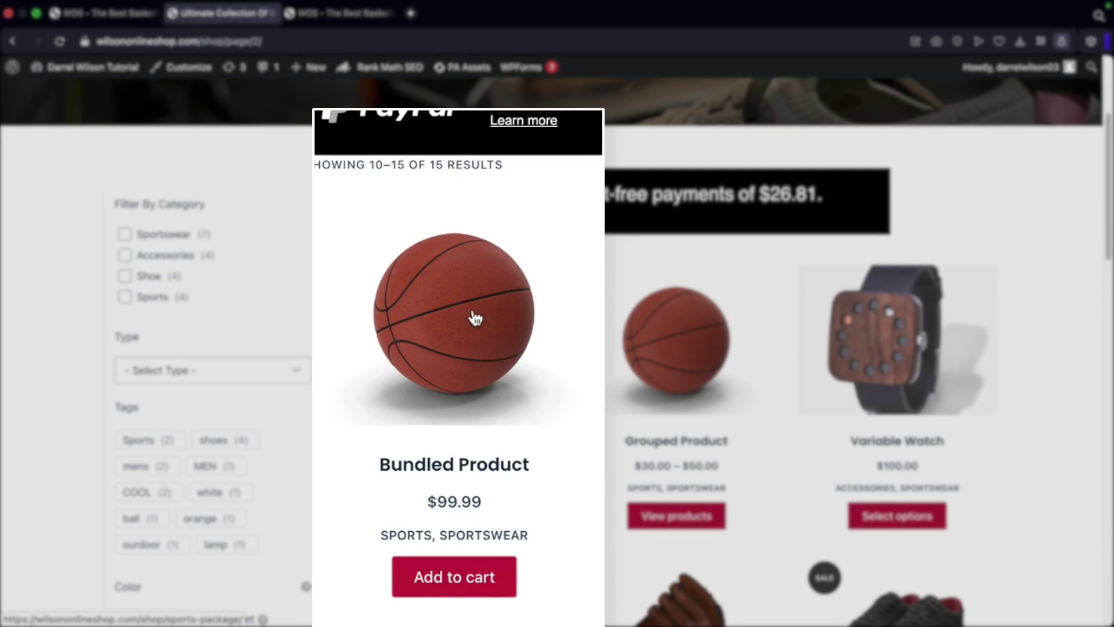
# Open the Bundled Product from the shop and add one bundle to the cart.
pyautogui.click(472, 316)
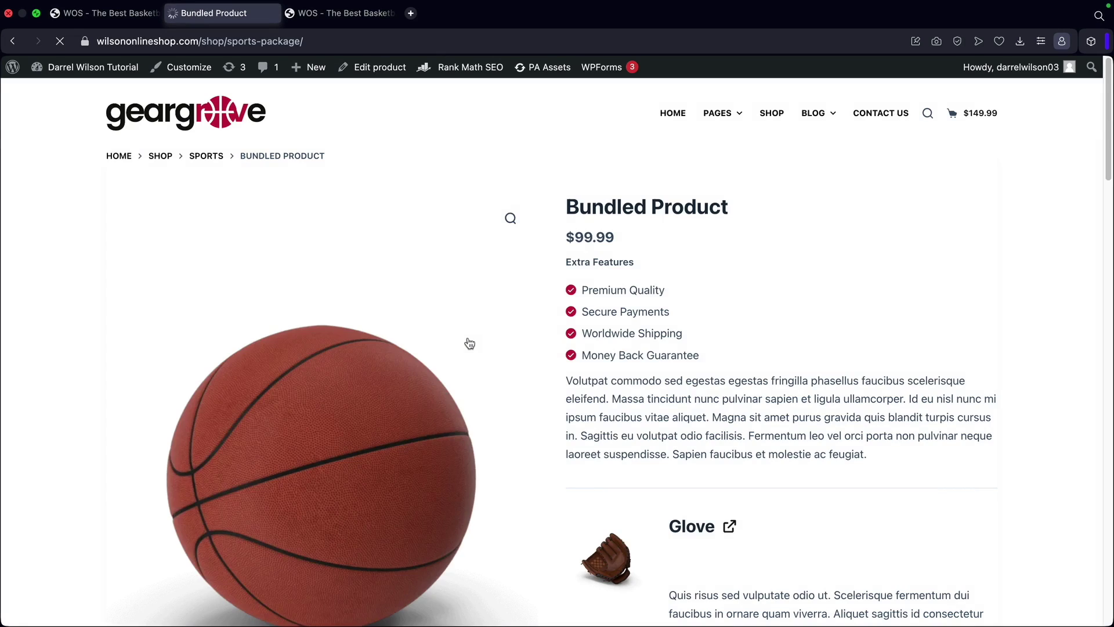
pyautogui.scroll(-5, 1003, 367)
pyautogui.scroll(-6, 1003, 370)
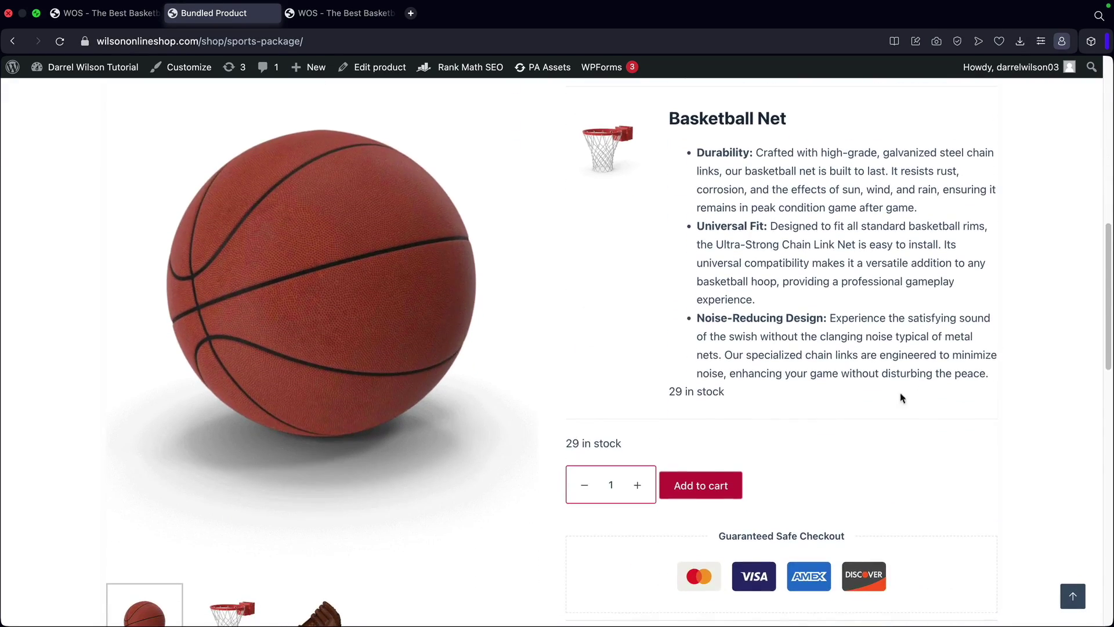
pyautogui.click(711, 488)
# Examine the Bundled Product's individually priced Glove and Basketball Net, including their discounts and quantity options.
pyautogui.scroll(-3, 734, 303)
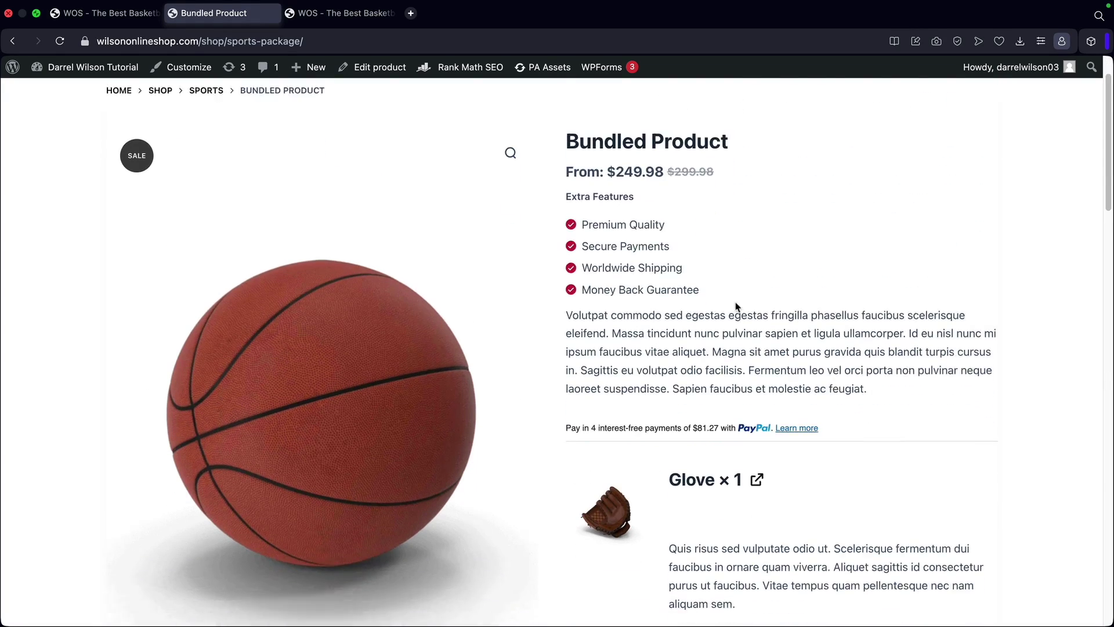
pyautogui.scroll(-4, 703, 297)
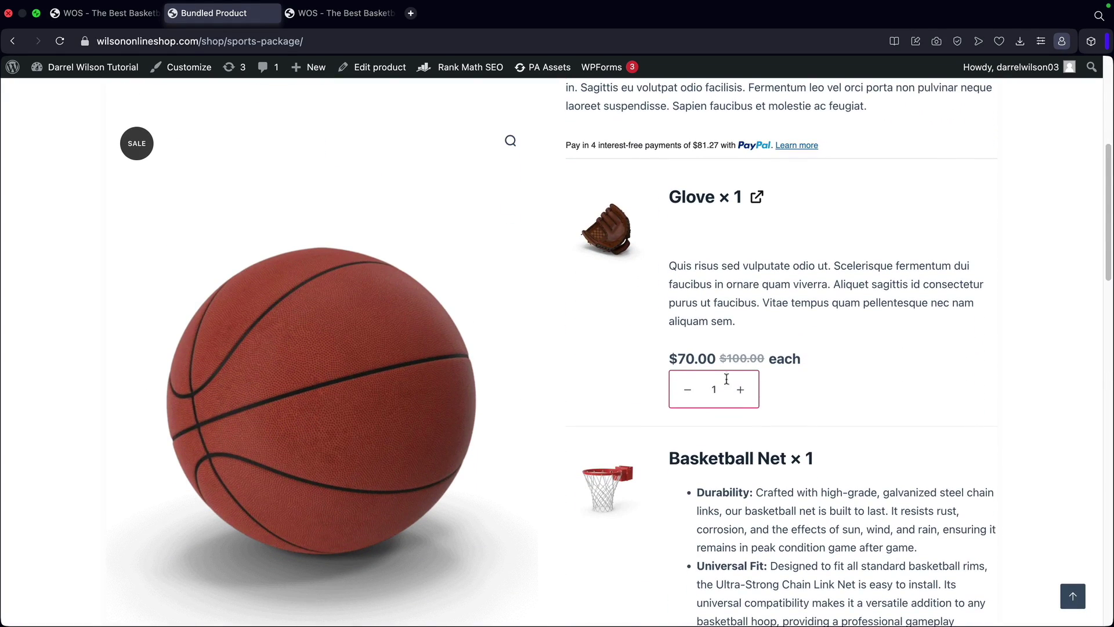
pyautogui.scroll(-3, 766, 395)
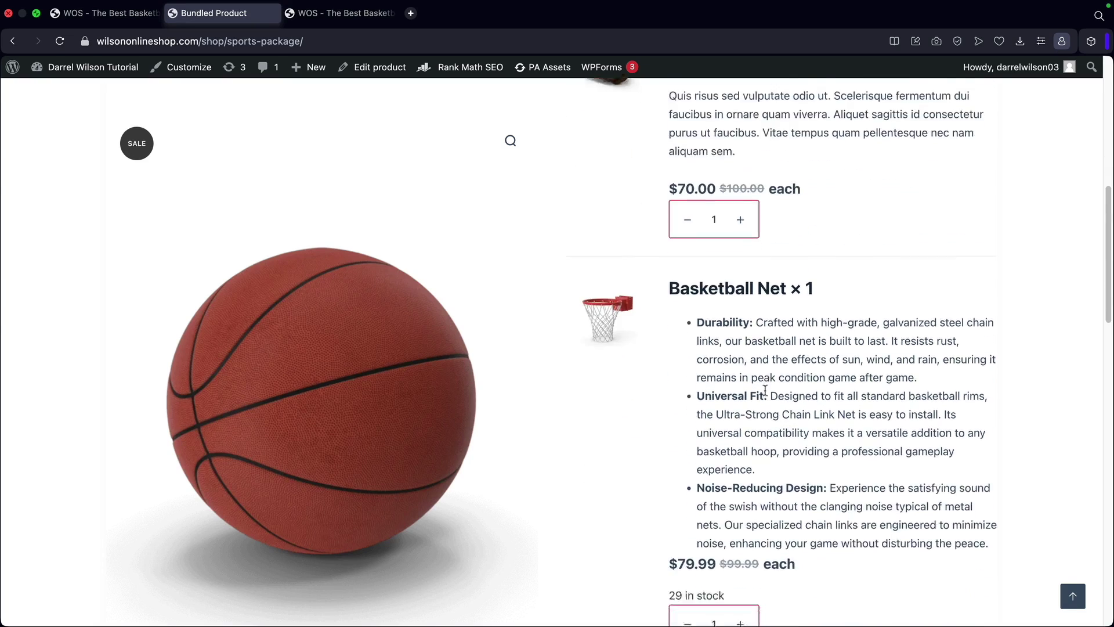
pyautogui.scroll(-5, 766, 392)
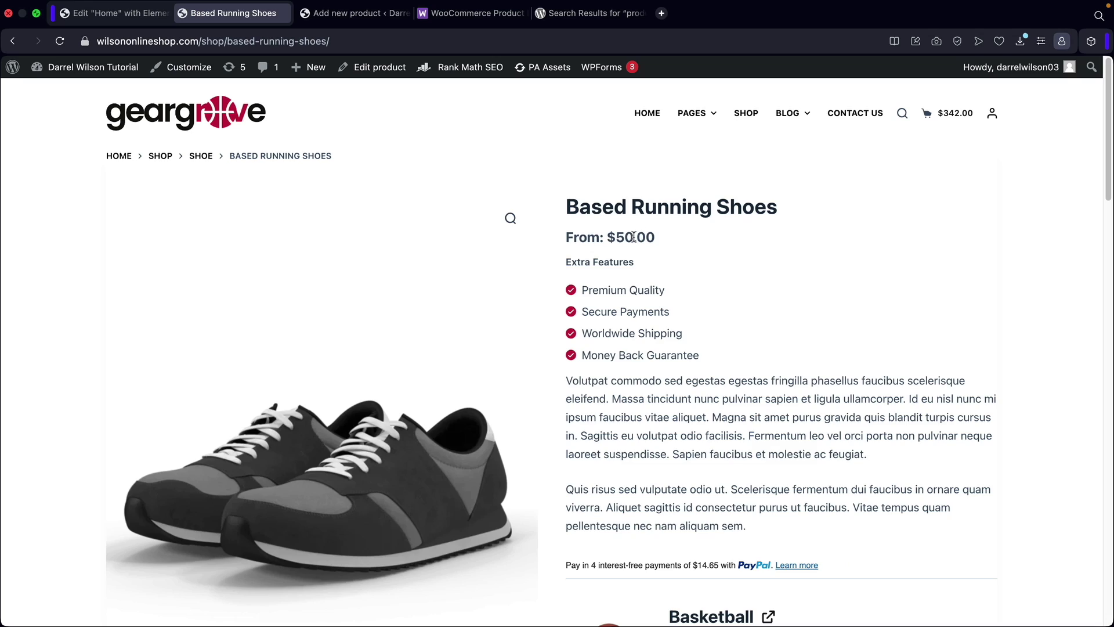
# Select the optional discounted Basketball in the Based Running Shoes bundle.
pyautogui.scroll(-7, 648, 273)
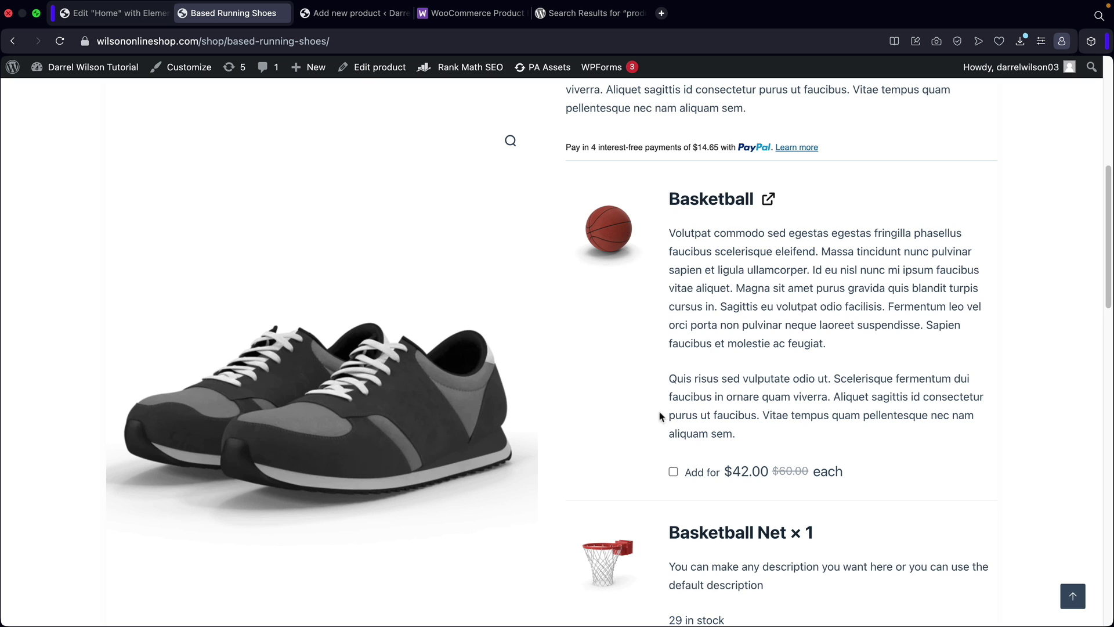
pyautogui.click(673, 471)
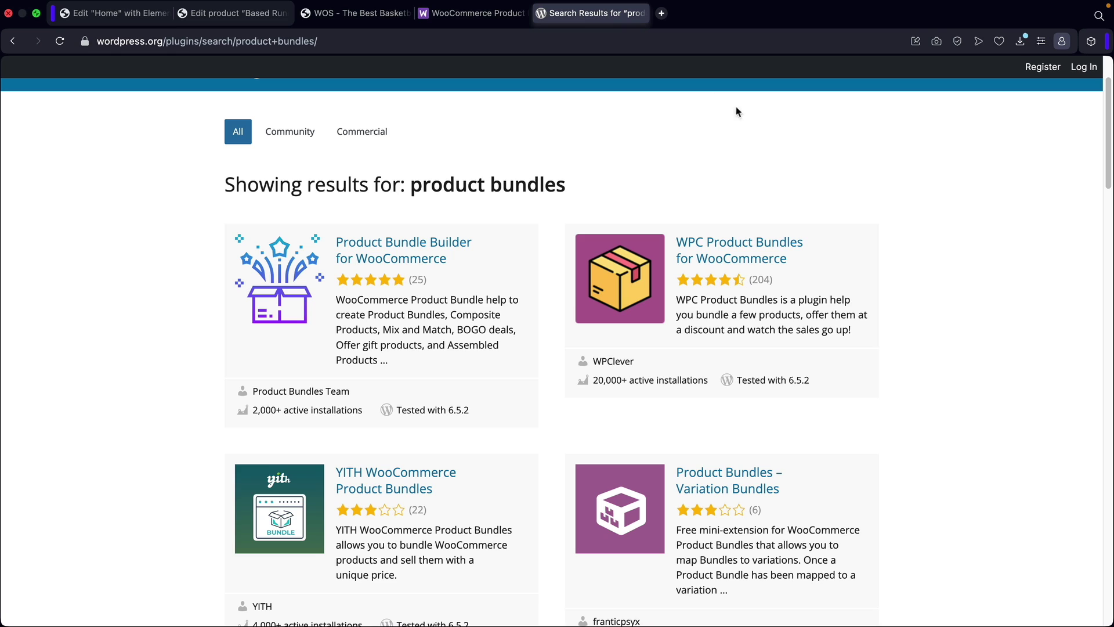
# Look through the WordPress.org plugin search results for product bundles, comparing ratings and active installations.
pyautogui.scroll(-3, 958, 229)
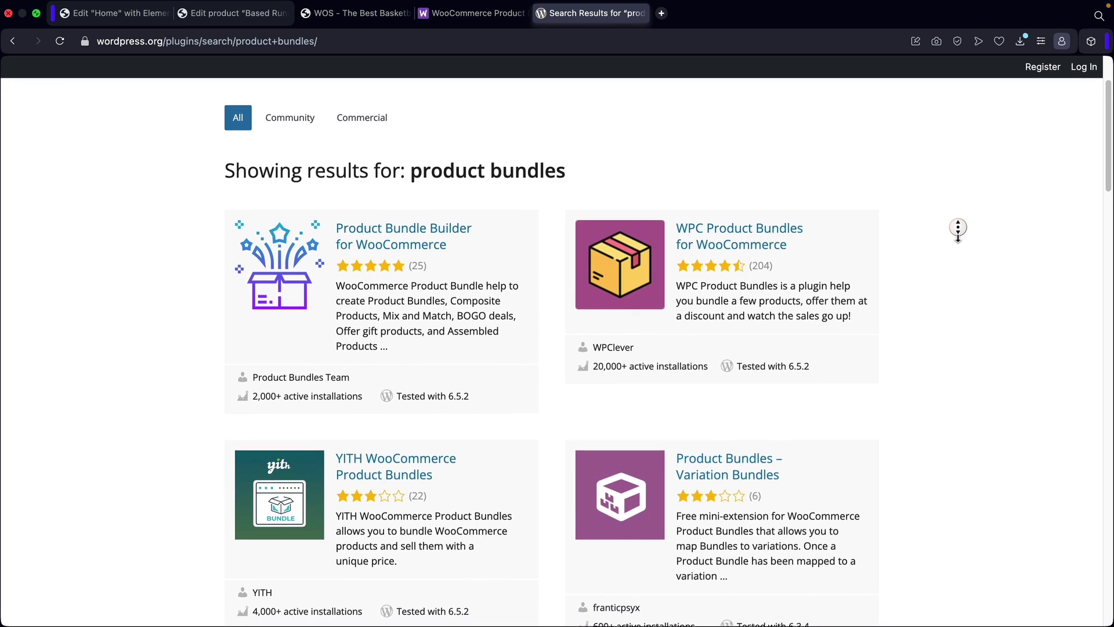
pyautogui.scroll(-4, 958, 229)
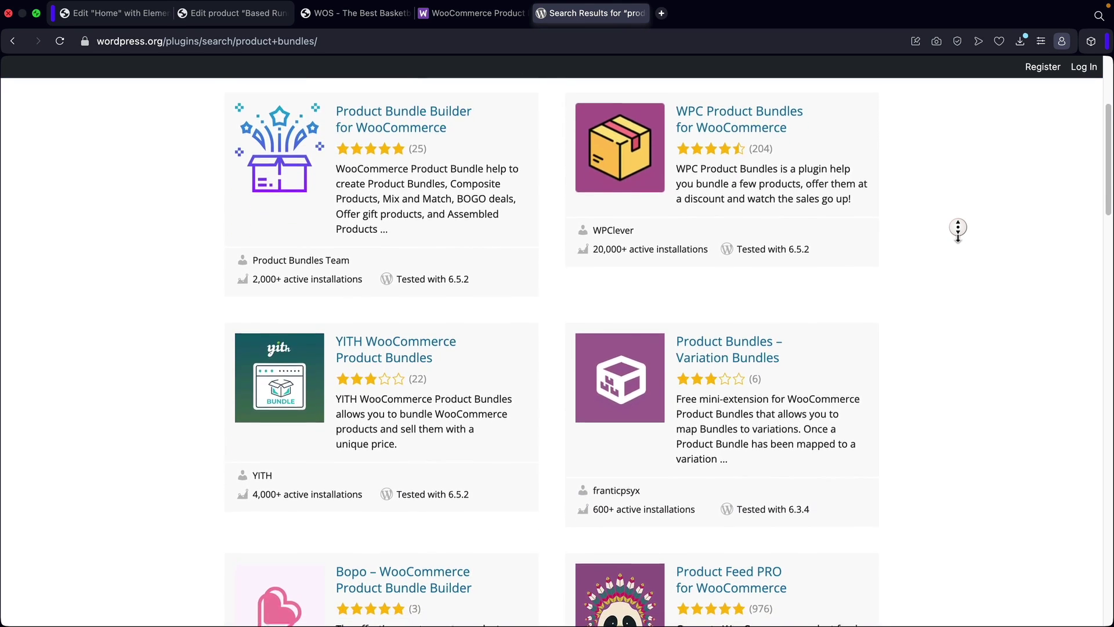
pyautogui.scroll(-4, 958, 229)
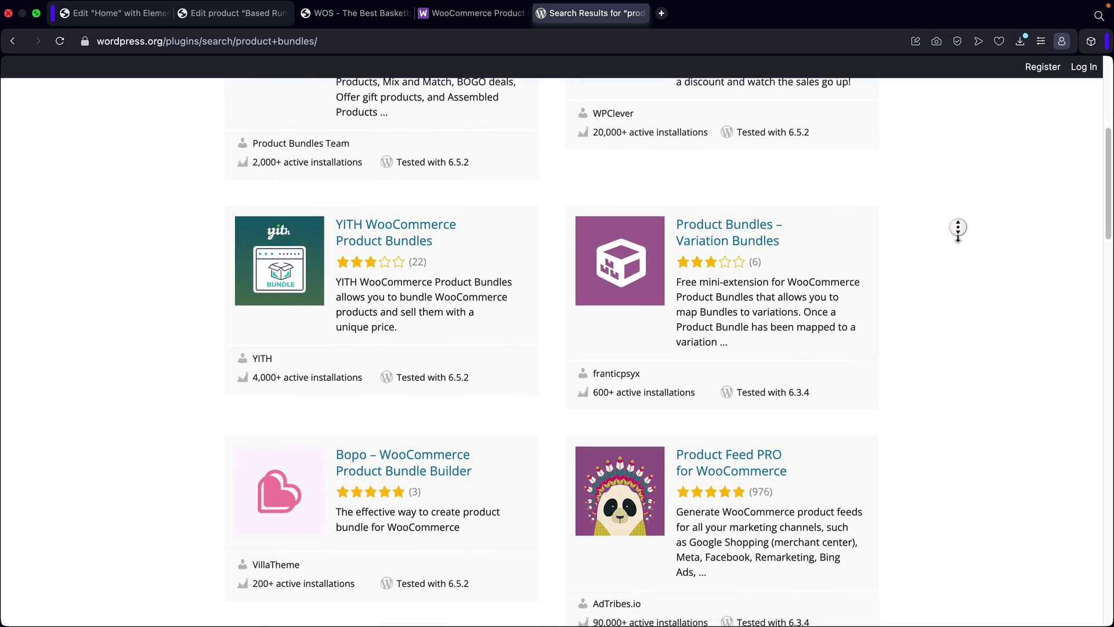
pyautogui.scroll(-1, 958, 229)
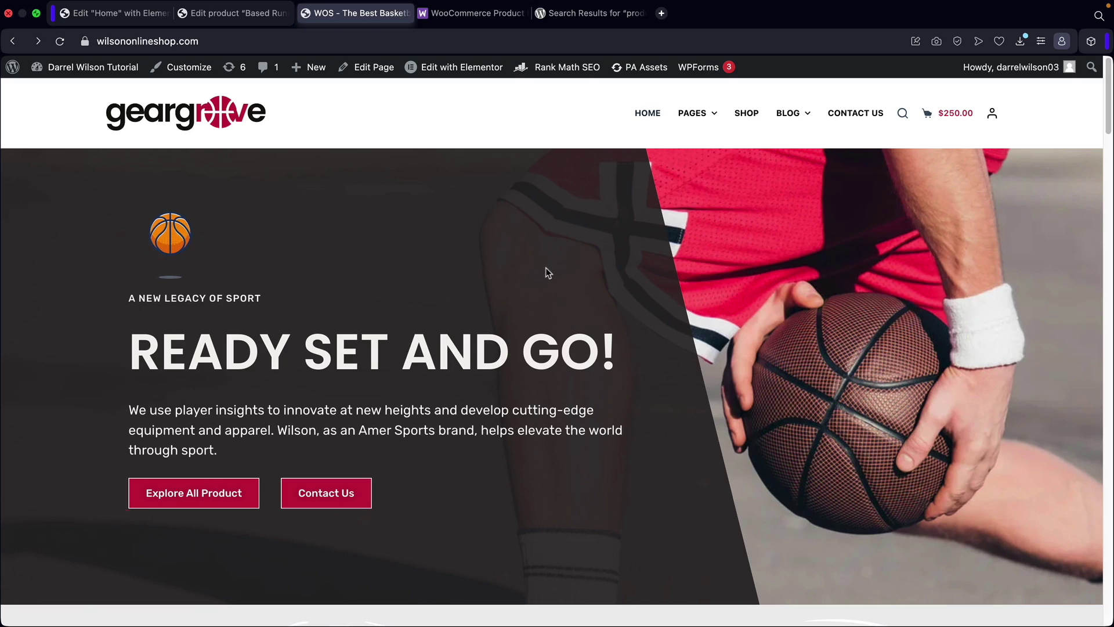
# Open the Based Running Shoes product from the store's shop page and view its bundled products.
pyautogui.click(752, 118)
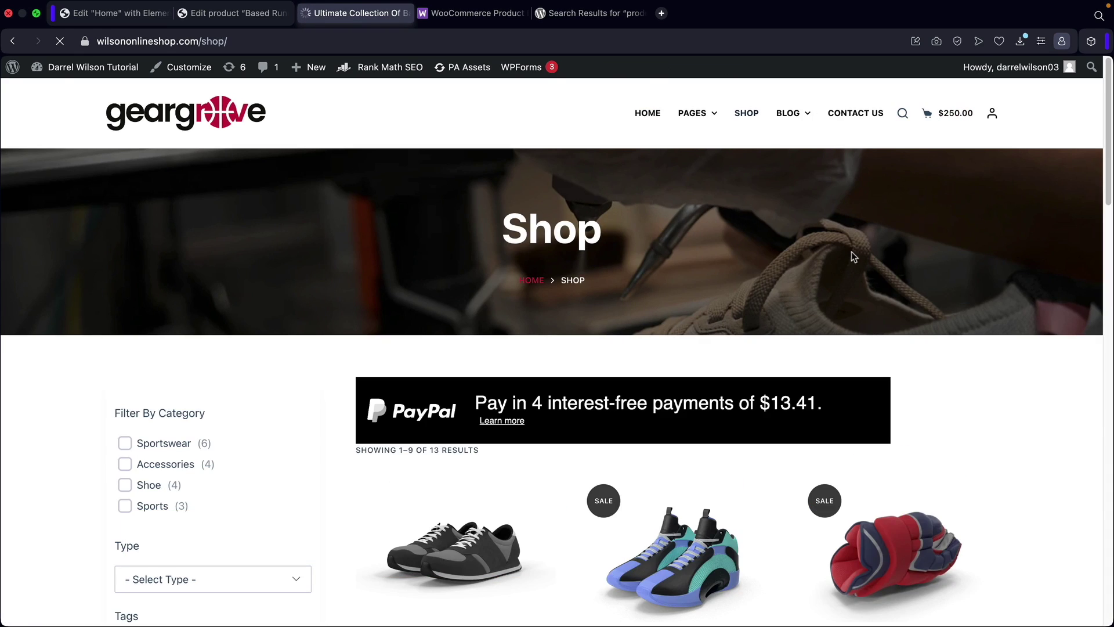
pyautogui.scroll(-5, 851, 253)
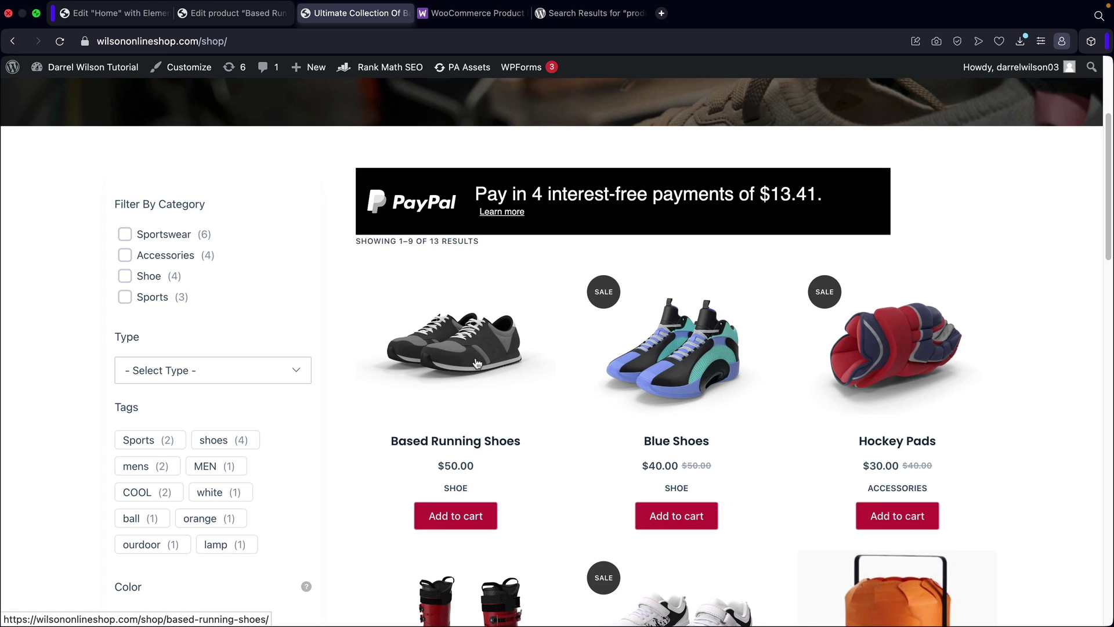
pyautogui.click(450, 359)
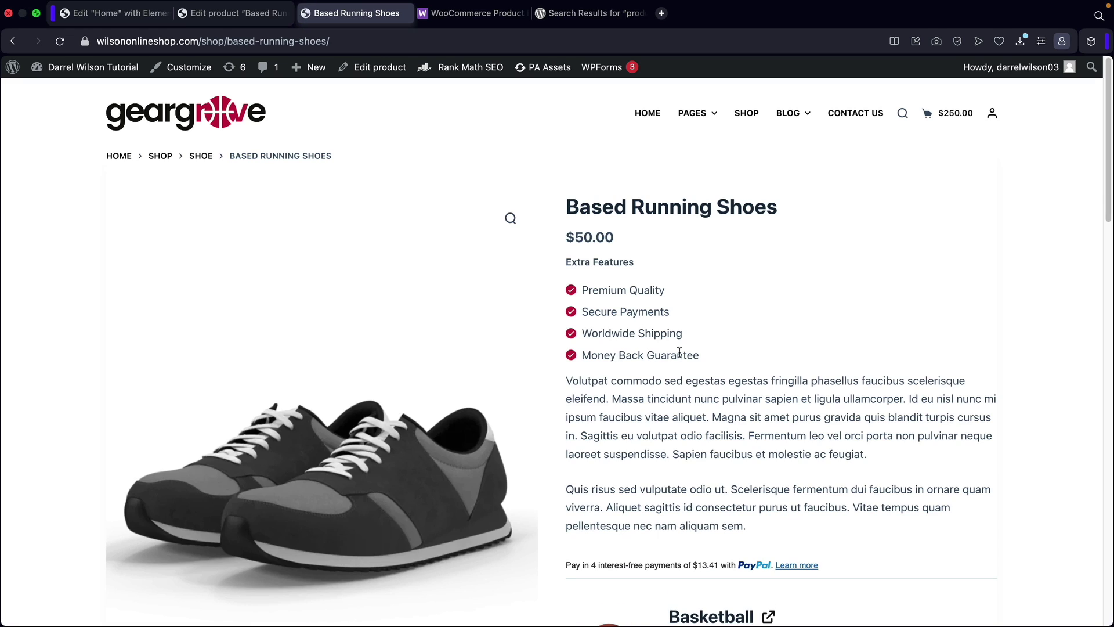
pyautogui.scroll(-5, 656, 281)
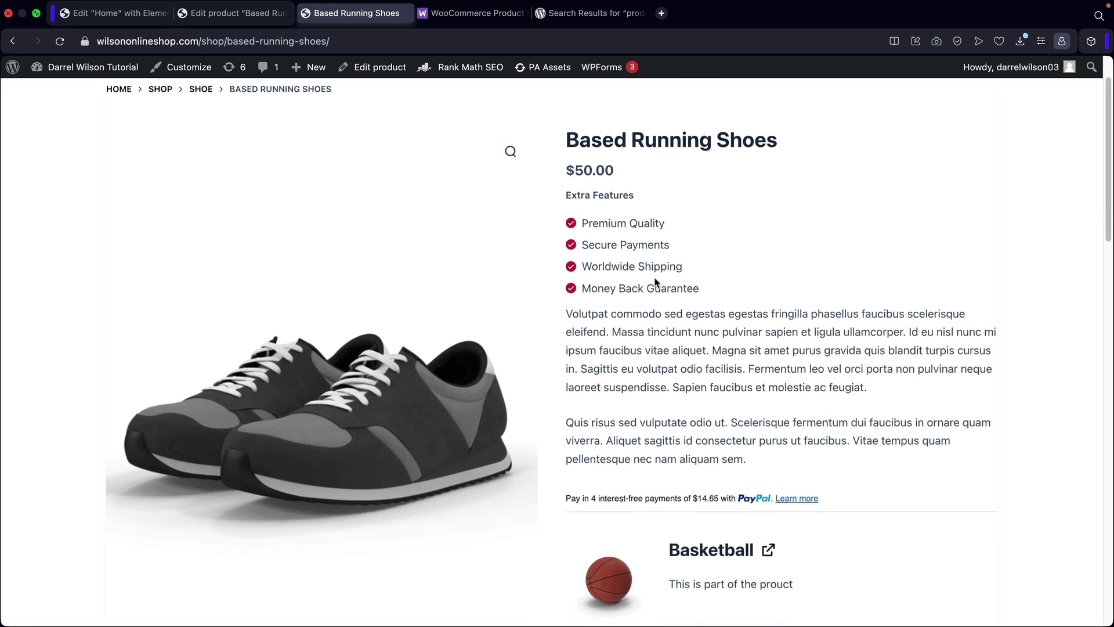
pyautogui.scroll(-1, 656, 281)
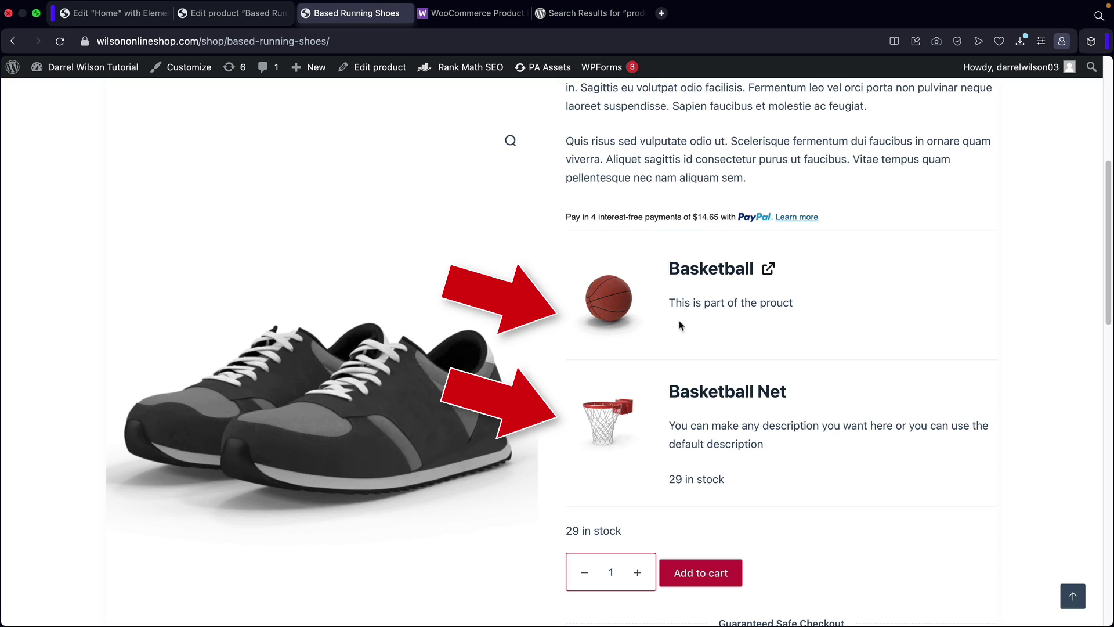
# Examine the titles and custom short descriptions of the Basketball and Basketball Net bundled with the Based Running Shoes.
pyautogui.moveTo(670, 386); pyautogui.dragTo(810, 394)
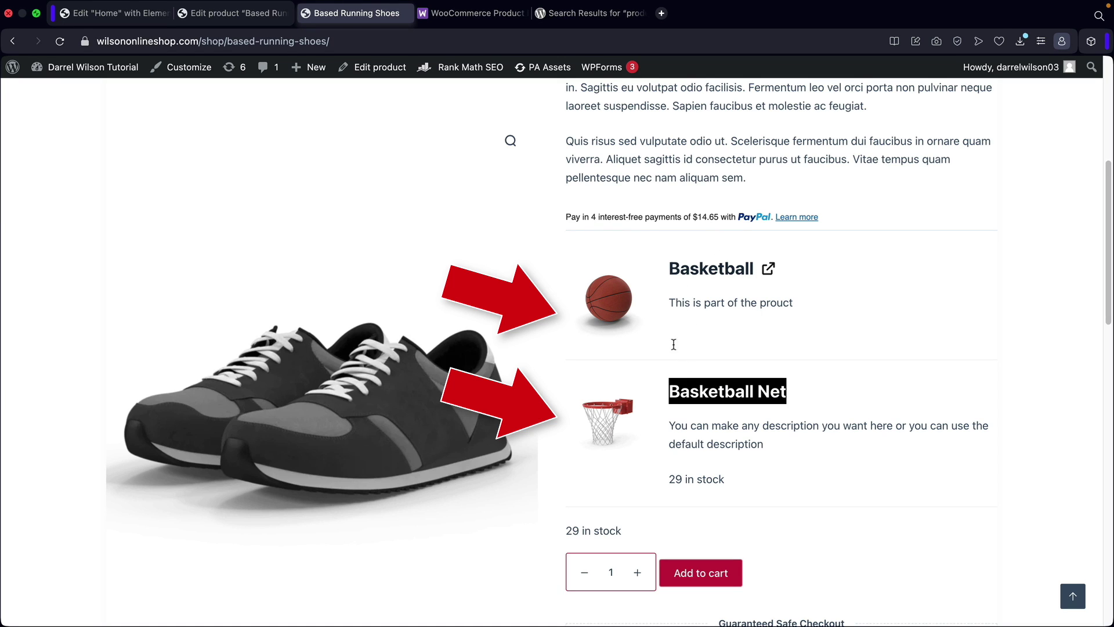
pyautogui.scroll(5, 696, 307)
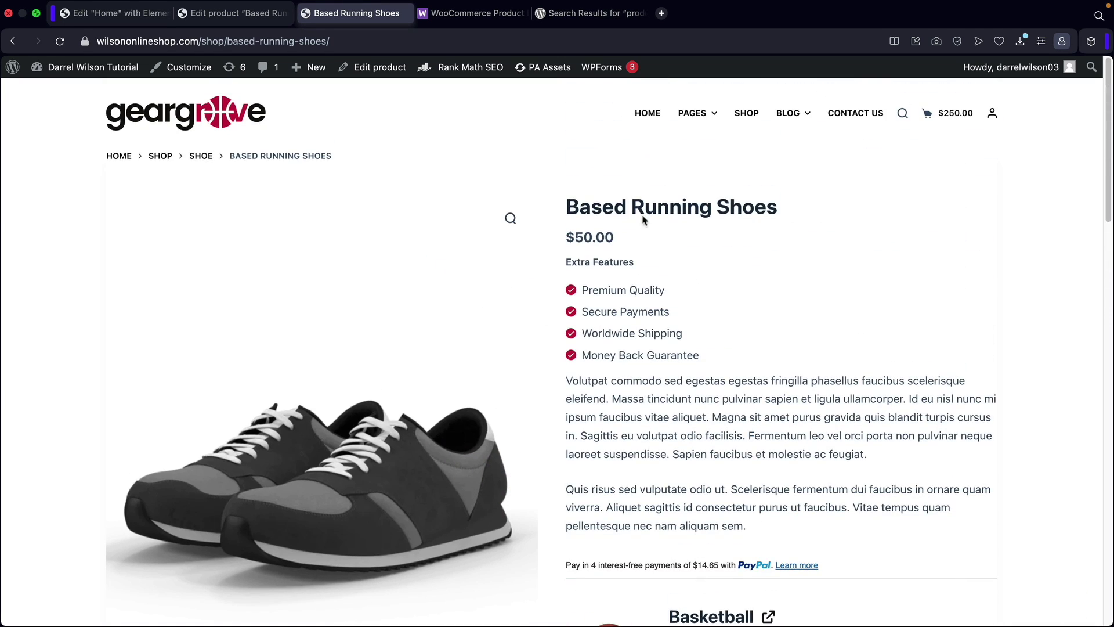
pyautogui.scroll(-4, 781, 321)
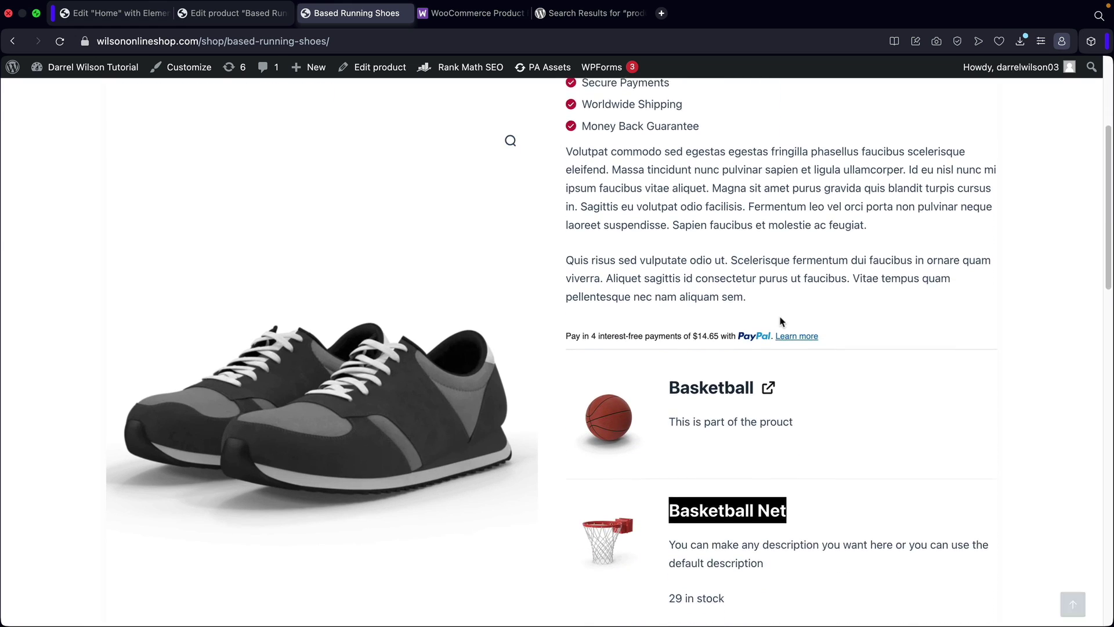
pyautogui.click(911, 282)
pyautogui.scroll(-1, 811, 289)
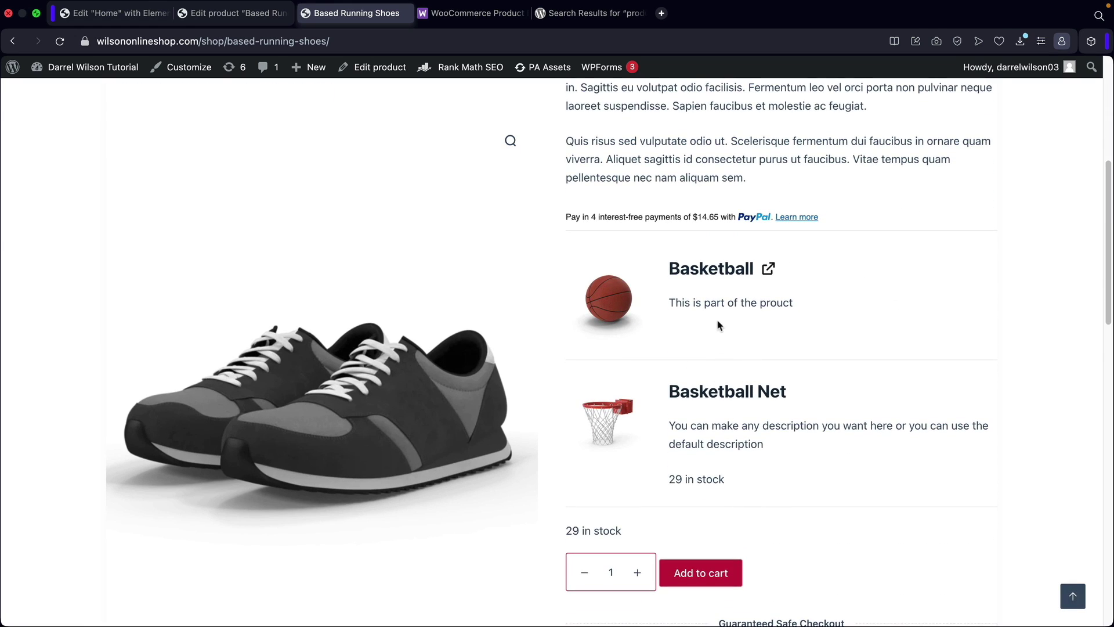
pyautogui.moveTo(670, 303); pyautogui.dragTo(801, 306)
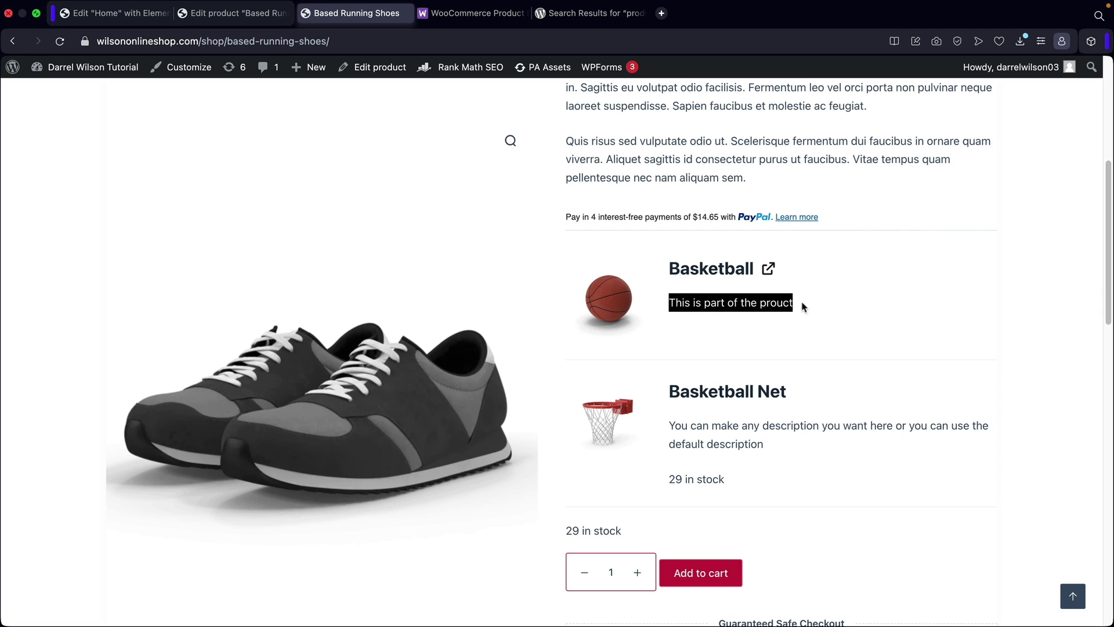
pyautogui.moveTo(670, 426); pyautogui.dragTo(812, 422)
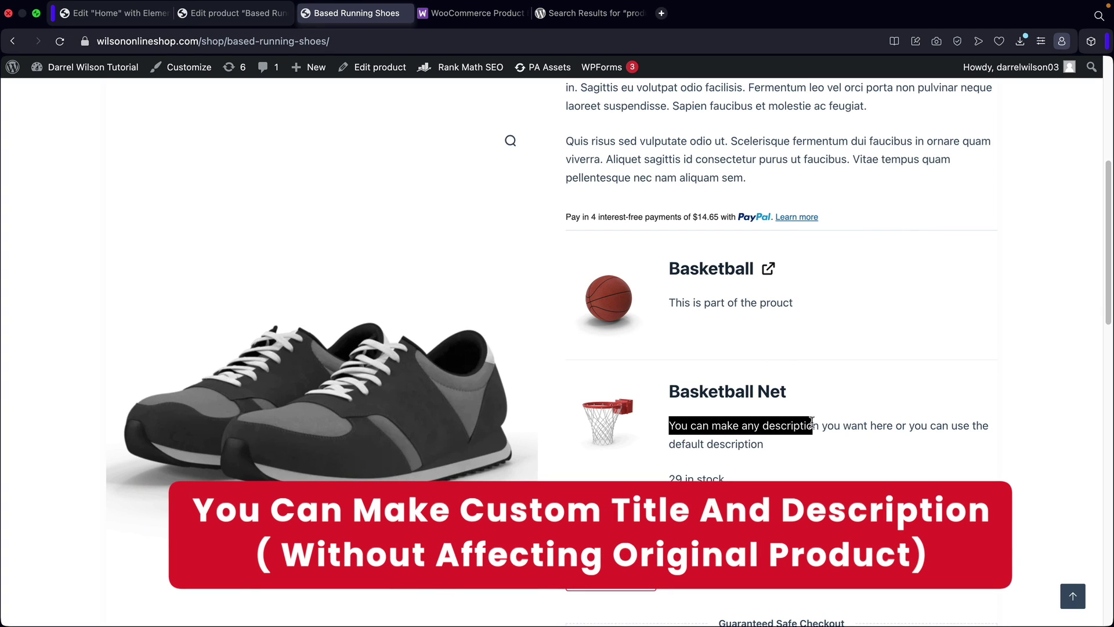
pyautogui.click(814, 421)
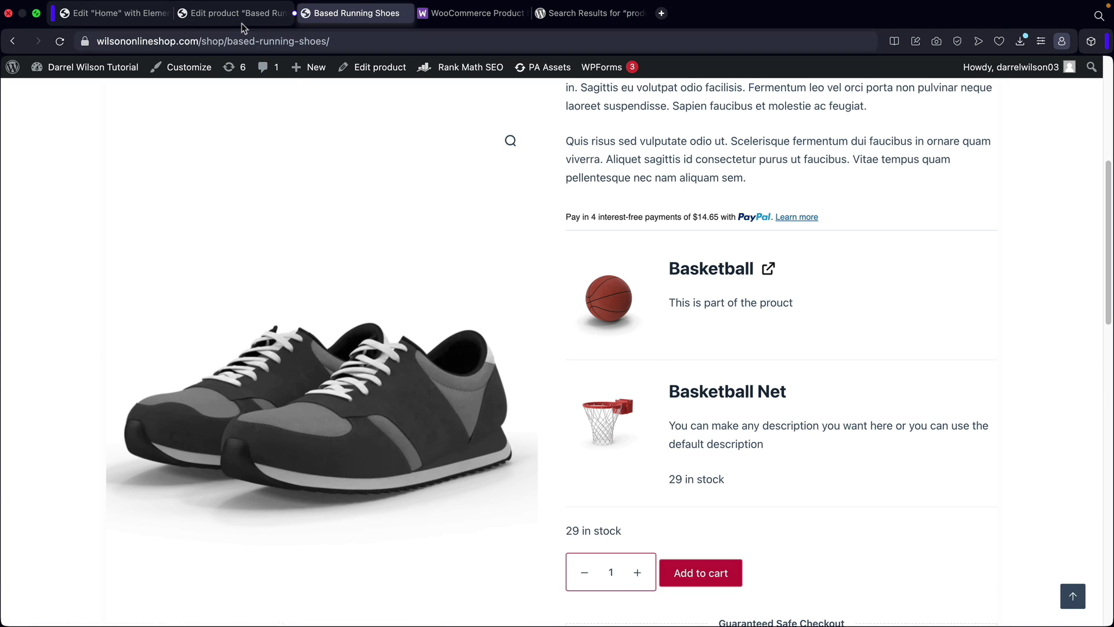
# Switch to the Based Running Shoes product editor and review the bundled Basketball's basic and advanced settings.
pyautogui.click(240, 16)
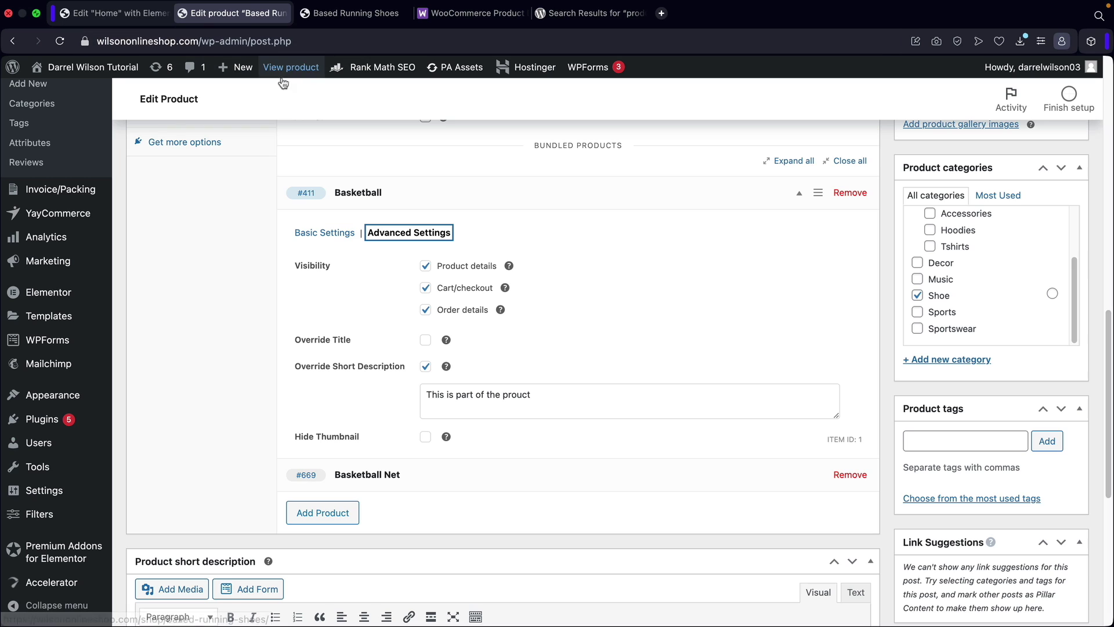
pyautogui.click(799, 194)
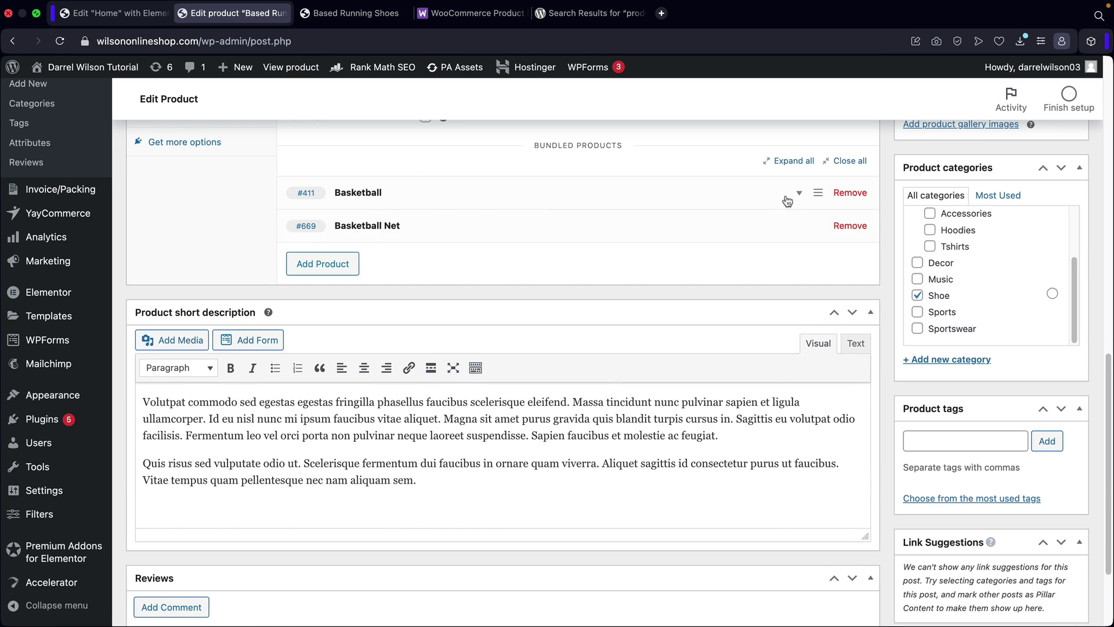
pyautogui.click(785, 199)
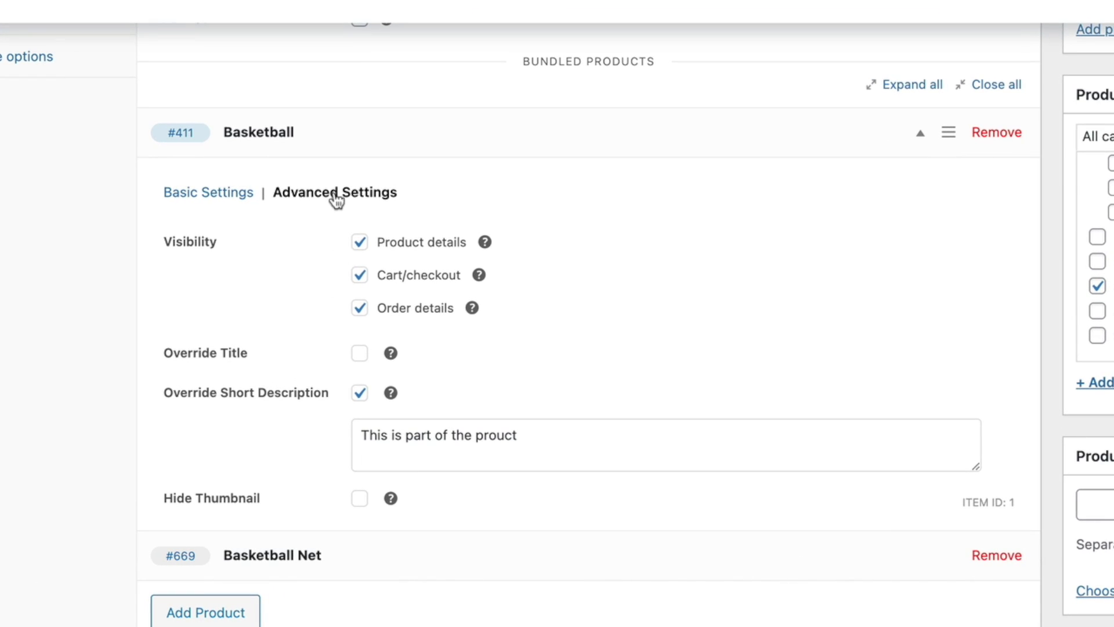
pyautogui.click(223, 194)
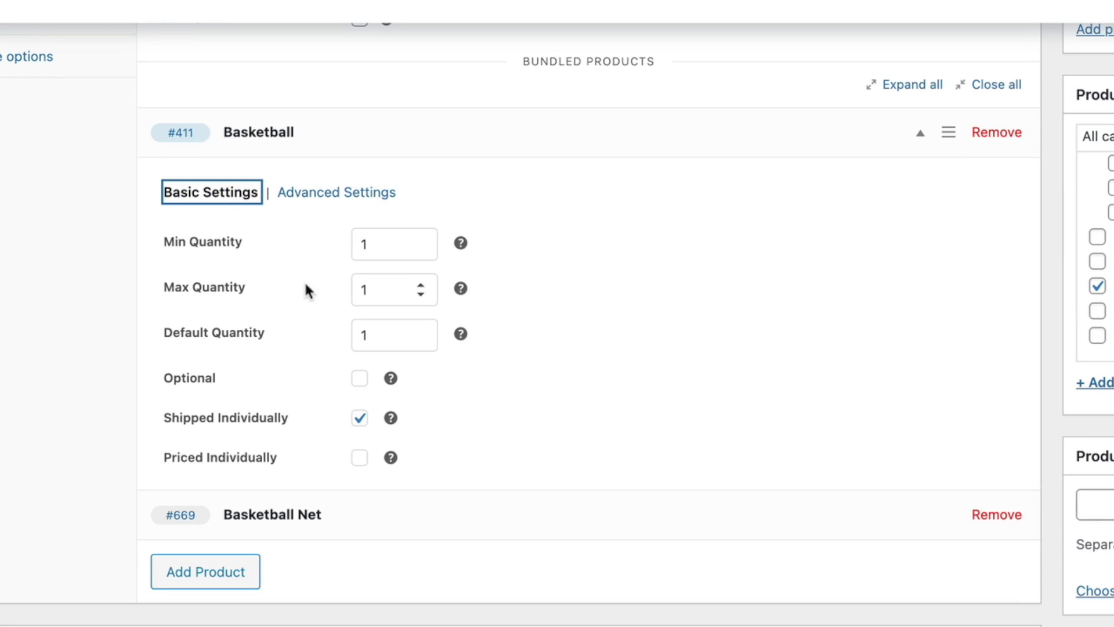
pyautogui.click(326, 200)
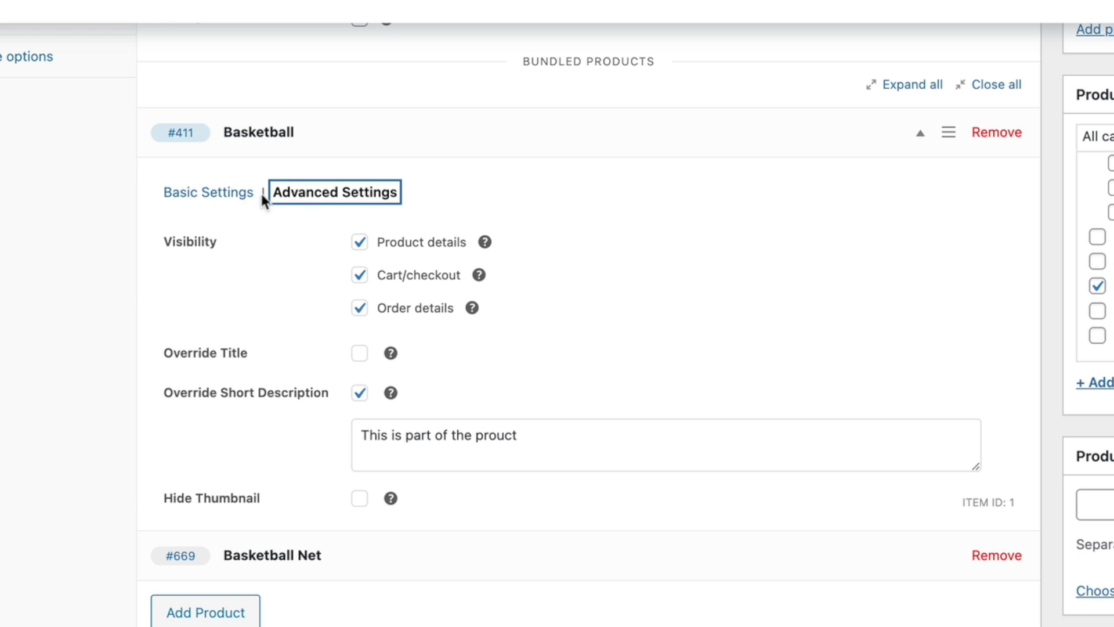
pyautogui.click(240, 194)
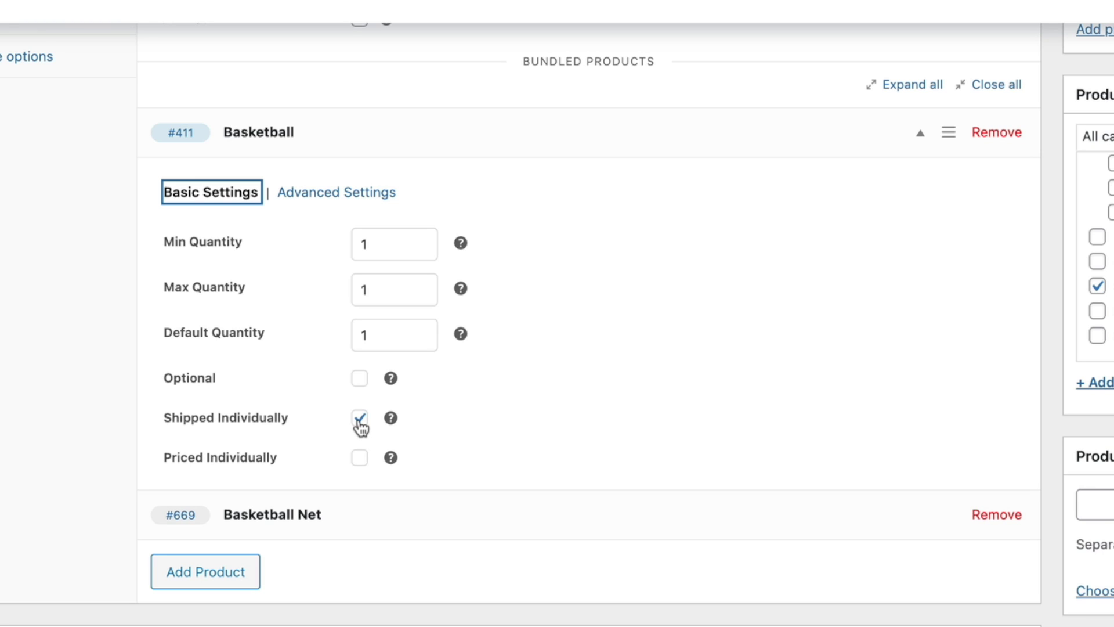
pyautogui.click(375, 196)
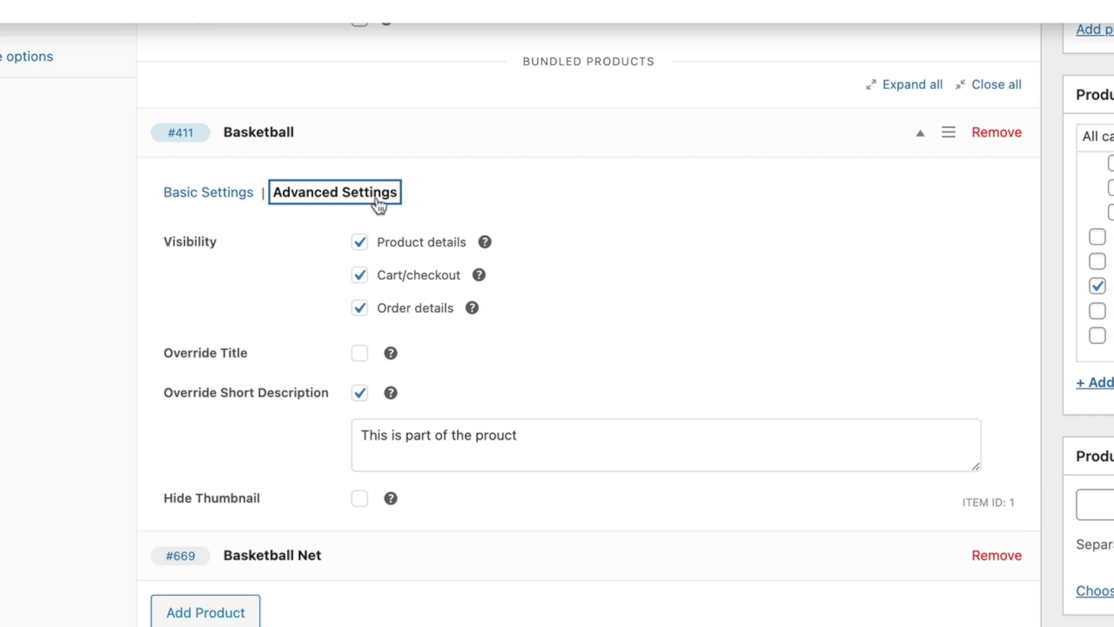
# Turn off the short description override in the bundled Basketball's advanced settings.
pyautogui.moveTo(182, 357); pyautogui.dragTo(246, 355)
pyautogui.moveTo(199, 399); pyautogui.dragTo(346, 401)
pyautogui.click(361, 397)
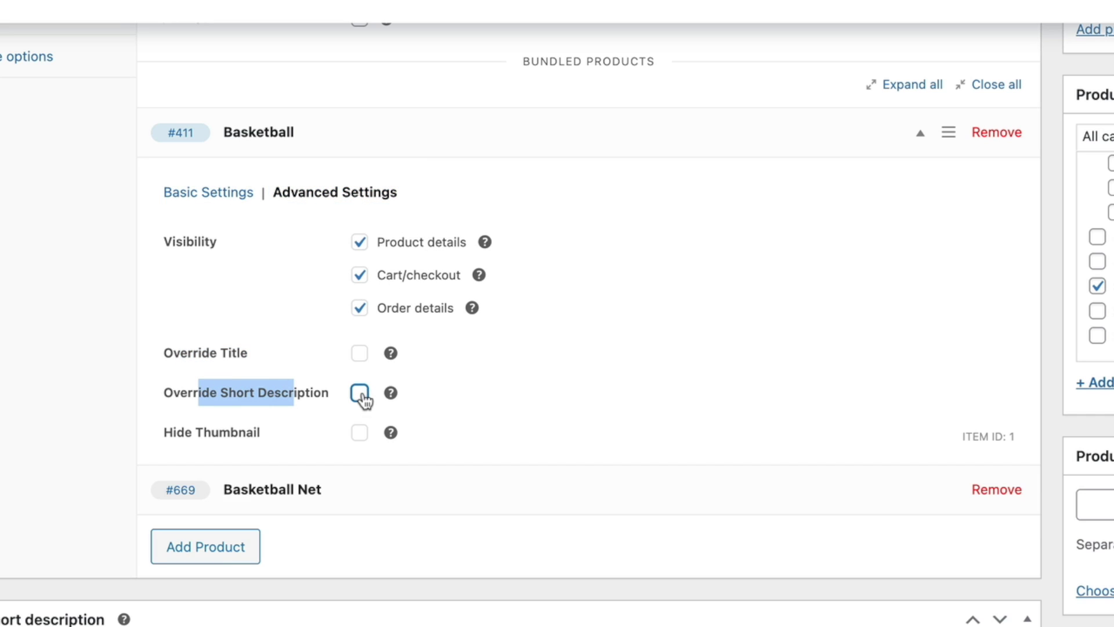
pyautogui.click(363, 398)
pyautogui.click(465, 432)
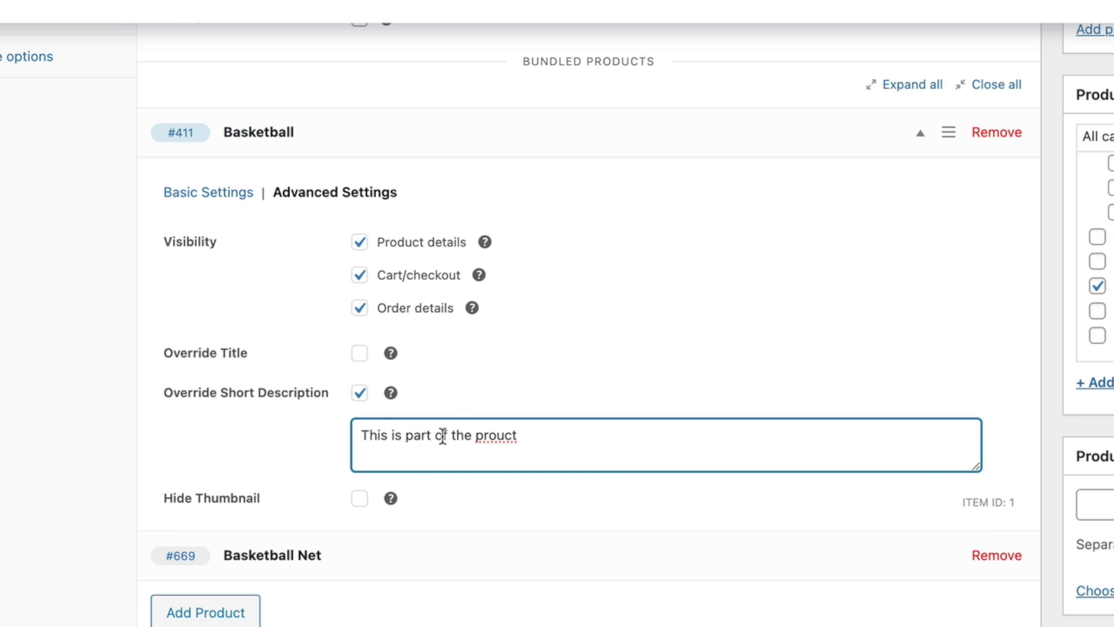
pyautogui.click(360, 396)
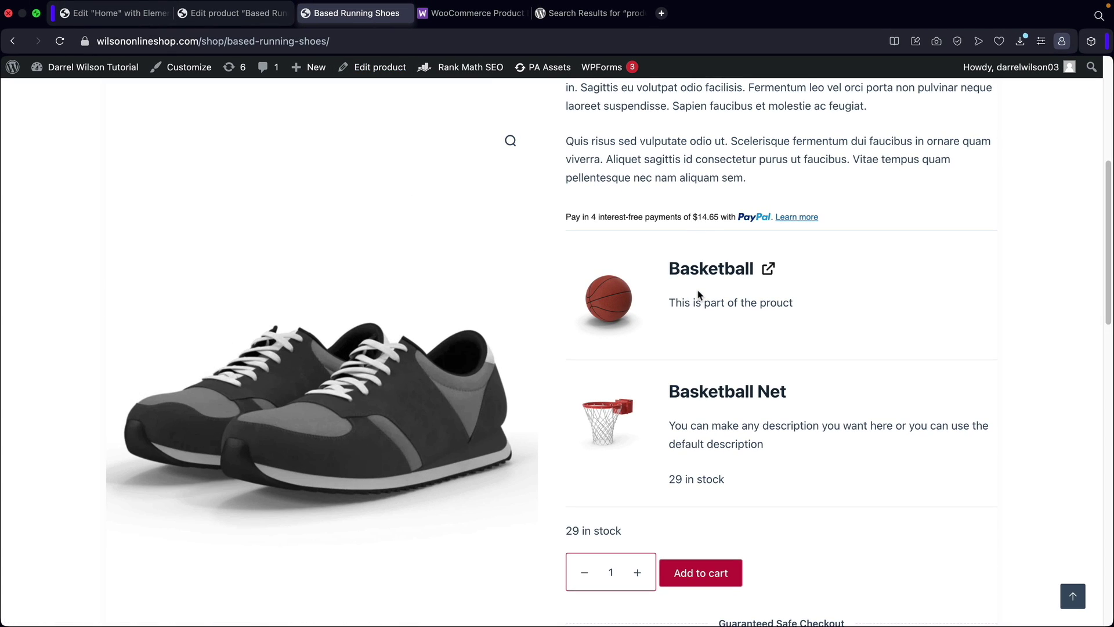
pyautogui.scroll(6, 699, 295)
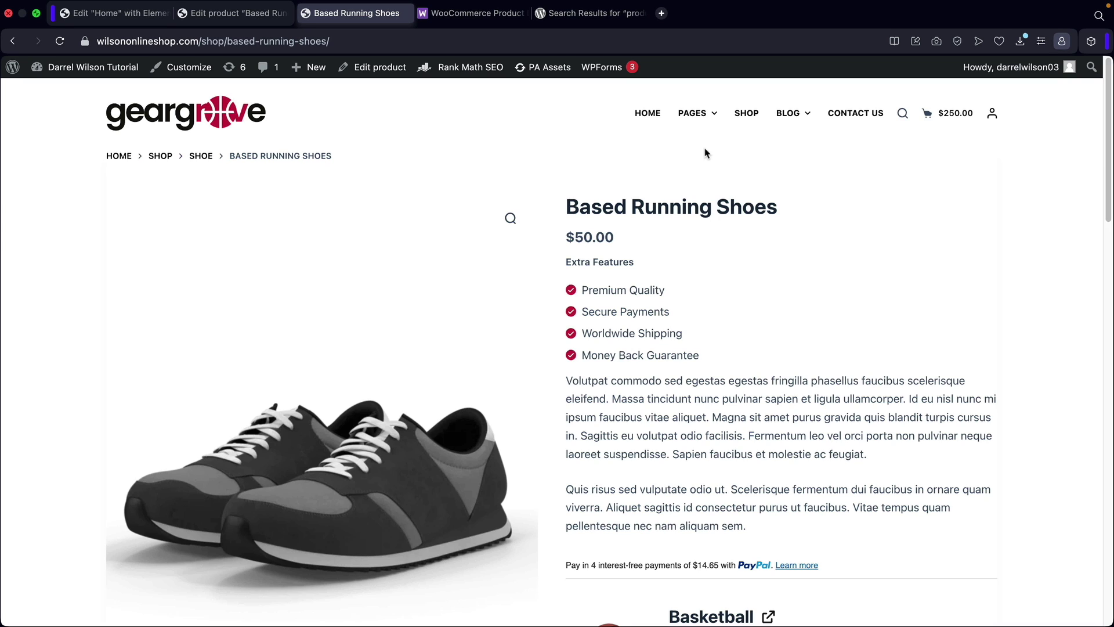
# Review the Product Bundles extension page on WooCommerce.com and return to the store's home page.
pyautogui.click(478, 20)
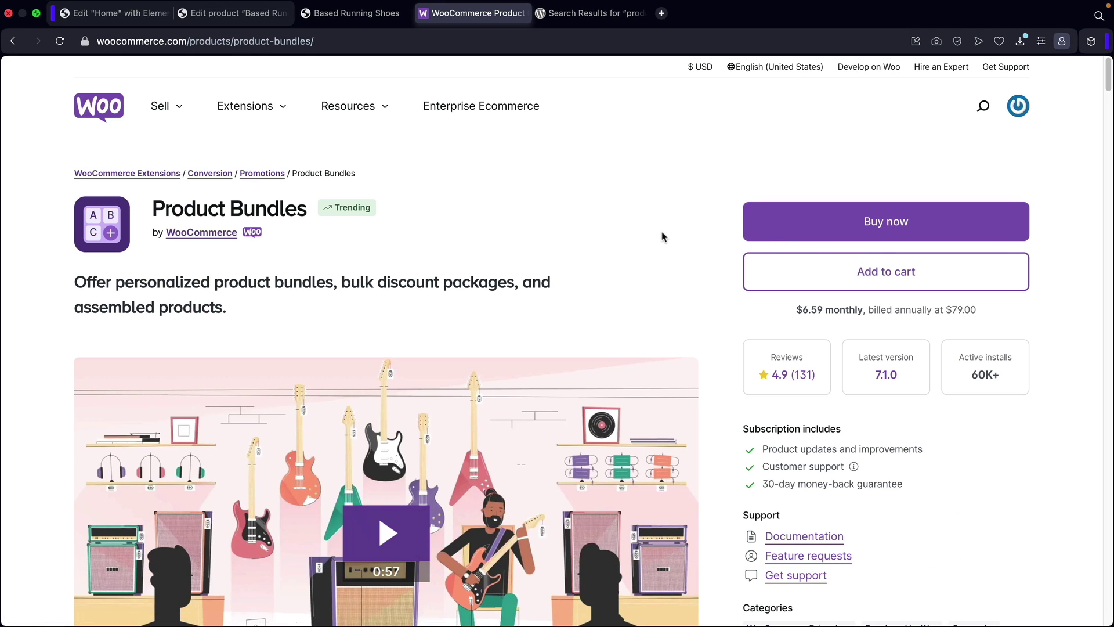
pyautogui.click(357, 18)
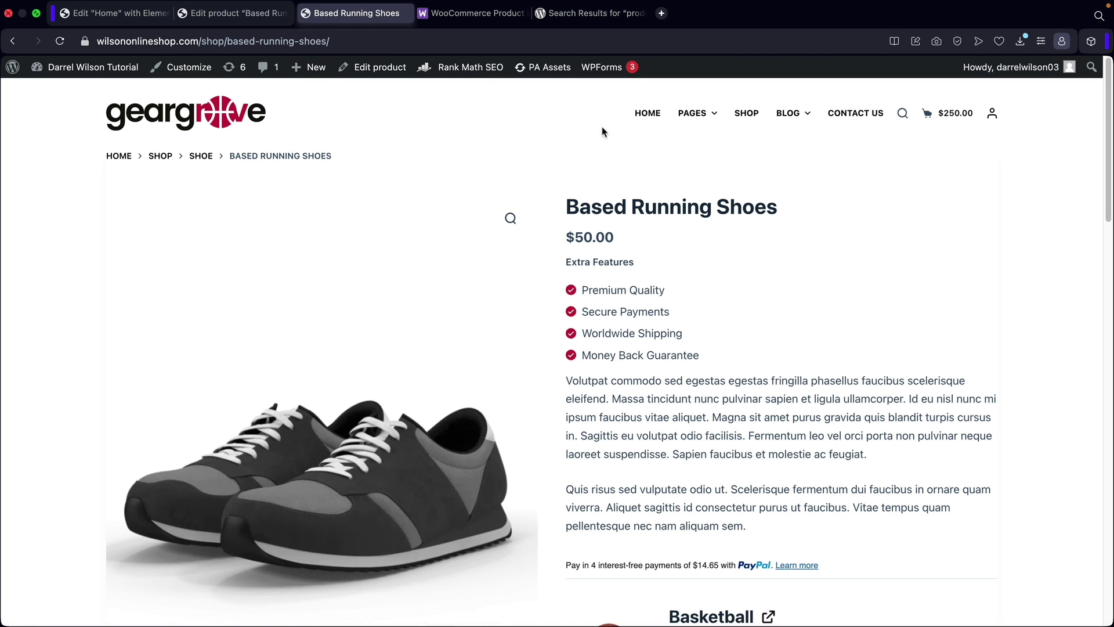
pyautogui.press('super+r')
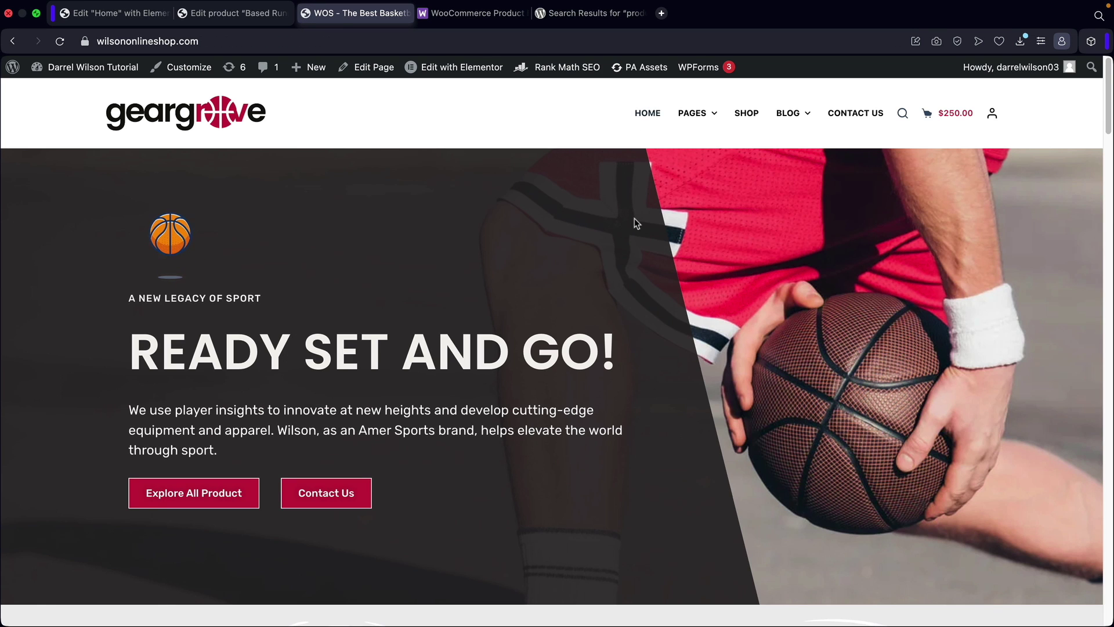
# Look through the WordPress.org plugin search results for product bundles.
pyautogui.click(600, 14)
pyautogui.middleClick(958, 227)
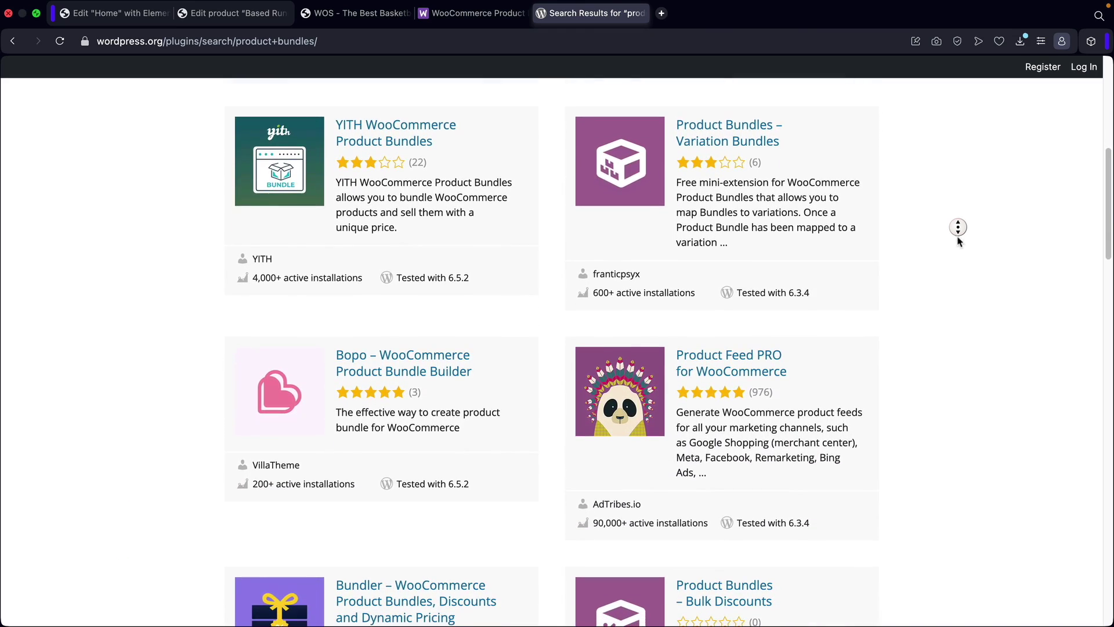
pyautogui.scroll(5, 870, 375)
pyautogui.scroll(3, 892, 377)
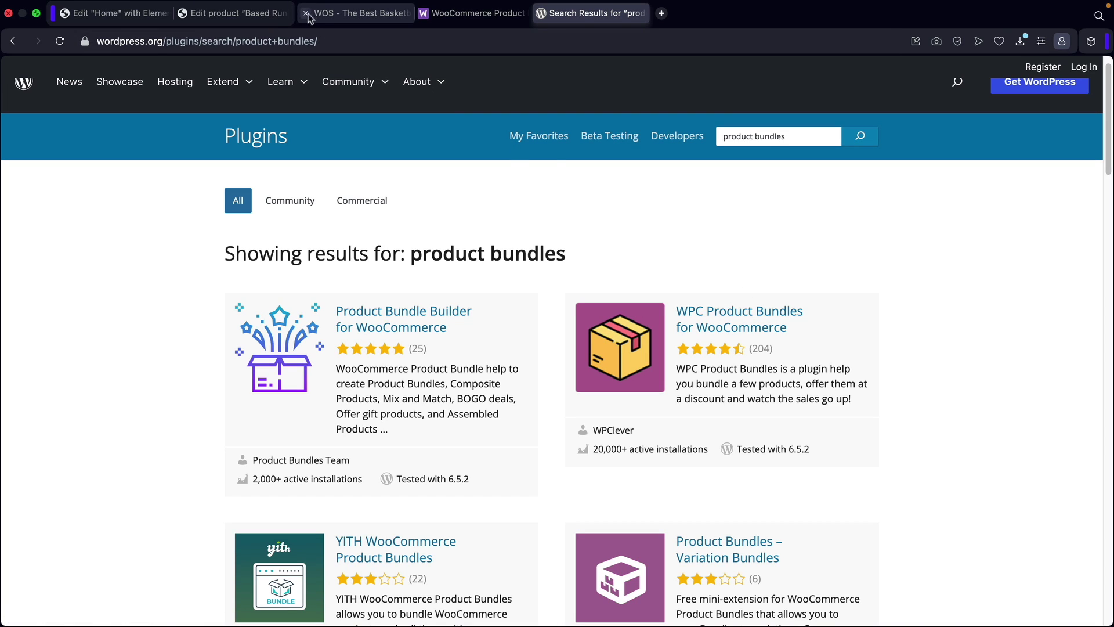
# Go from the store's home page to the WordPress dashboard and open the page for adding new plugins.
pyautogui.click(339, 15)
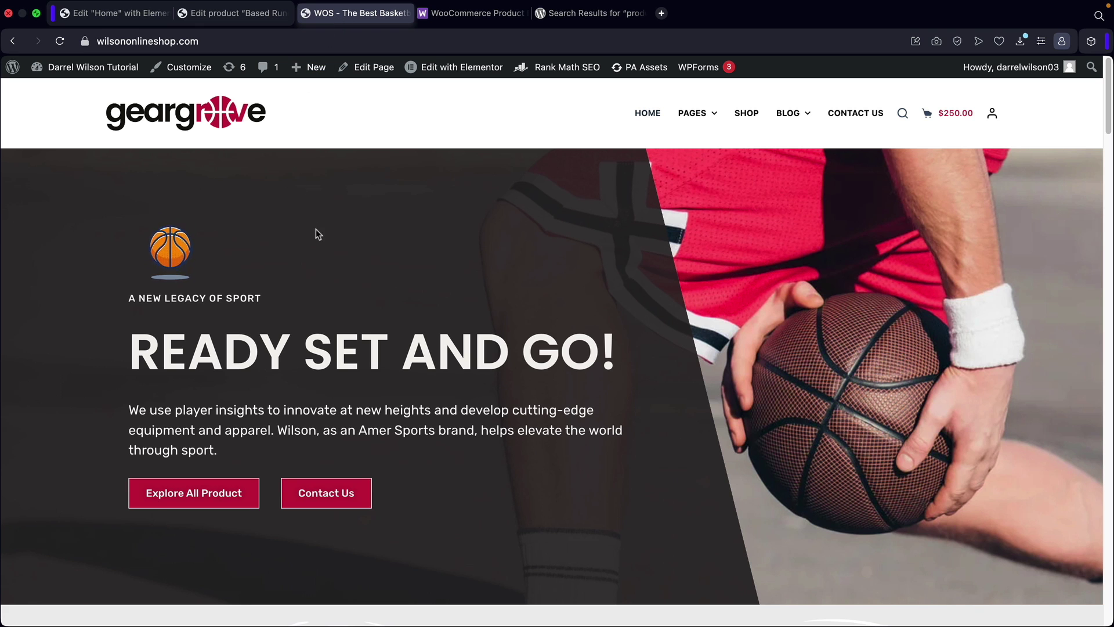
pyautogui.moveTo(110, 69)
pyautogui.click(88, 97)
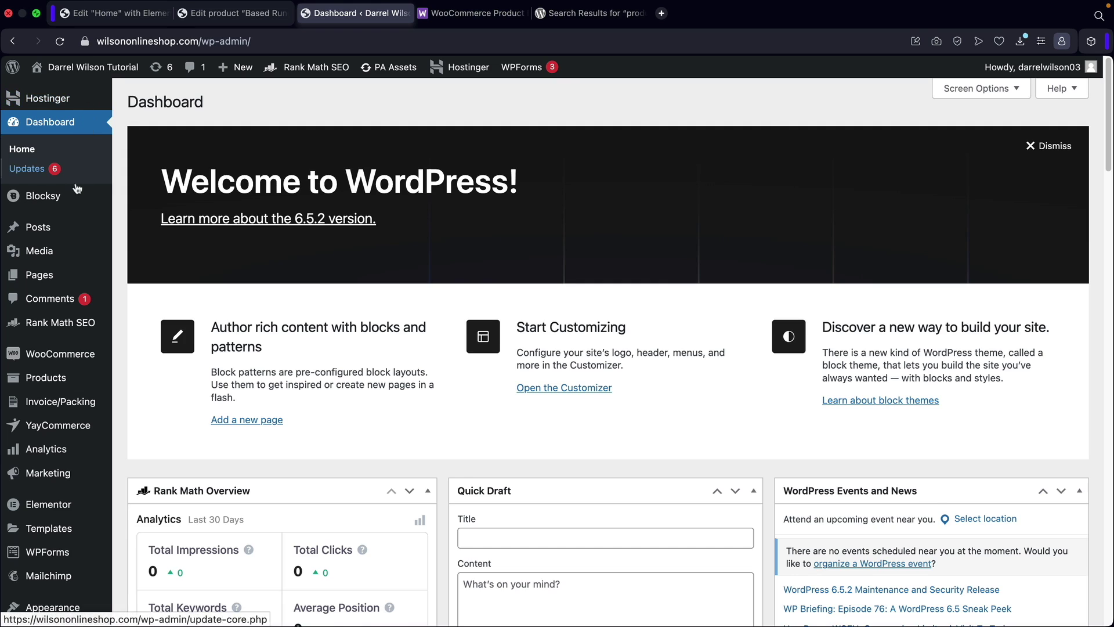
pyautogui.scroll(-3, 67, 251)
pyautogui.moveTo(50, 493)
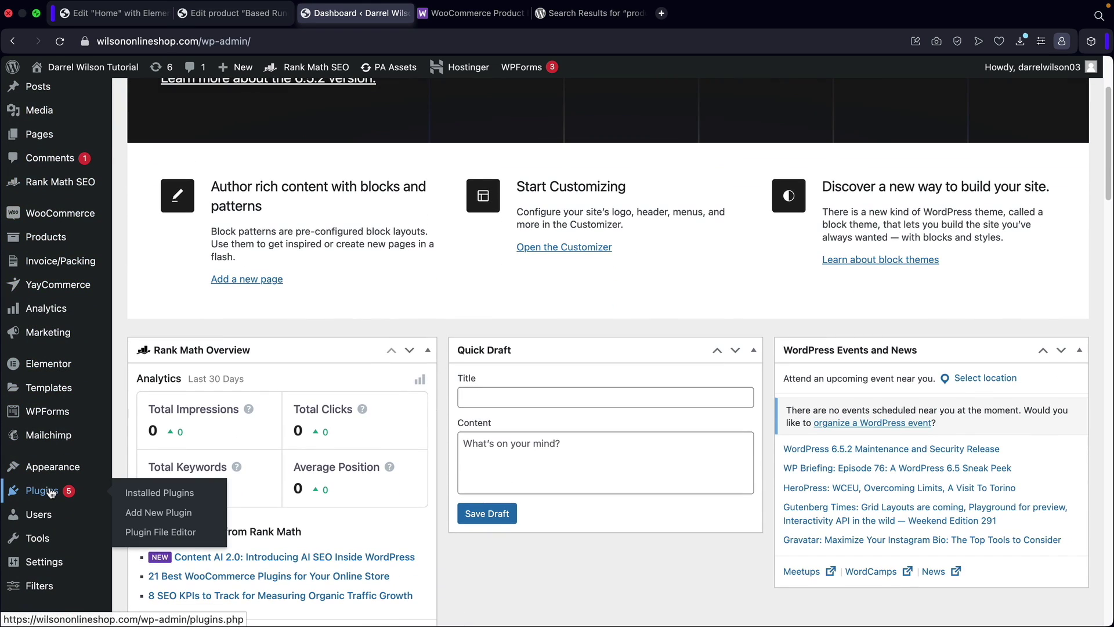
pyautogui.click(144, 514)
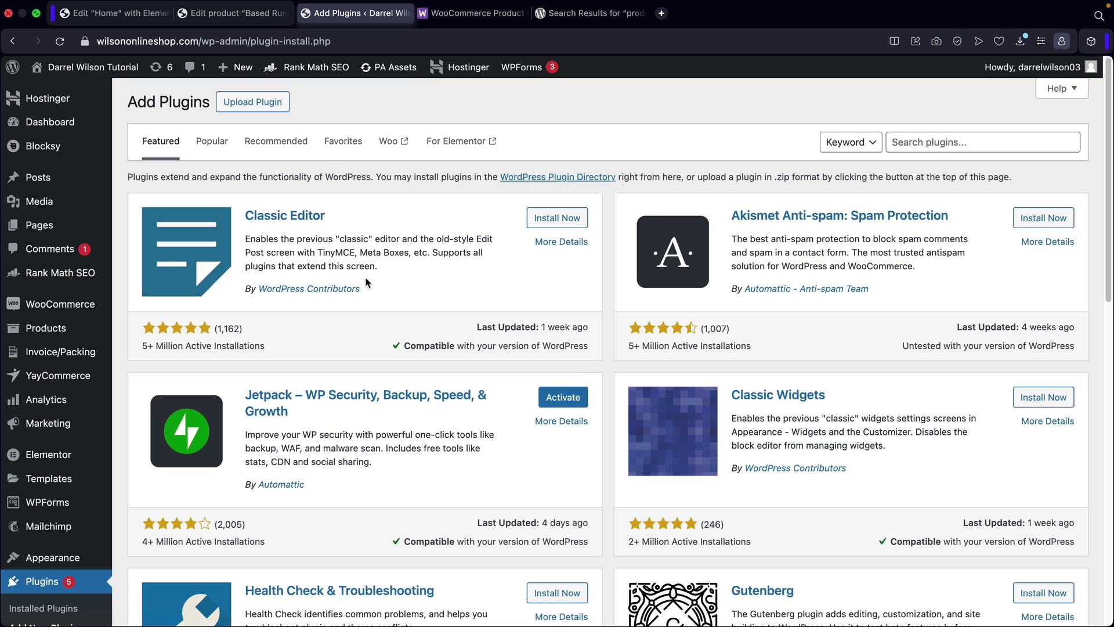
# Choose woocommerce-product-bundles.zip from the Desktop as the plugin file to upload.
pyautogui.click(257, 107)
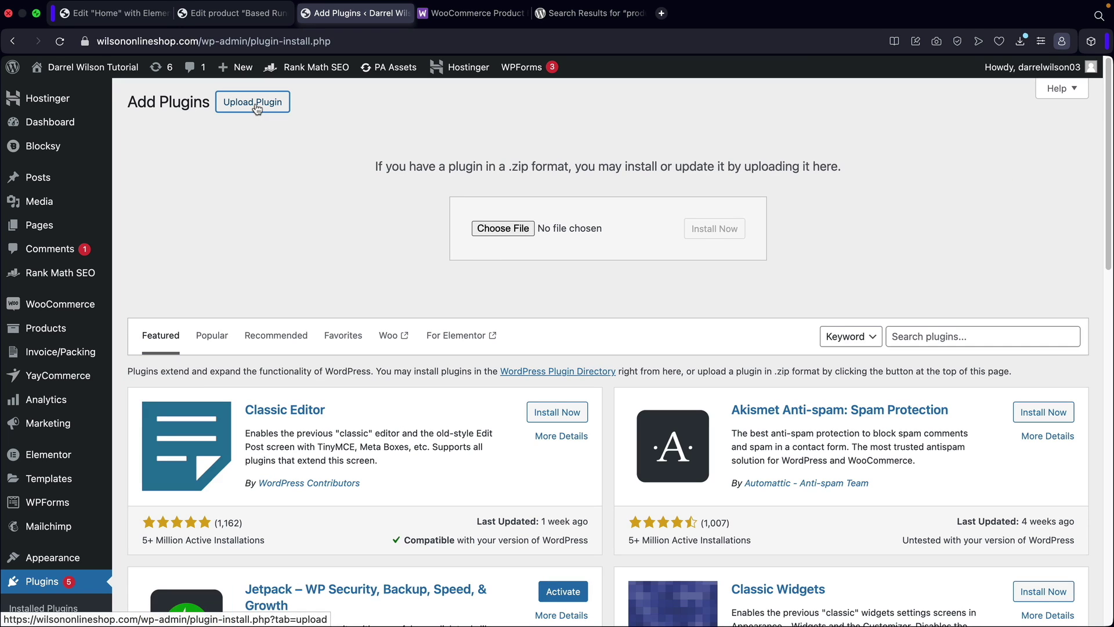
pyautogui.click(502, 228)
pyautogui.click(385, 311)
pyautogui.click(453, 185)
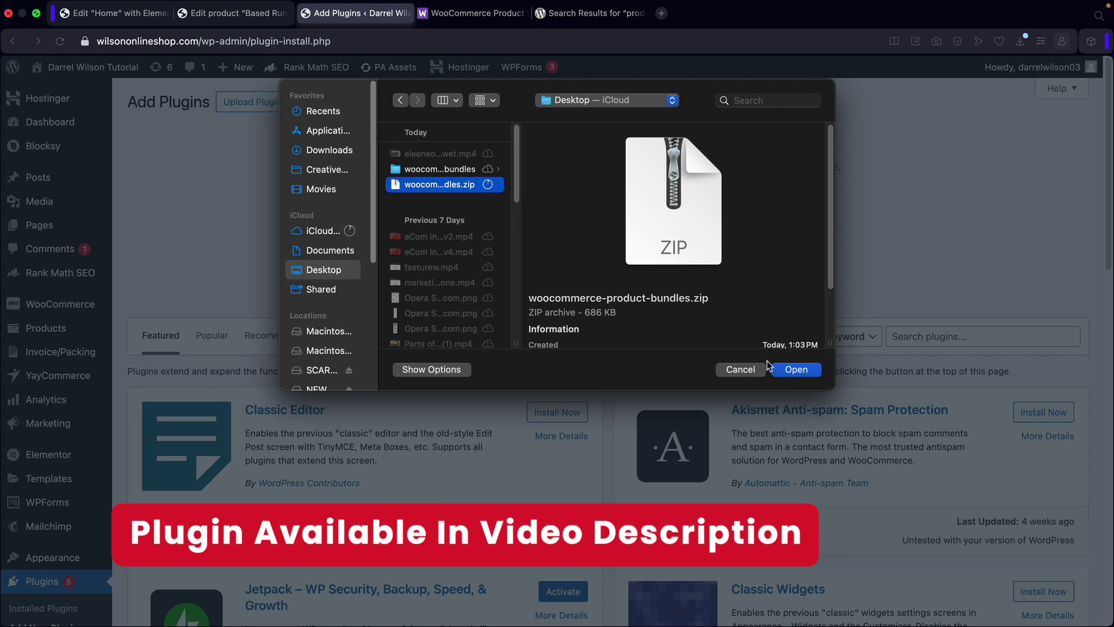
pyautogui.click(794, 370)
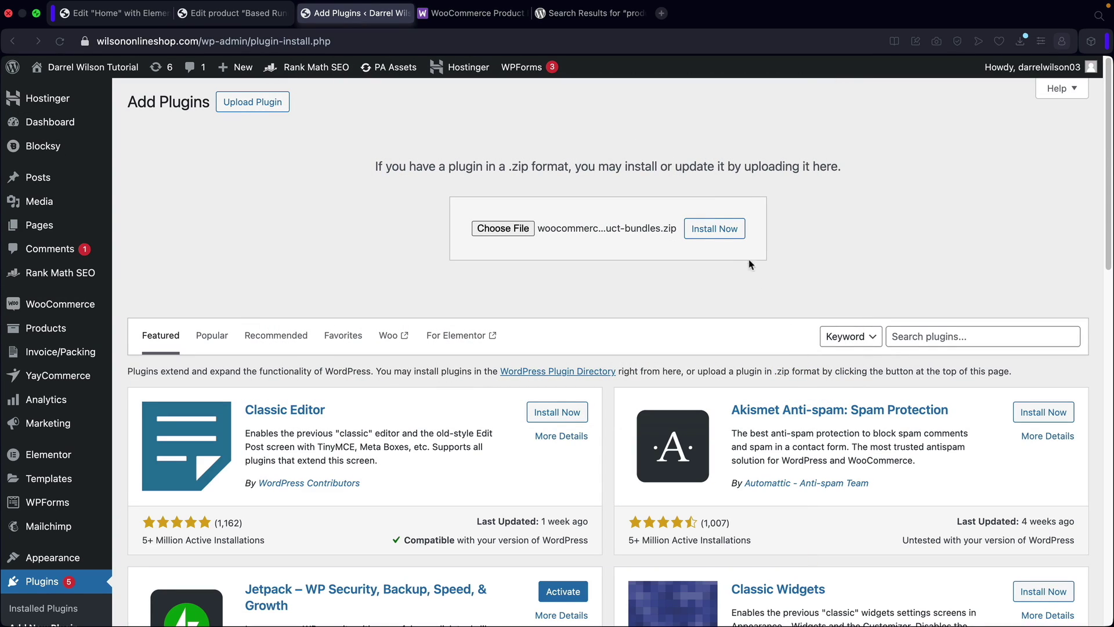
# Install the uploaded Woo Product Bundles plugin, replacing the current version with 7.1.0, and return to the plugin installer.
pyautogui.click(721, 233)
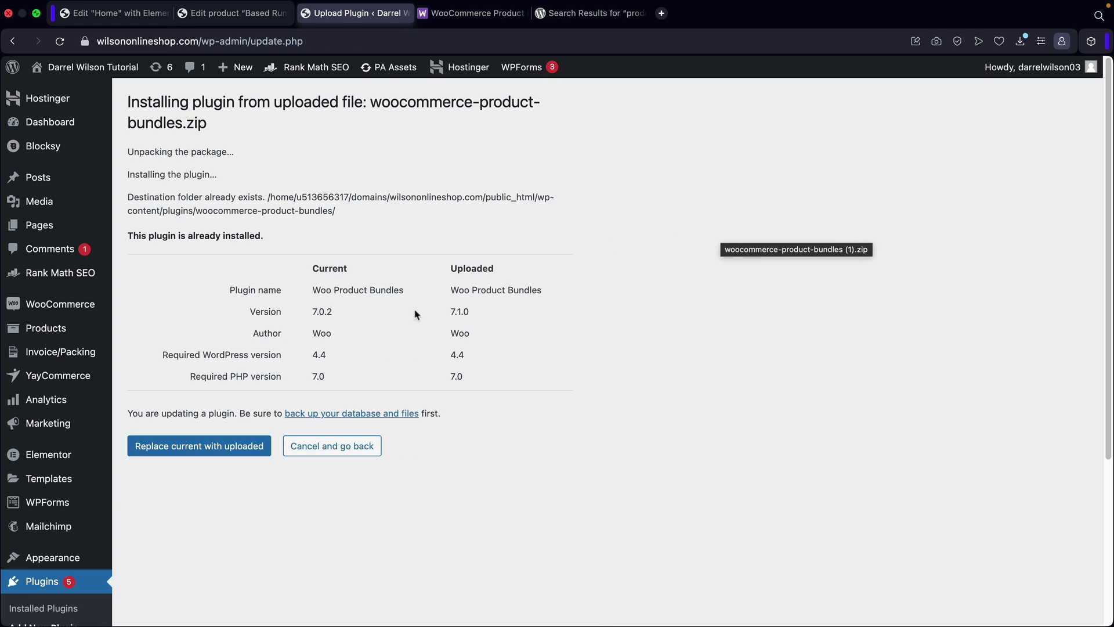
pyautogui.click(172, 452)
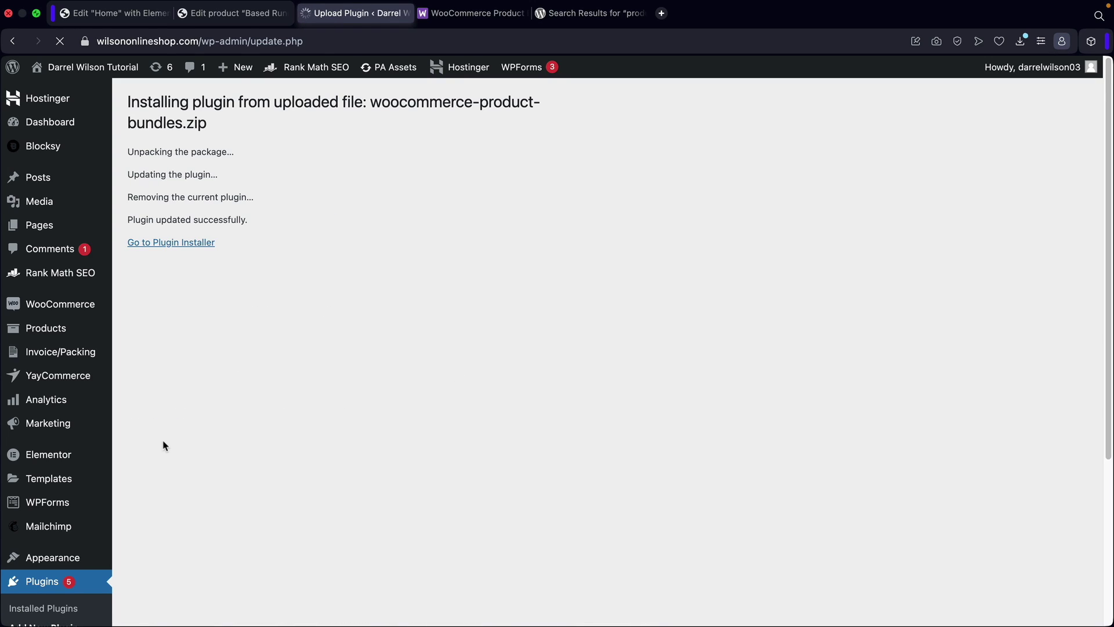
pyautogui.click(186, 244)
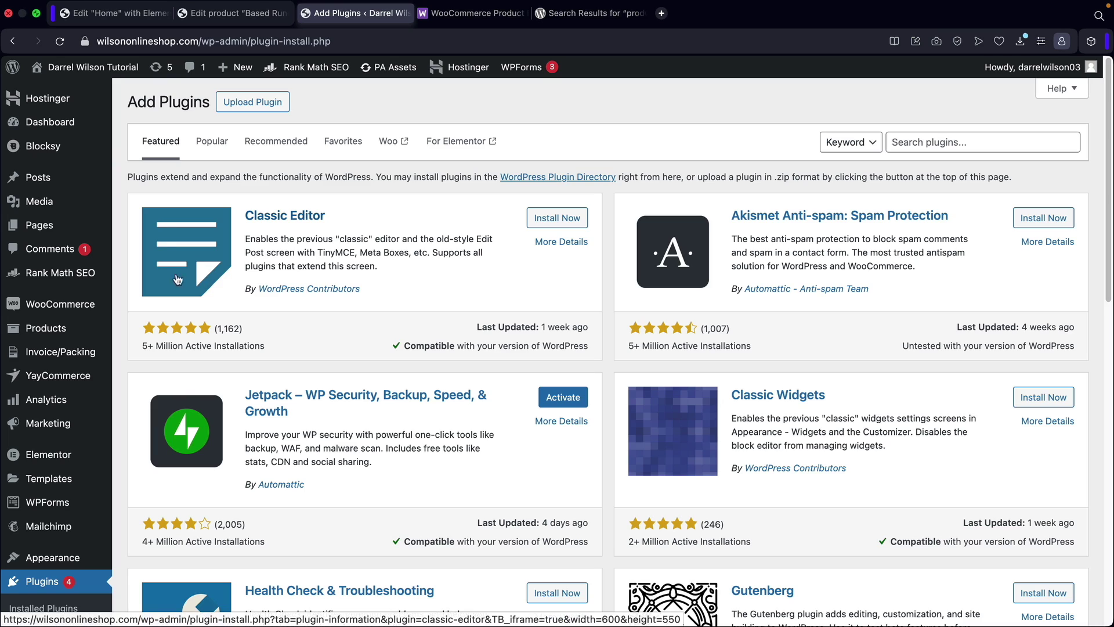
# Create a new product named "Sports Package" and paste the copied placeholder text as its product description.
pyautogui.moveTo(69, 308)
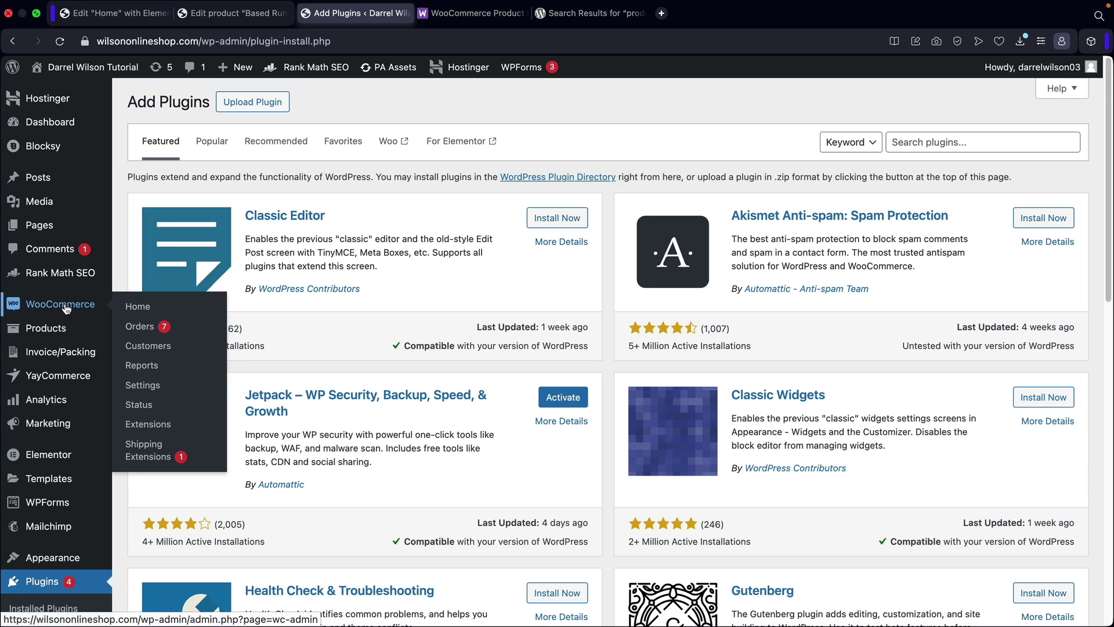
pyautogui.moveTo(46, 327)
pyautogui.click(161, 355)
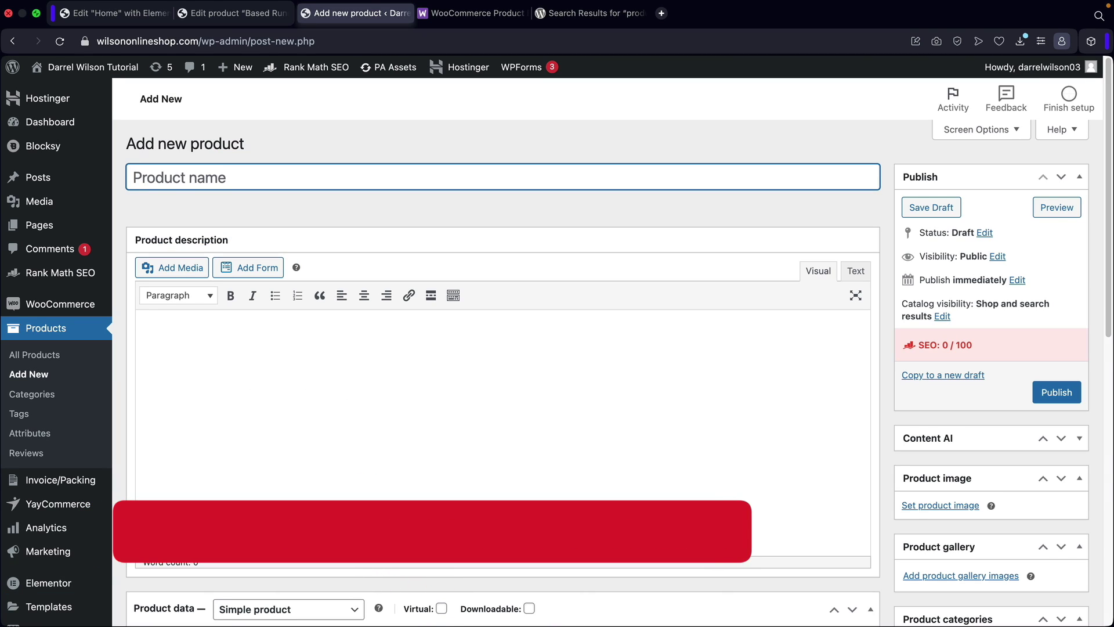
pyautogui.write('Sports Package')
pyautogui.click(143, 335)
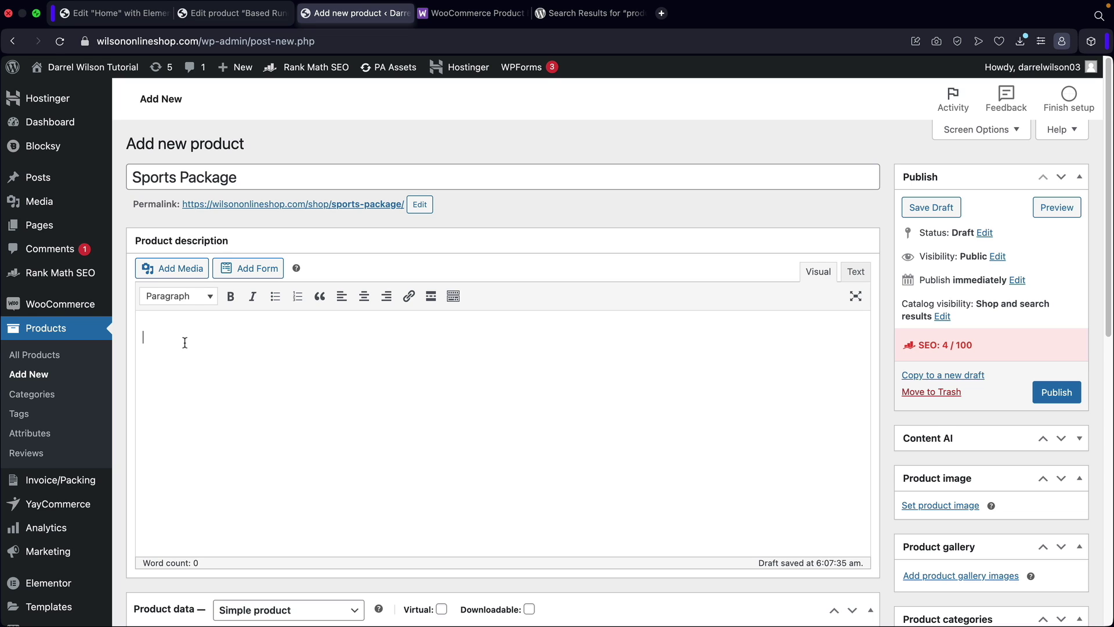
pyautogui.rightClick(153, 342)
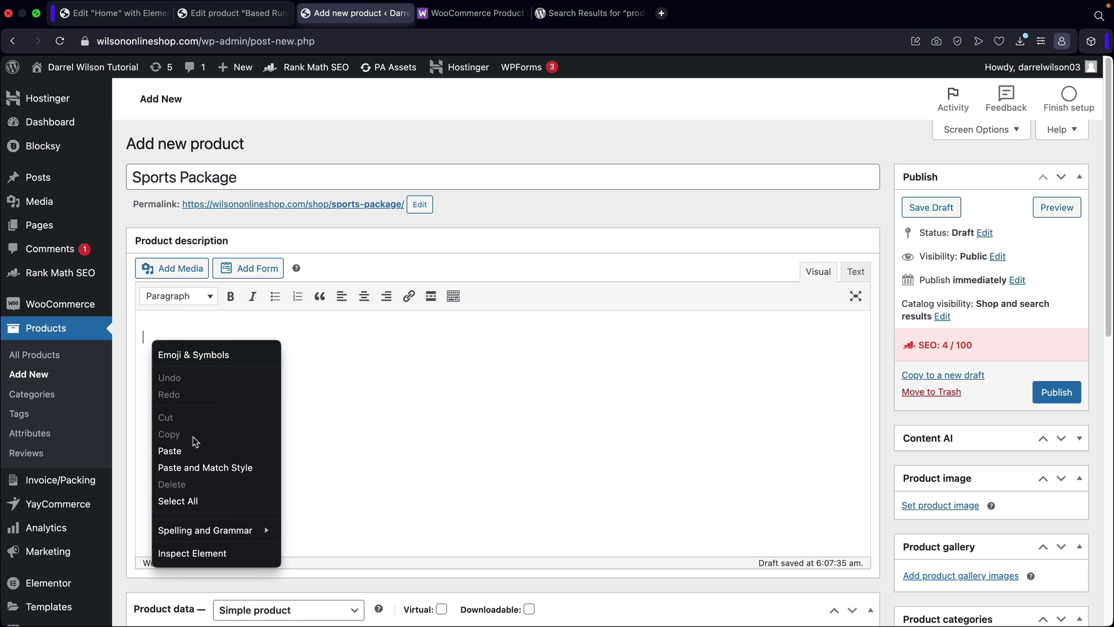
pyautogui.click(174, 450)
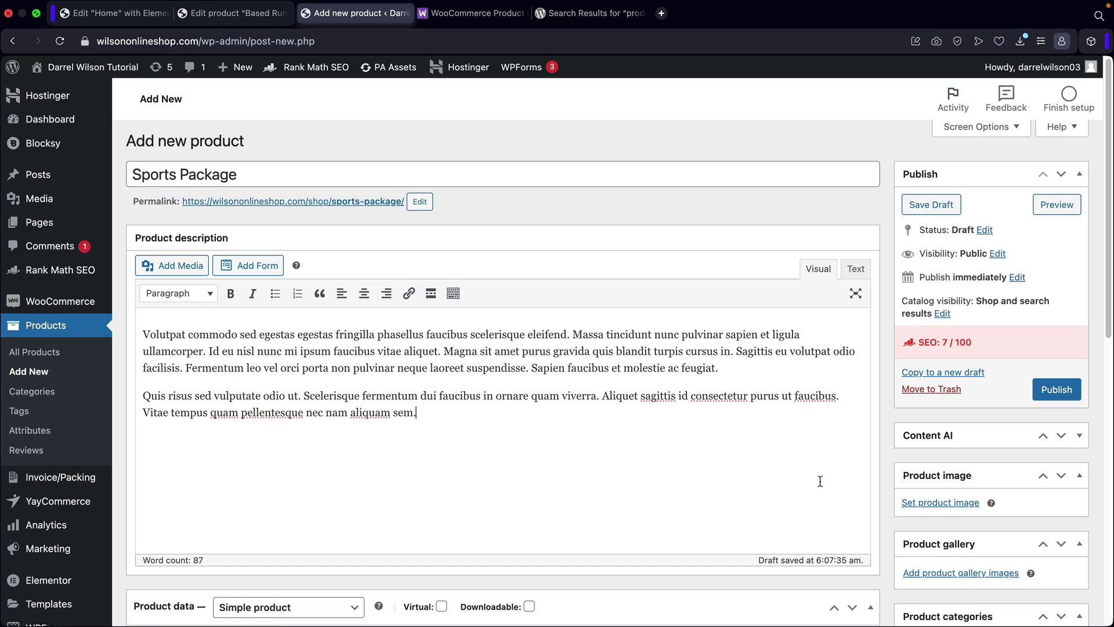
# Set the basketball picture from the media library as the product image.
pyautogui.click(938, 507)
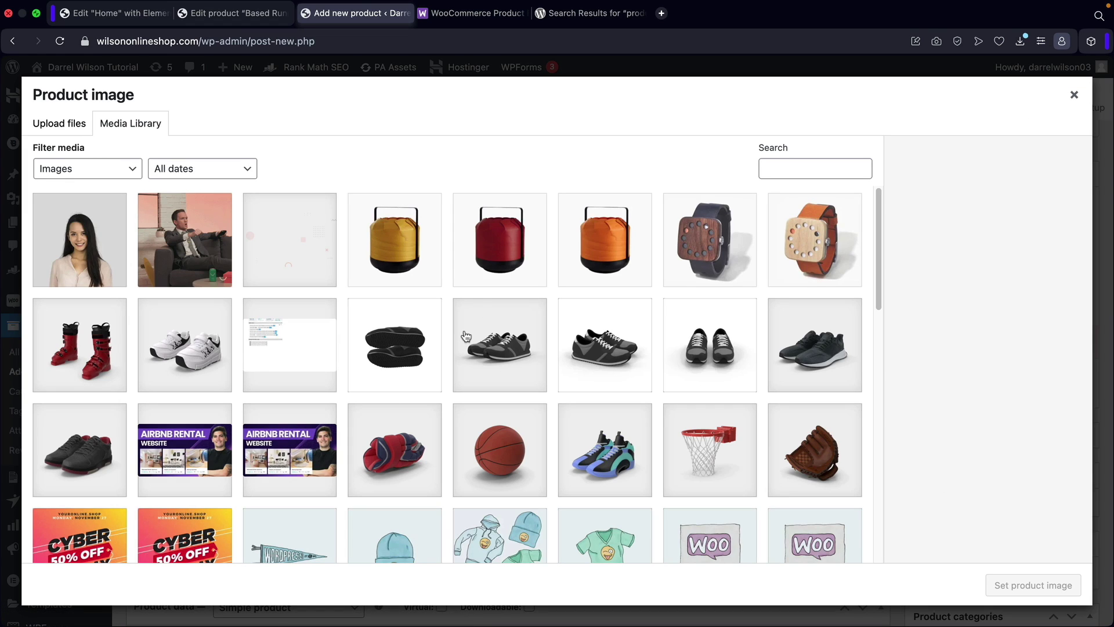
pyautogui.click(502, 447)
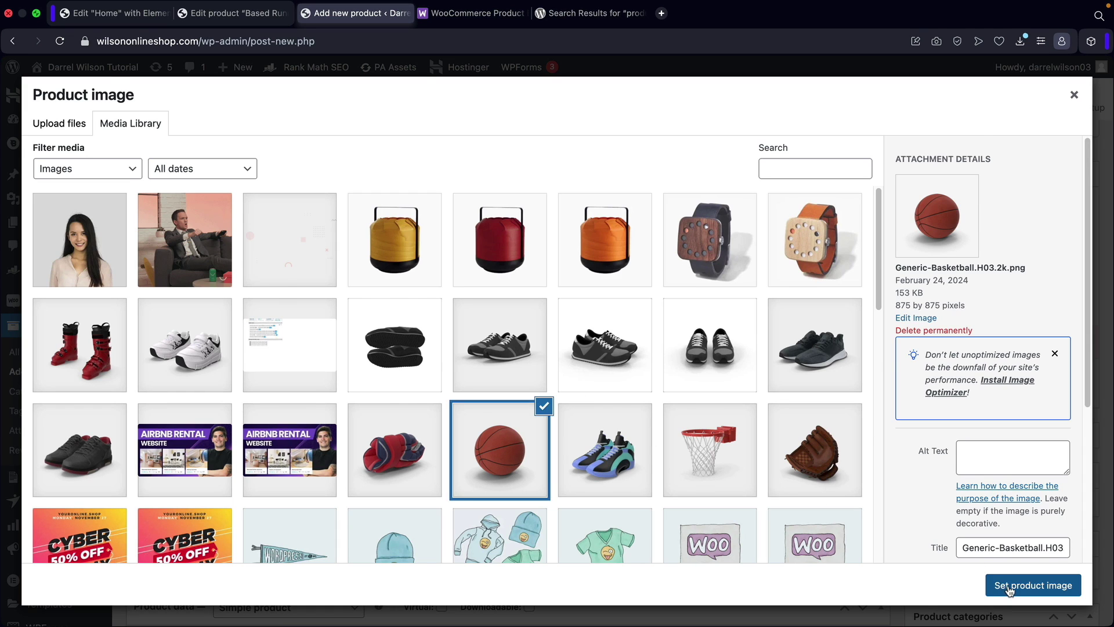
pyautogui.click(1009, 587)
# Set the product's regular price to $99.99 and its product type to Product bundle.
pyautogui.scroll(-5, 996, 425)
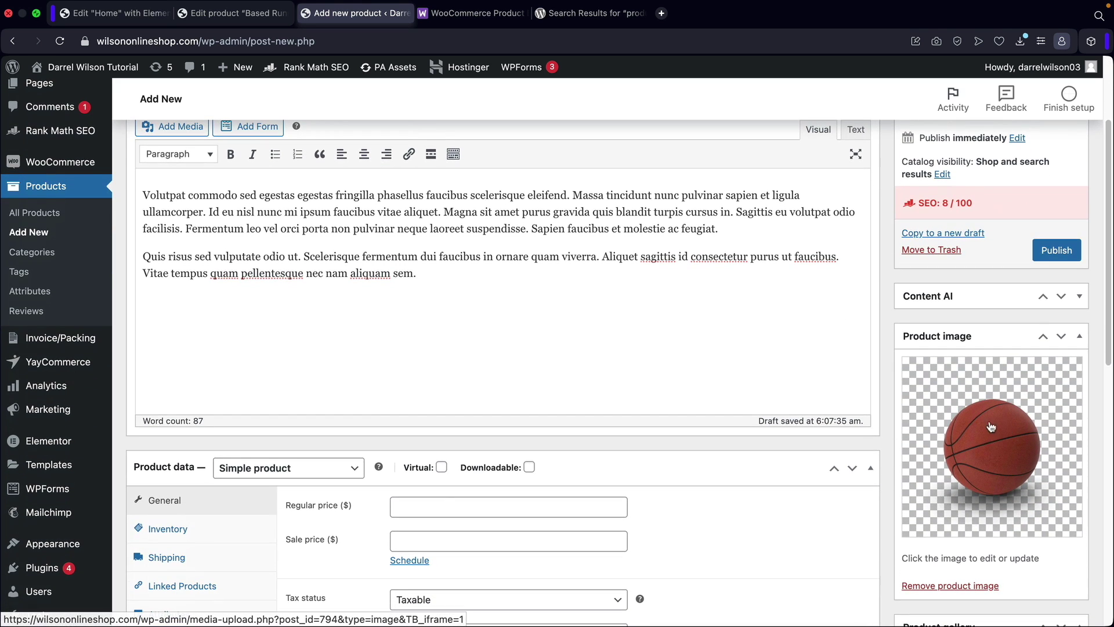
pyautogui.scroll(-3, 996, 425)
pyautogui.click(486, 367)
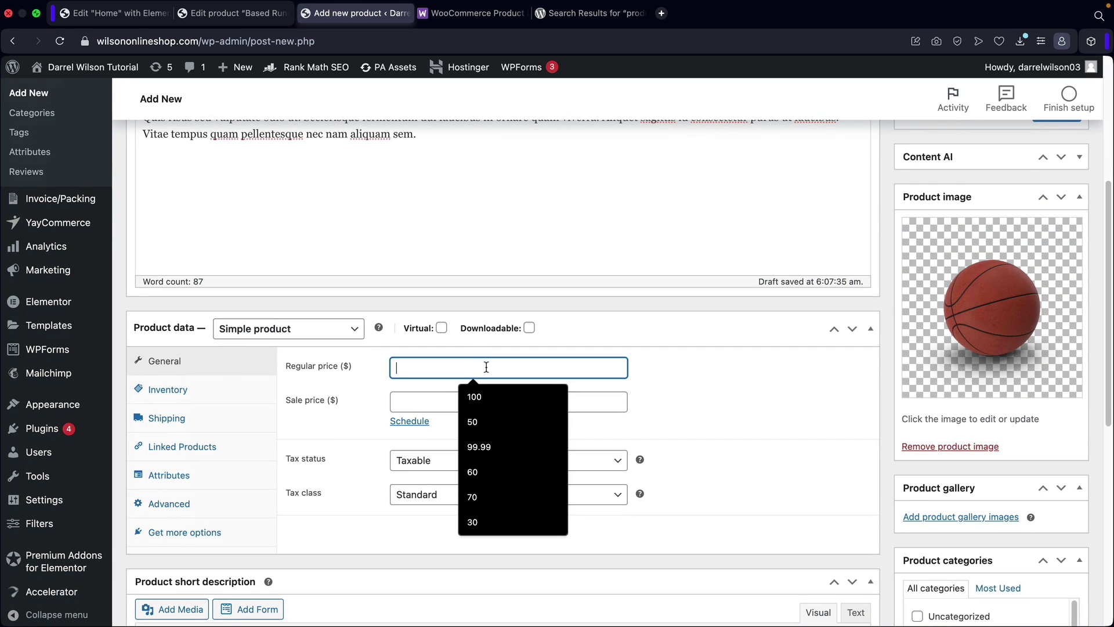
pyautogui.write('99.99')
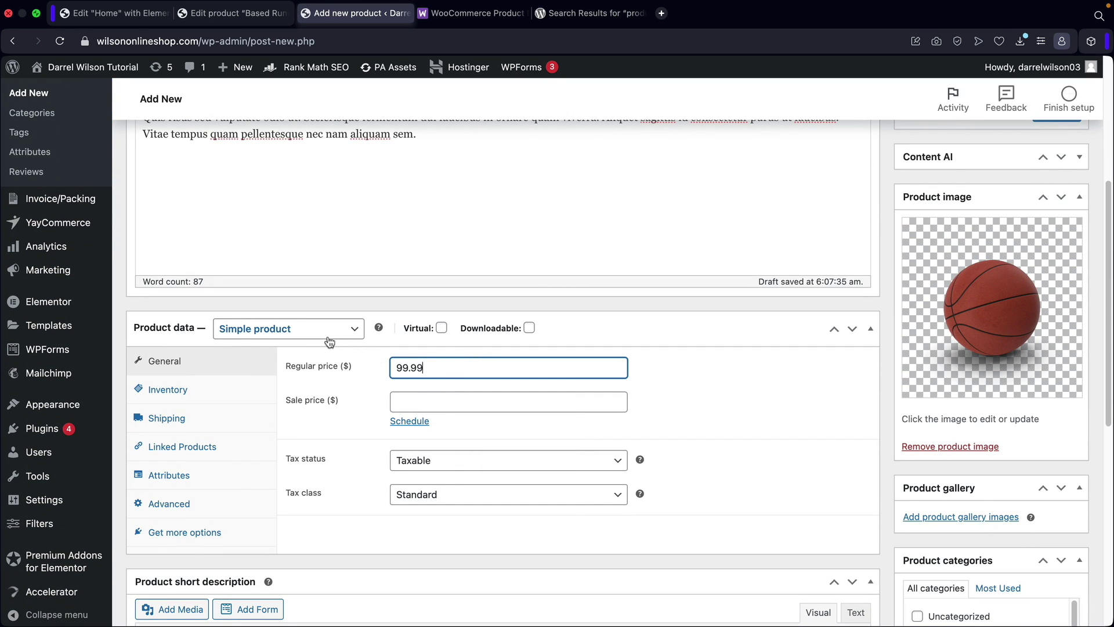
pyautogui.click(259, 332)
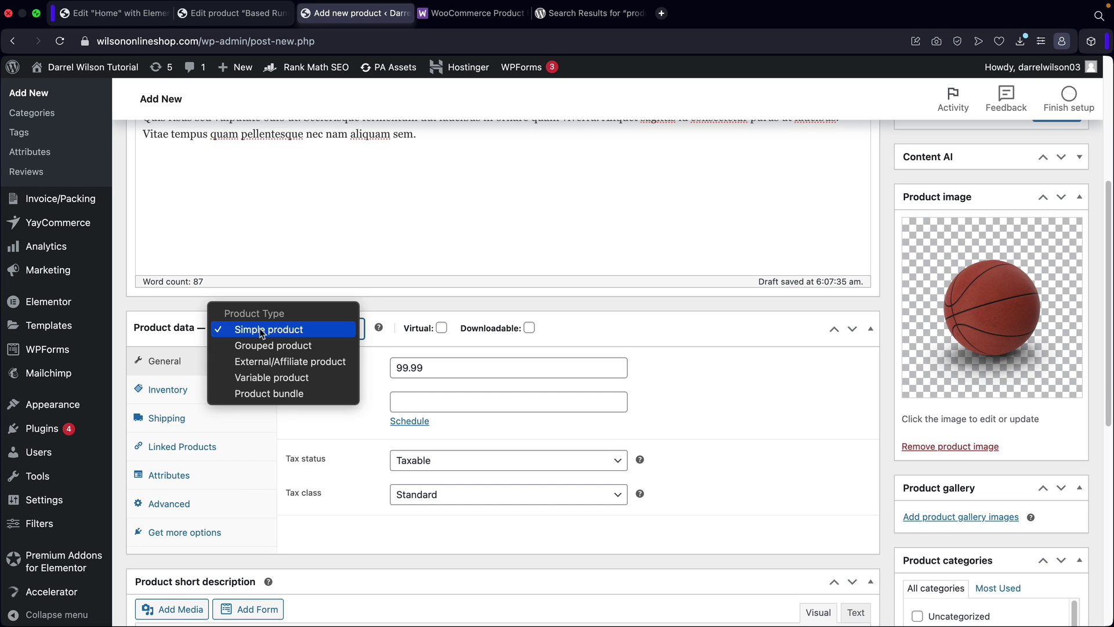
pyautogui.click(266, 394)
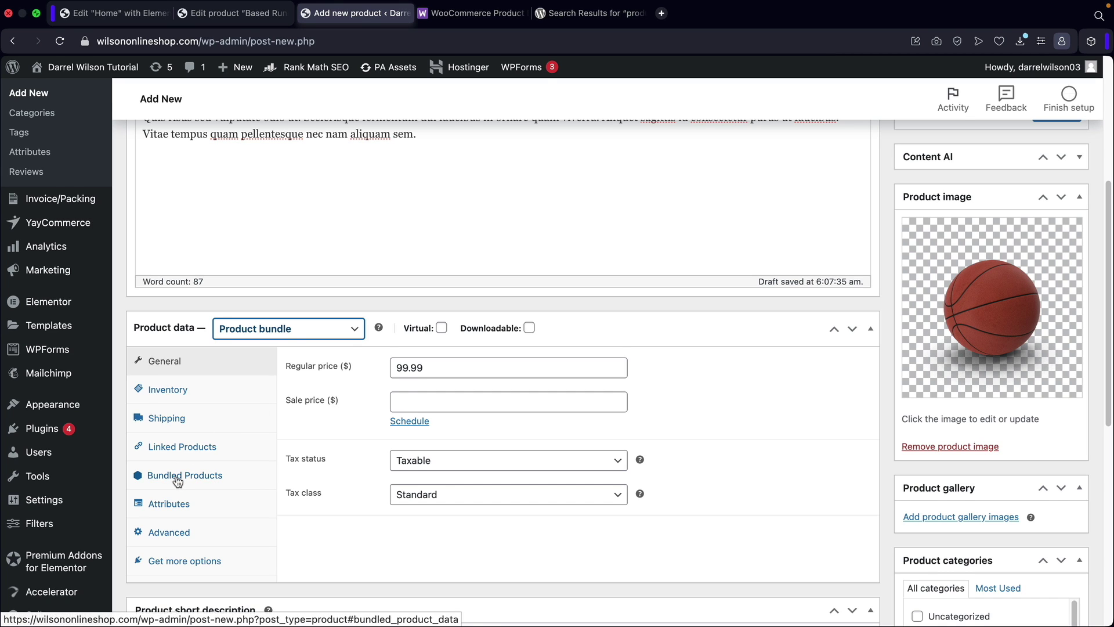
# Open the product's bundled products settings, search for "glove" and add the matching product to the bundle.
pyautogui.scroll(-5, 178, 481)
pyautogui.click(182, 329)
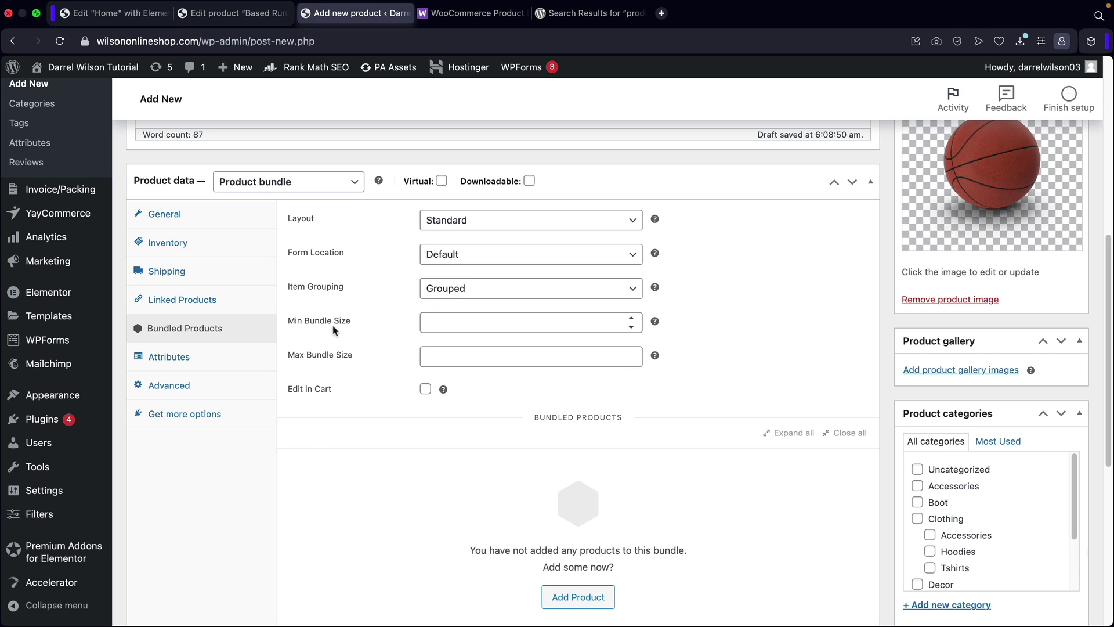
pyautogui.scroll(-3, 400, 290)
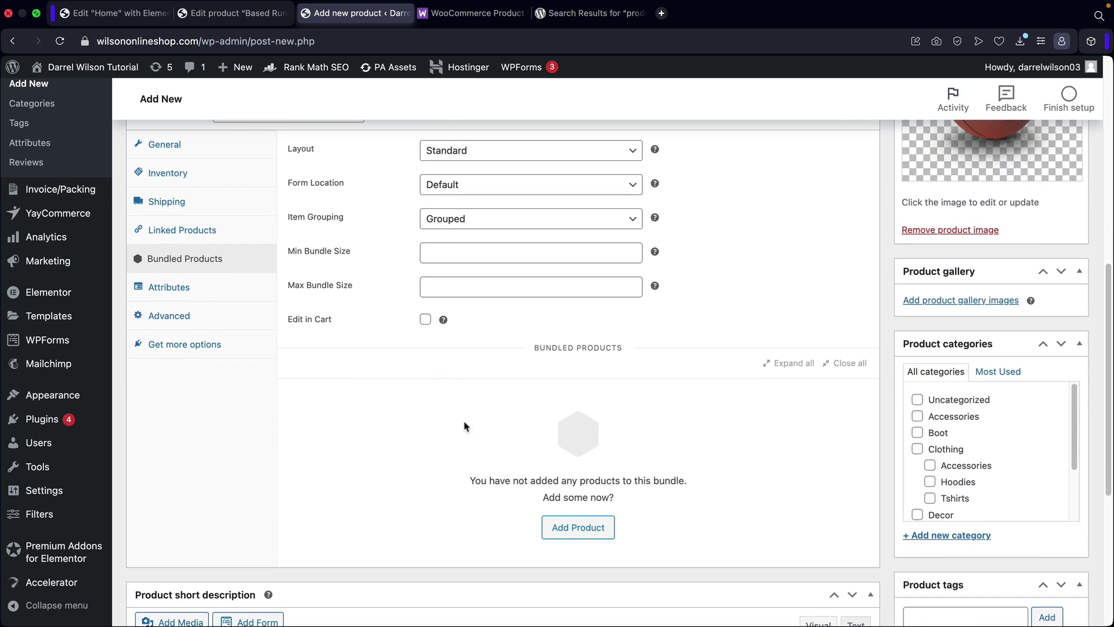
pyautogui.scroll(3, 619, 494)
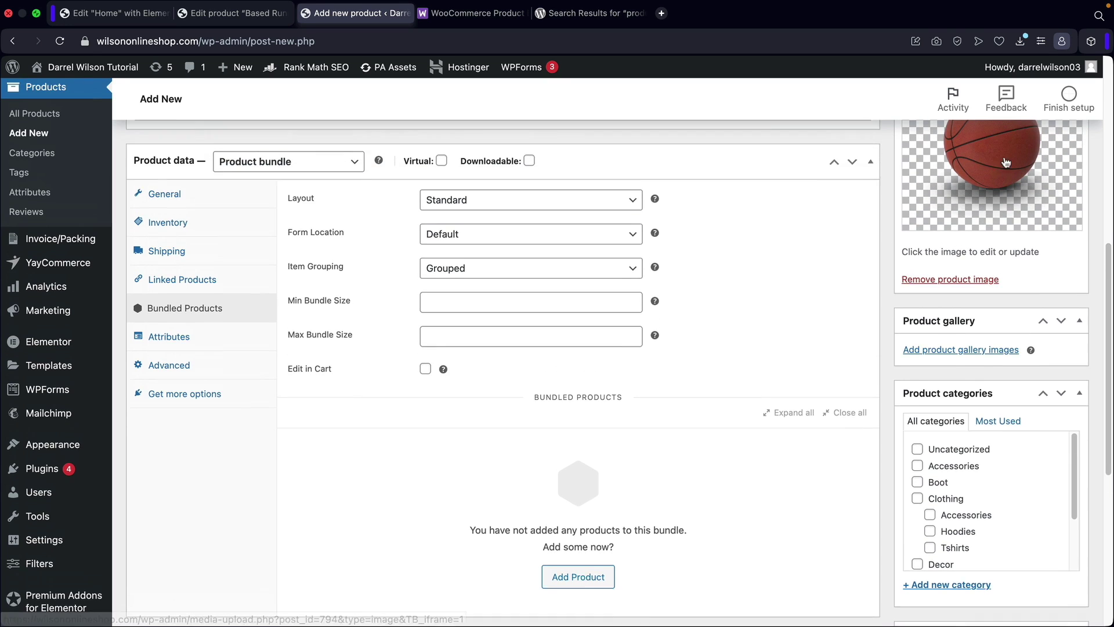
pyautogui.scroll(-3, 628, 259)
pyautogui.click(575, 531)
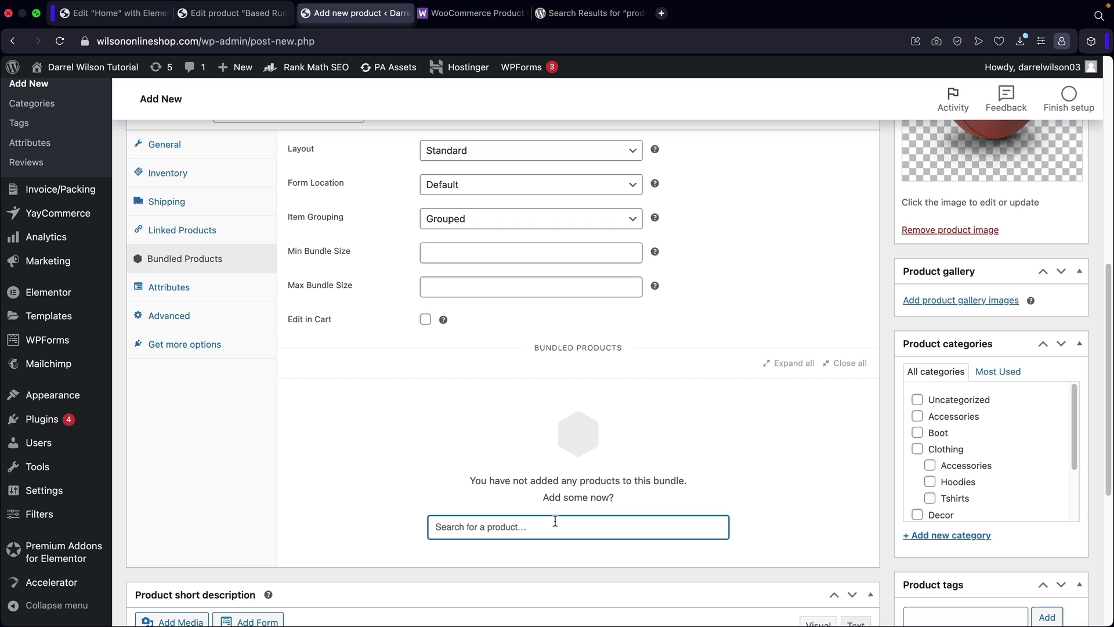
pyautogui.click(555, 521)
pyautogui.write('glove')
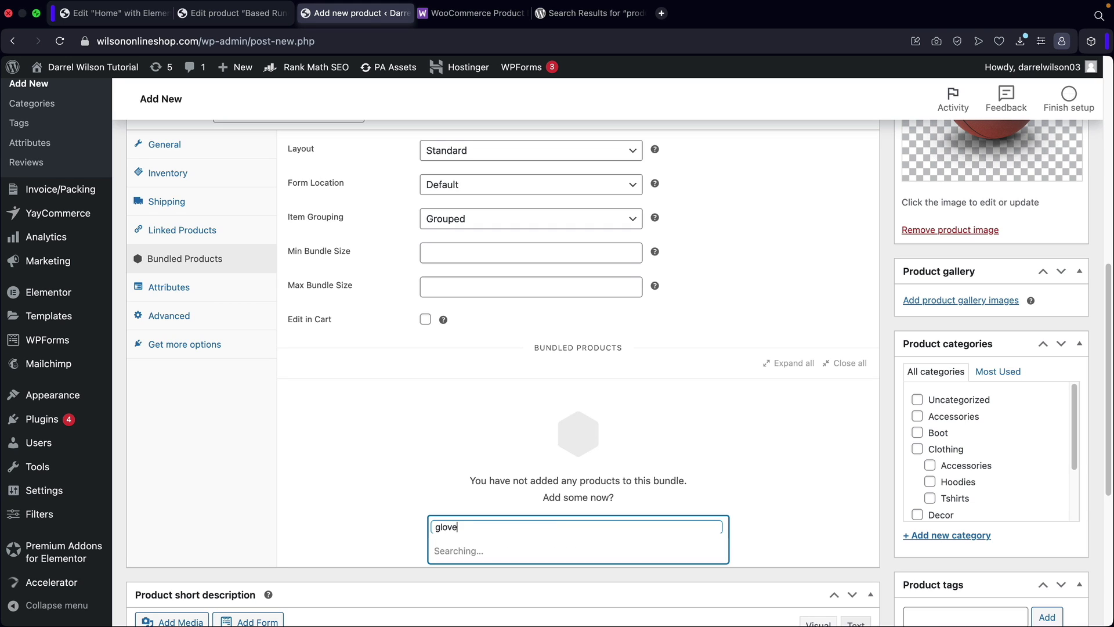
pyautogui.click(469, 551)
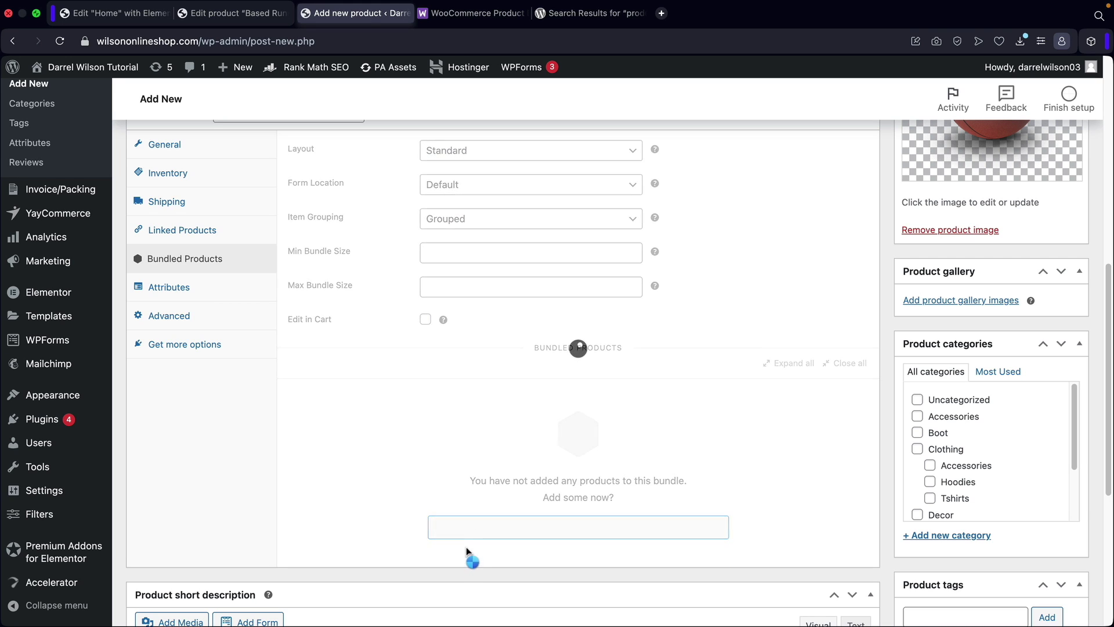
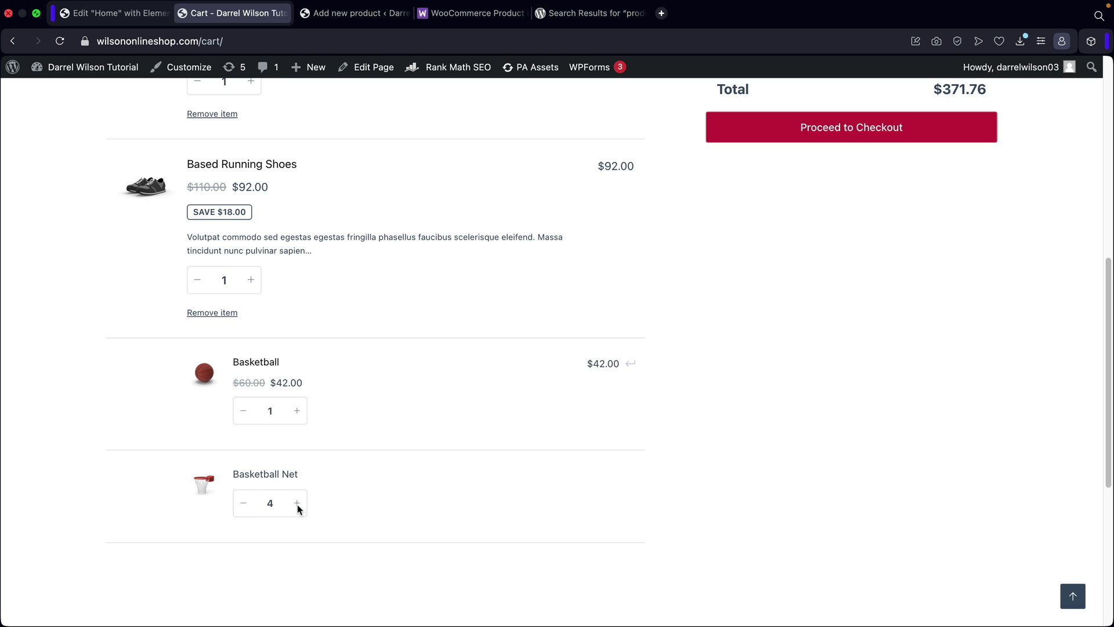
pyautogui.moveTo(300, 474)
pyautogui.mouseDown()
pyautogui.moveTo(234, 474)
pyautogui.moveTo(312, 476)
pyautogui.mouseUp()
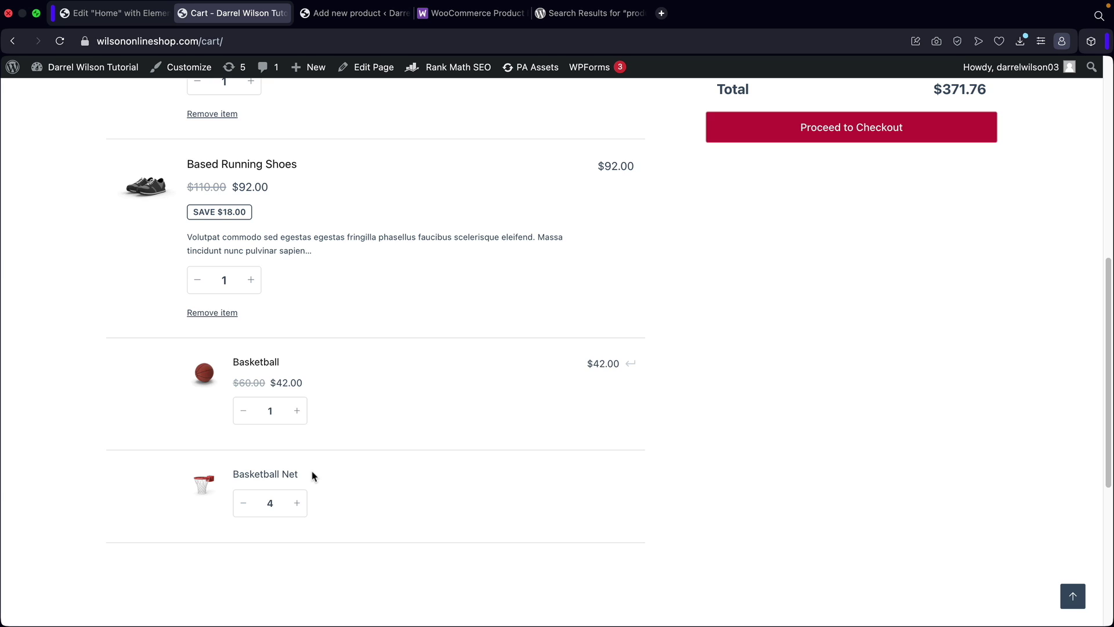
# Try lowering and raising the Basketball Net quantity in the cart, and return to the new product's bundle settings.
pyautogui.click(244, 503)
pyautogui.click(297, 503)
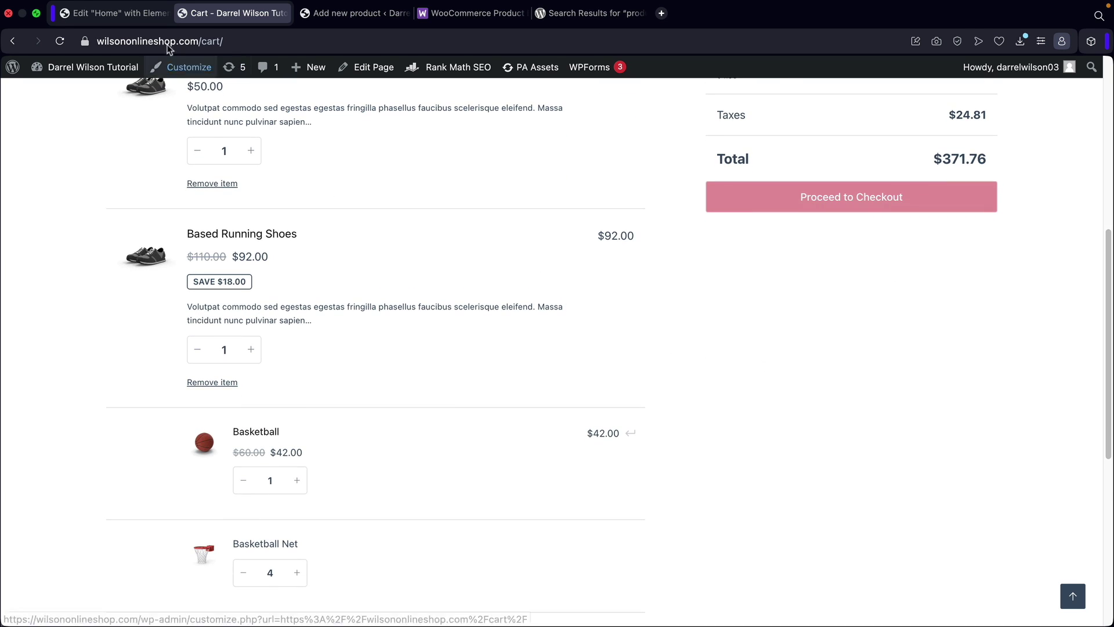
pyautogui.click(347, 12)
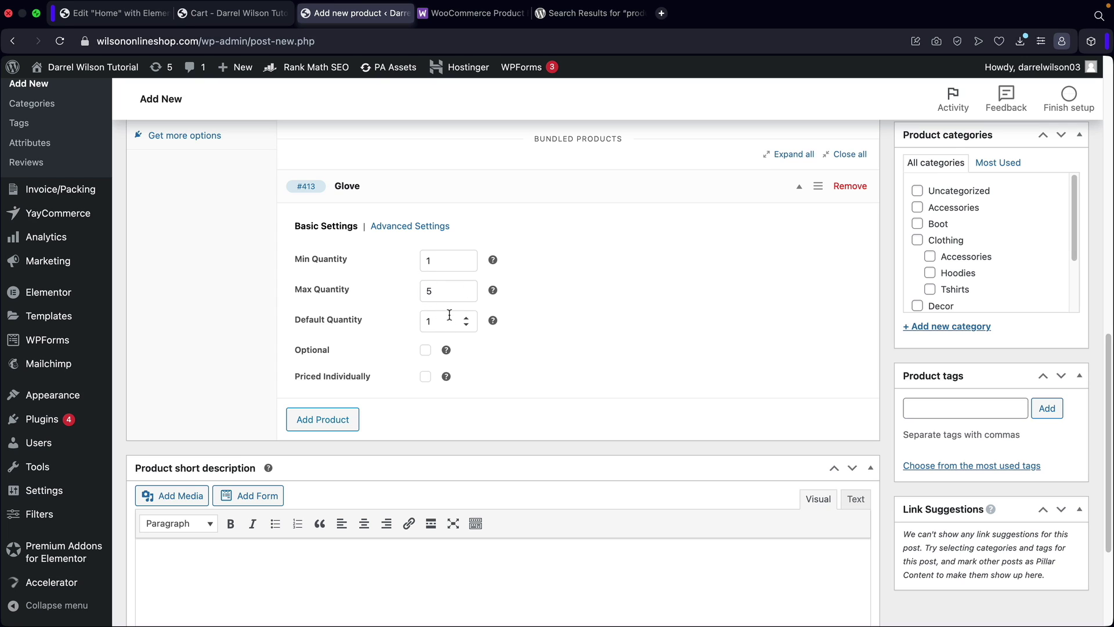
# Try a default quantity of 2 for the bundled Glove and put it back to 1.
pyautogui.click(468, 318)
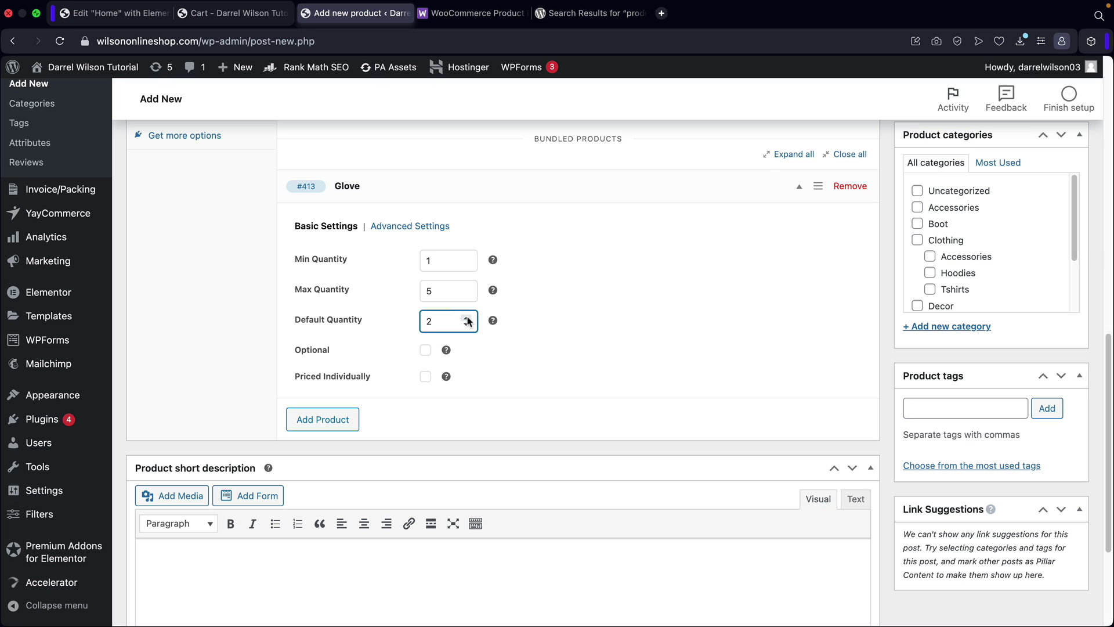
pyautogui.click(468, 318)
pyautogui.click(464, 352)
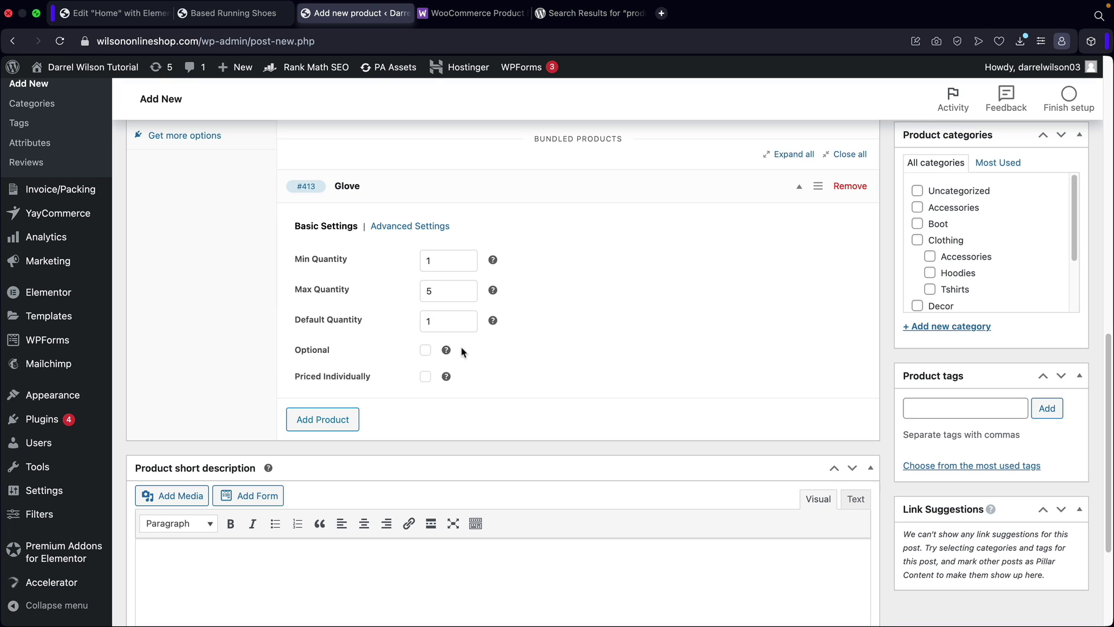
# Mark the bundled Glove as optional, and try the optional Basketball add-on with different quantities on the Based Running Shoes page.
pyautogui.click(426, 352)
pyautogui.click(232, 12)
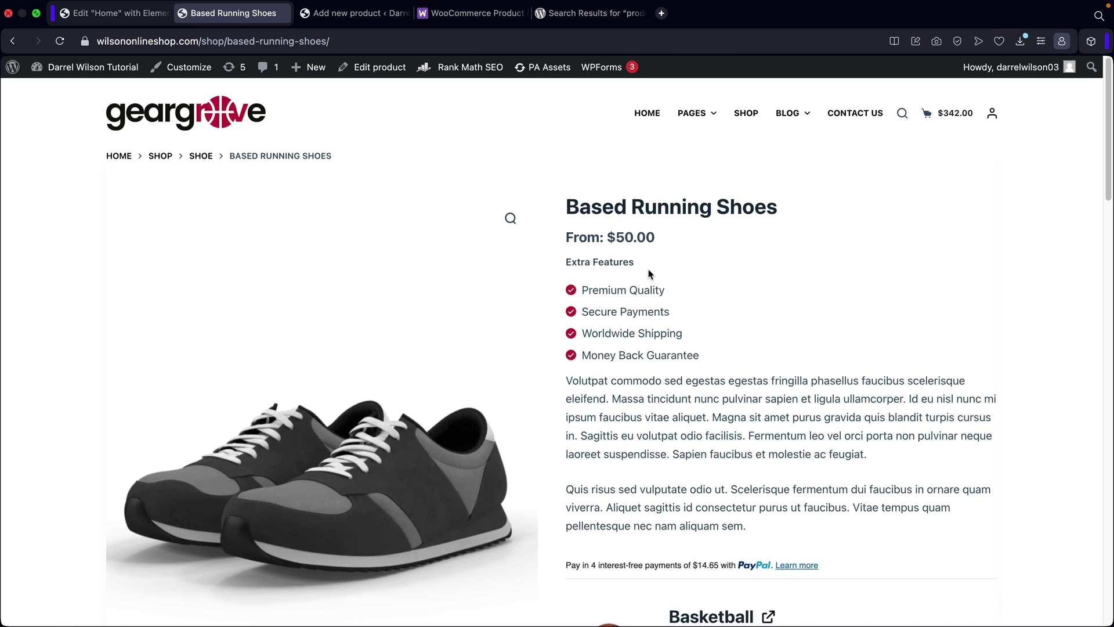
pyautogui.scroll(-8, 648, 273)
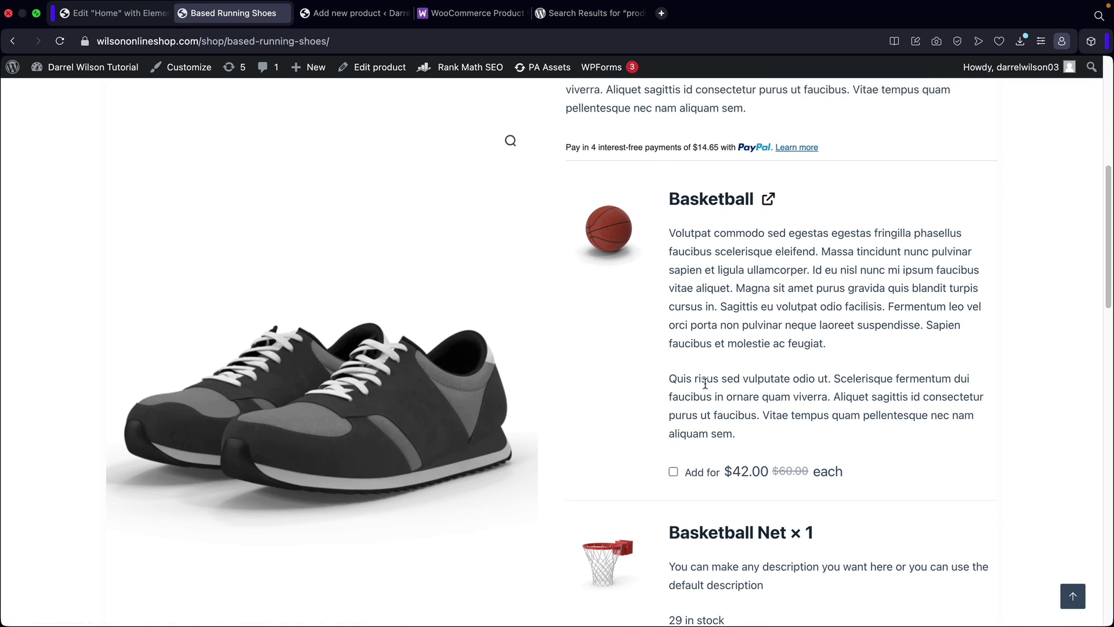
pyautogui.click(673, 472)
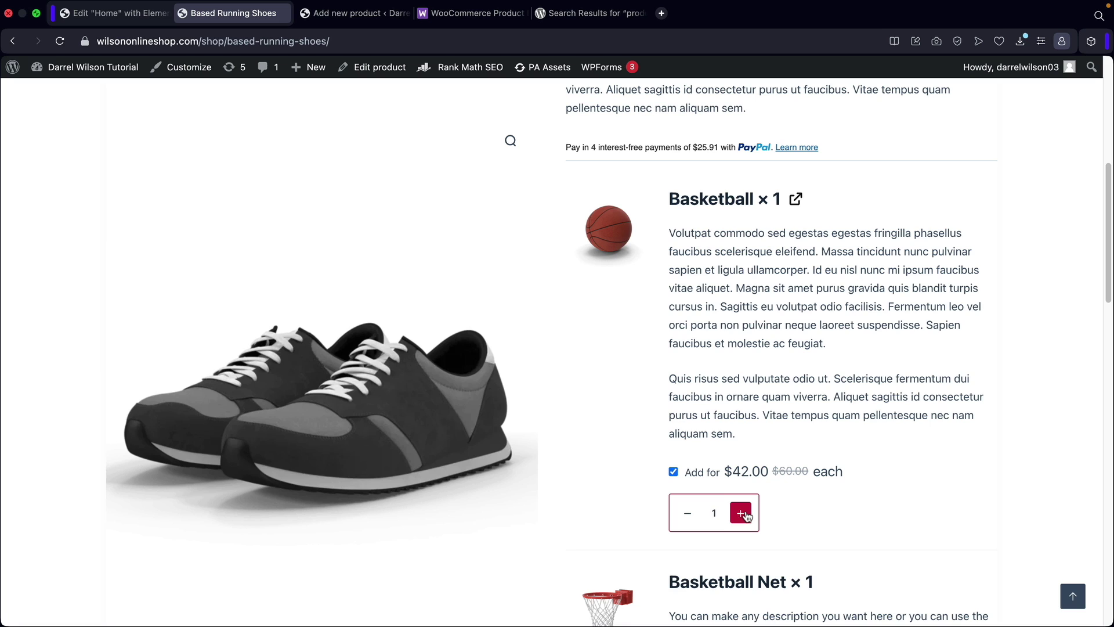
pyautogui.click(740, 513)
pyautogui.click(688, 513)
# Make the bundled Glove non-optional and priced individually in the new product's basic bundle settings.
pyautogui.click(353, 13)
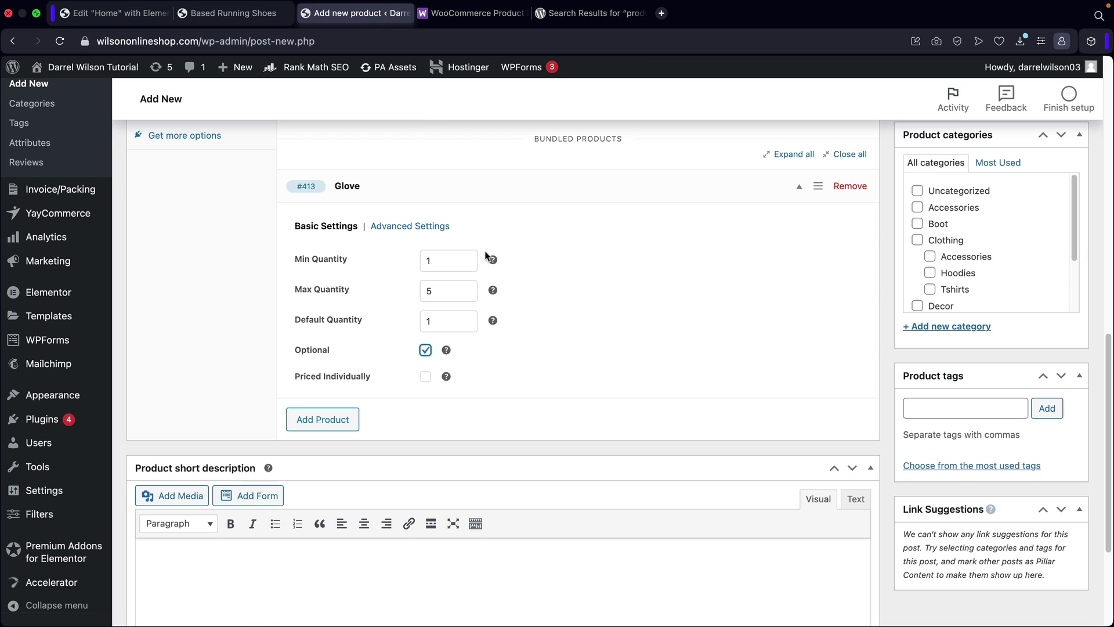
pyautogui.click(425, 350)
pyautogui.click(426, 376)
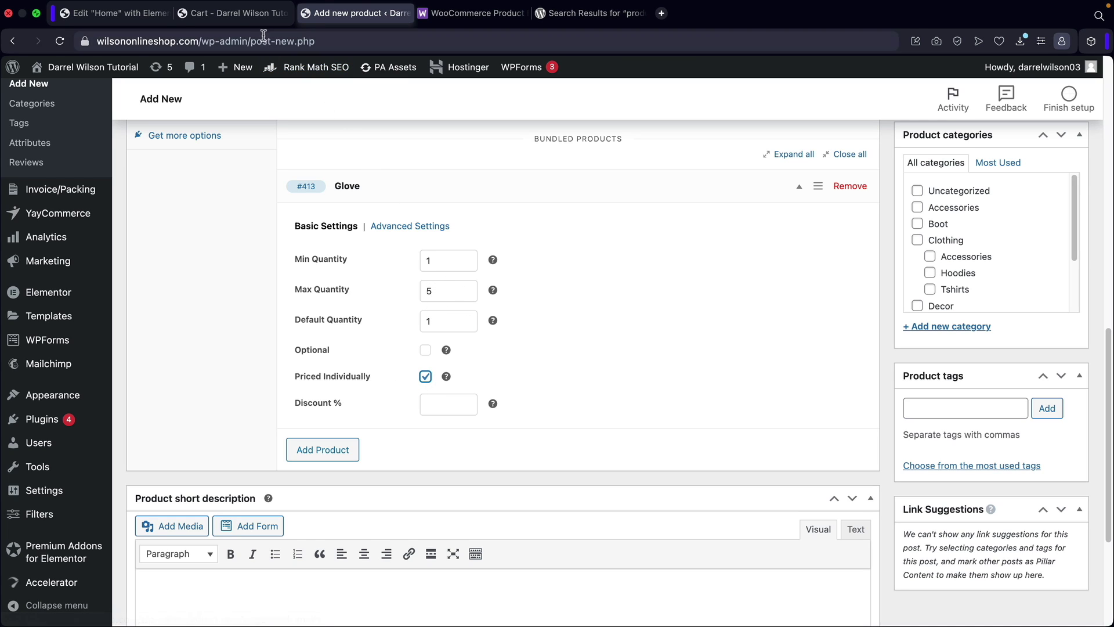
# Check the Basketball's discounted price in the cart and raise its quantity to 3.
pyautogui.click(241, 18)
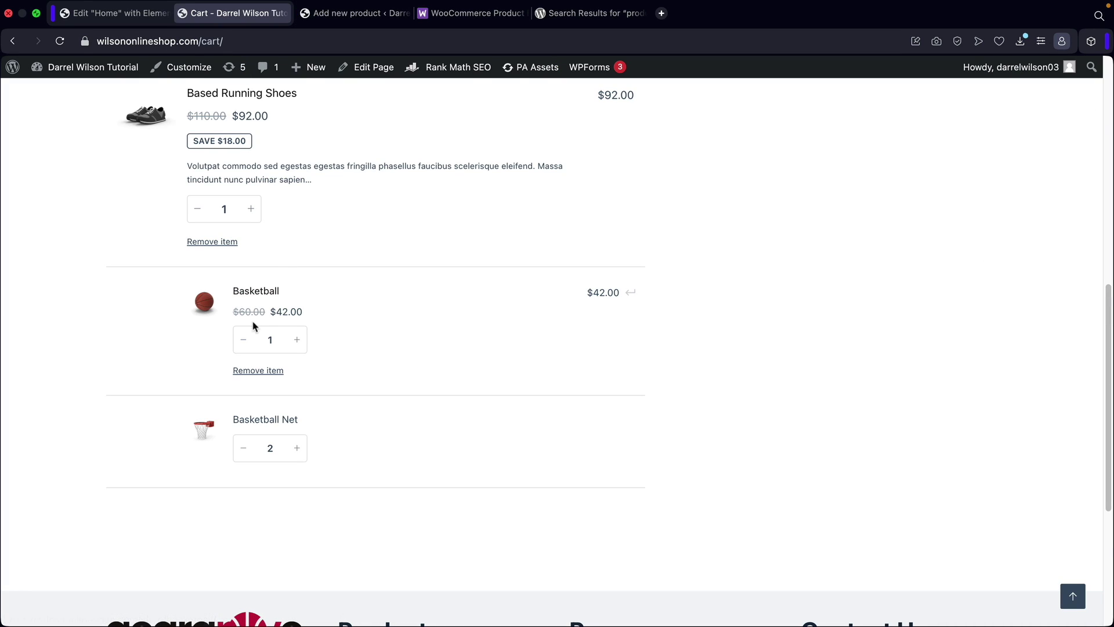
pyautogui.moveTo(279, 309); pyautogui.dragTo(308, 311)
pyautogui.click(323, 328)
pyautogui.scroll(3, 338, 352)
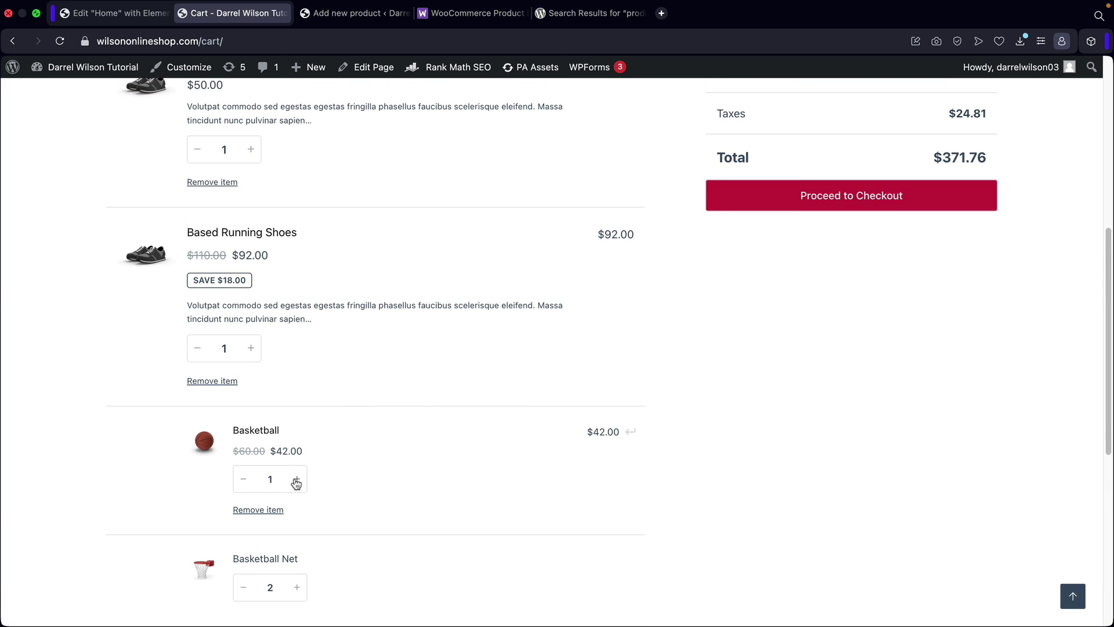
pyautogui.click(297, 478)
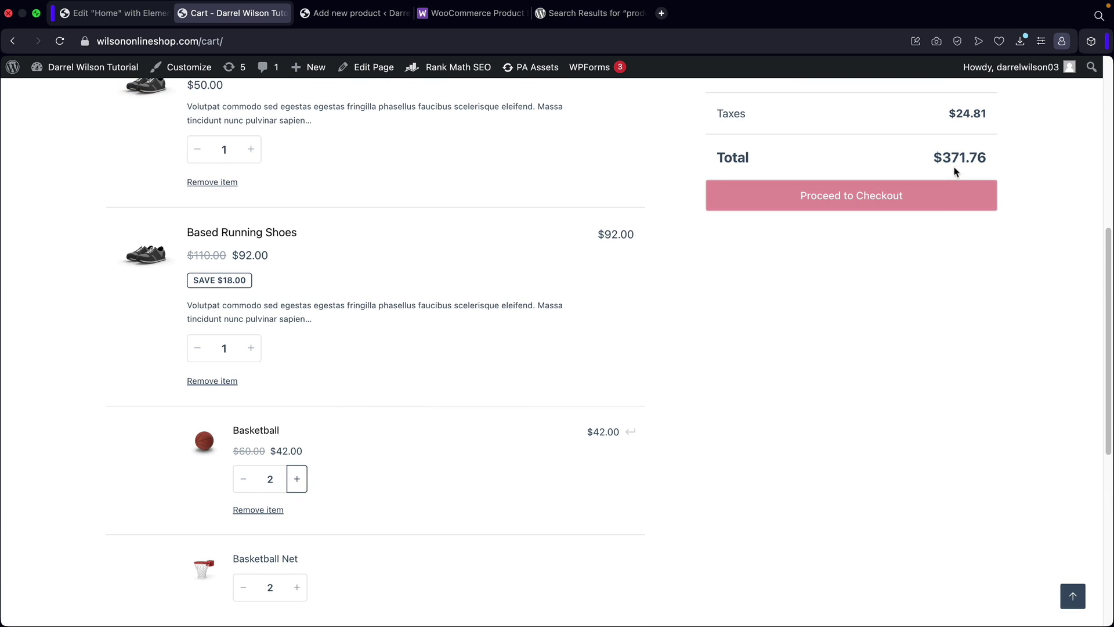
pyautogui.click(297, 478)
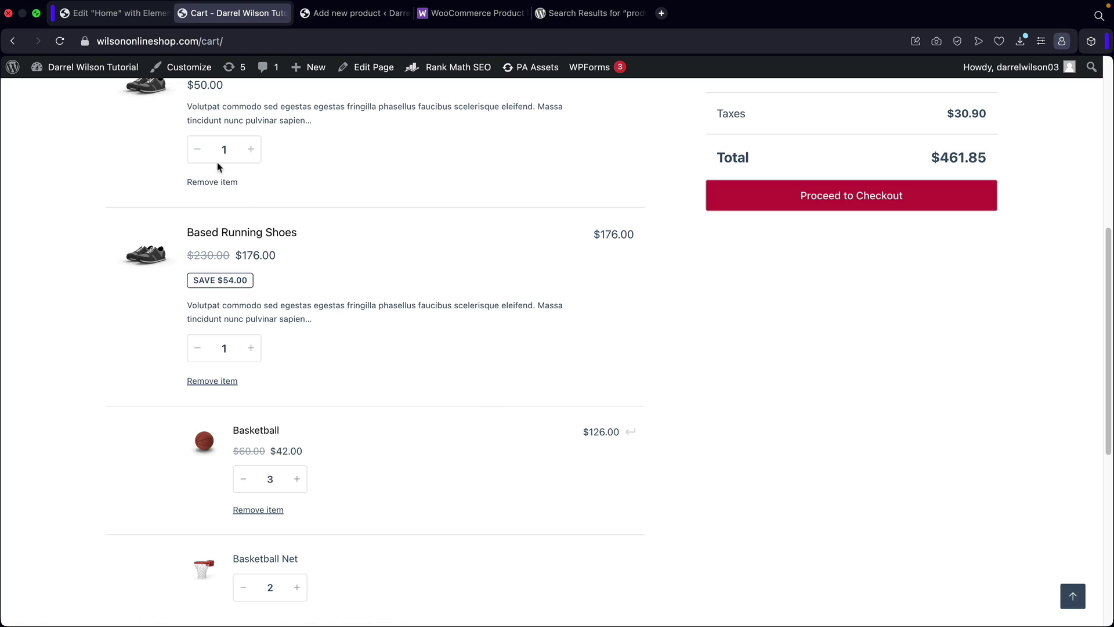
# Compare the Basketball's discounted price in the cart with the bundled Glove's discount percentage setting.
pyautogui.click(332, 15)
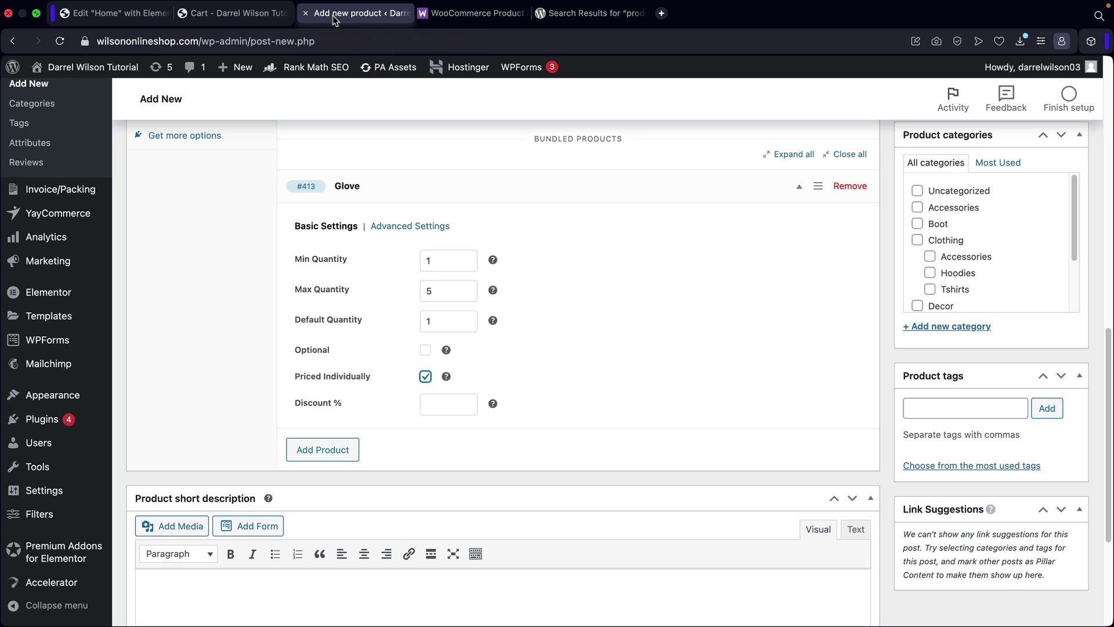
pyautogui.click(467, 381)
pyautogui.hotkey('ctrl', 'shift', 'Tab')
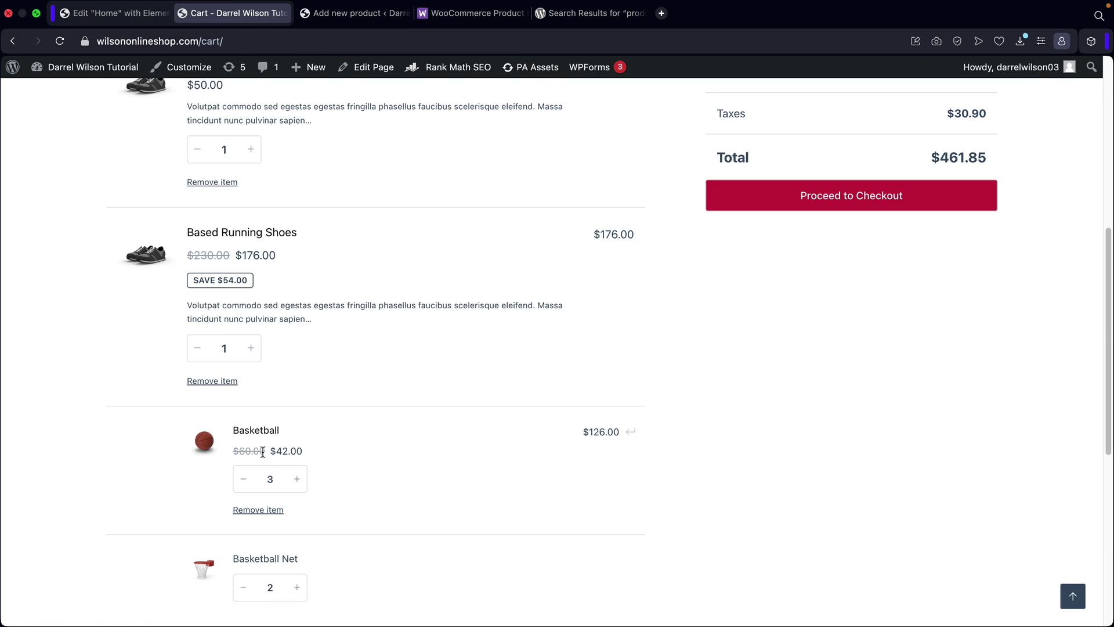
pyautogui.click(355, 13)
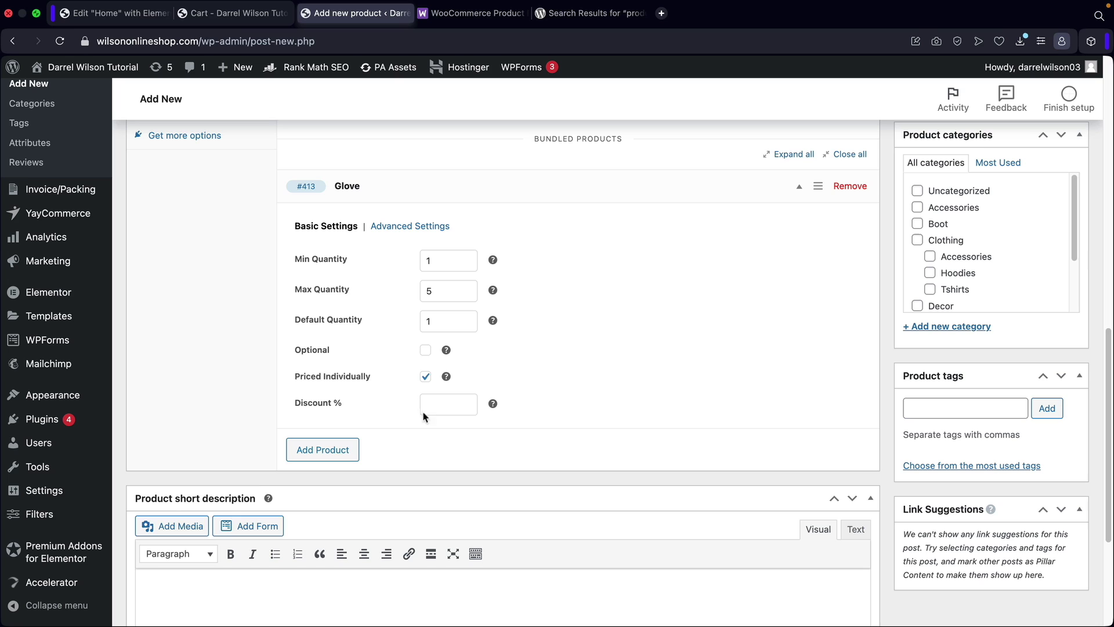
pyautogui.click(439, 405)
# Open the Glove's advanced settings and examine how bundled items are displayed on the Based Running Shoes page.
pyautogui.click(419, 227)
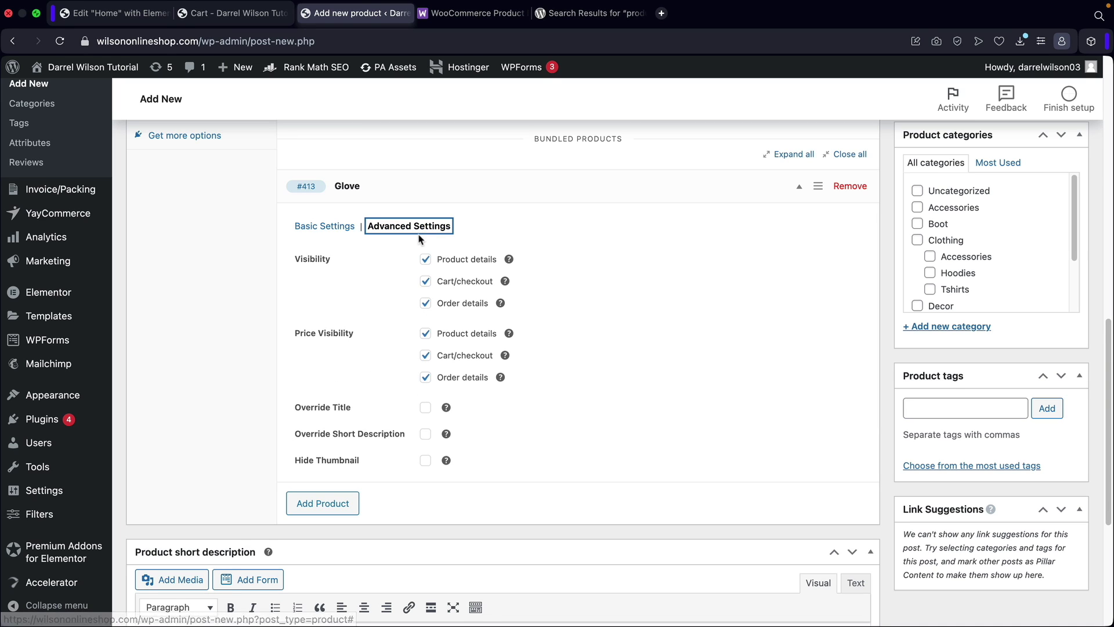
pyautogui.click(386, 274)
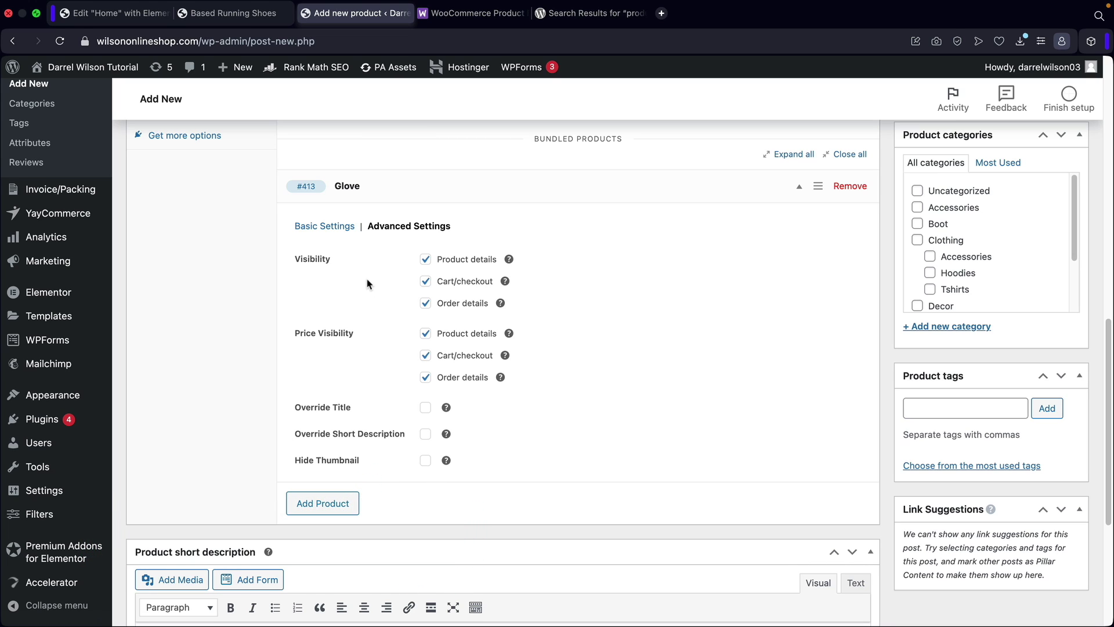
pyautogui.click(245, 20)
pyautogui.scroll(-6, 708, 351)
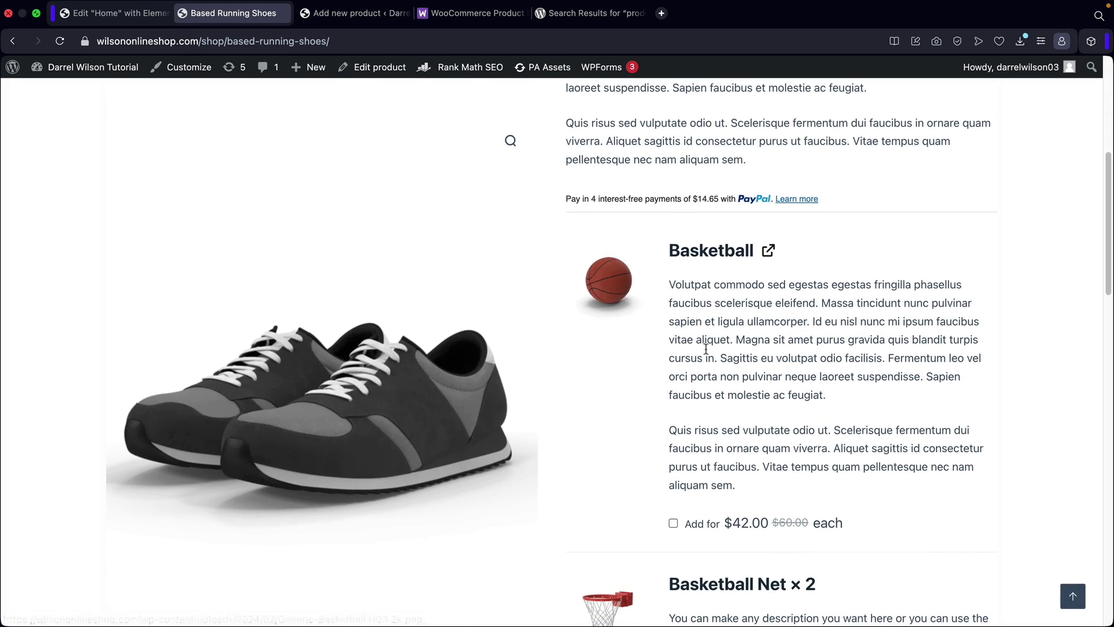
pyautogui.click(372, 12)
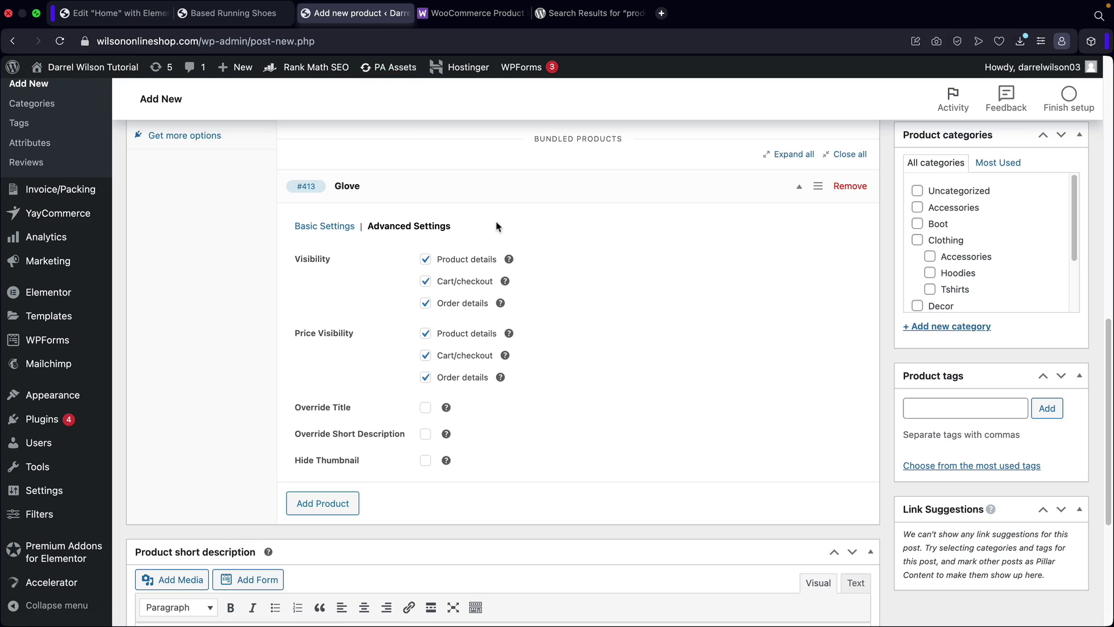
# Turn the Glove's visibility for product details, cart/checkout and order details off and back on.
pyautogui.click(426, 260)
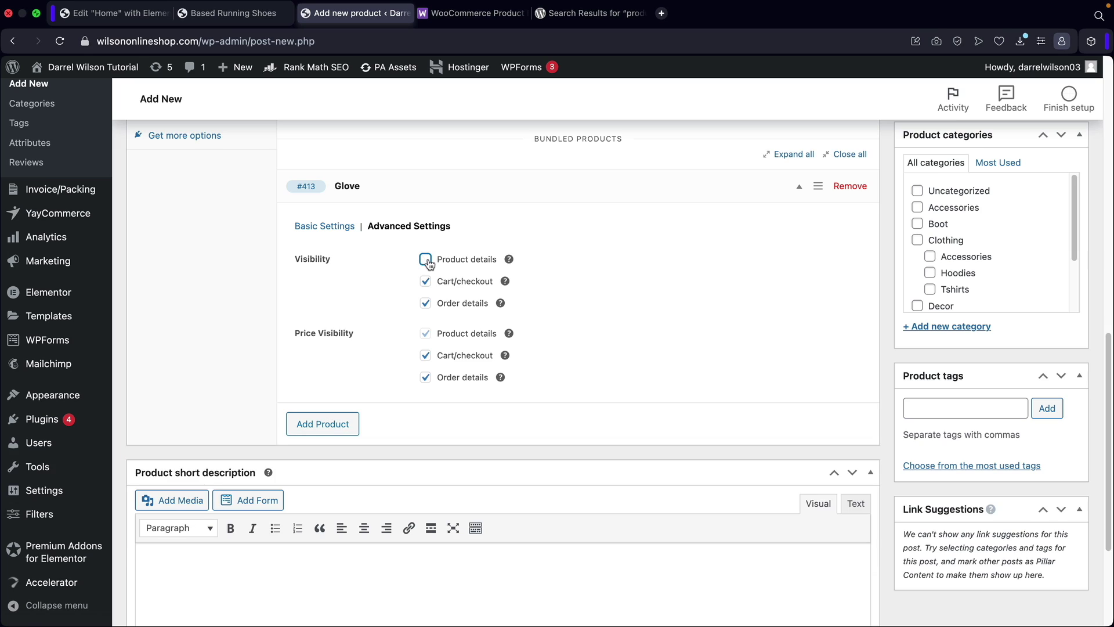
pyautogui.click(426, 281)
pyautogui.click(427, 304)
pyautogui.click(427, 303)
pyautogui.click(425, 282)
pyautogui.click(426, 259)
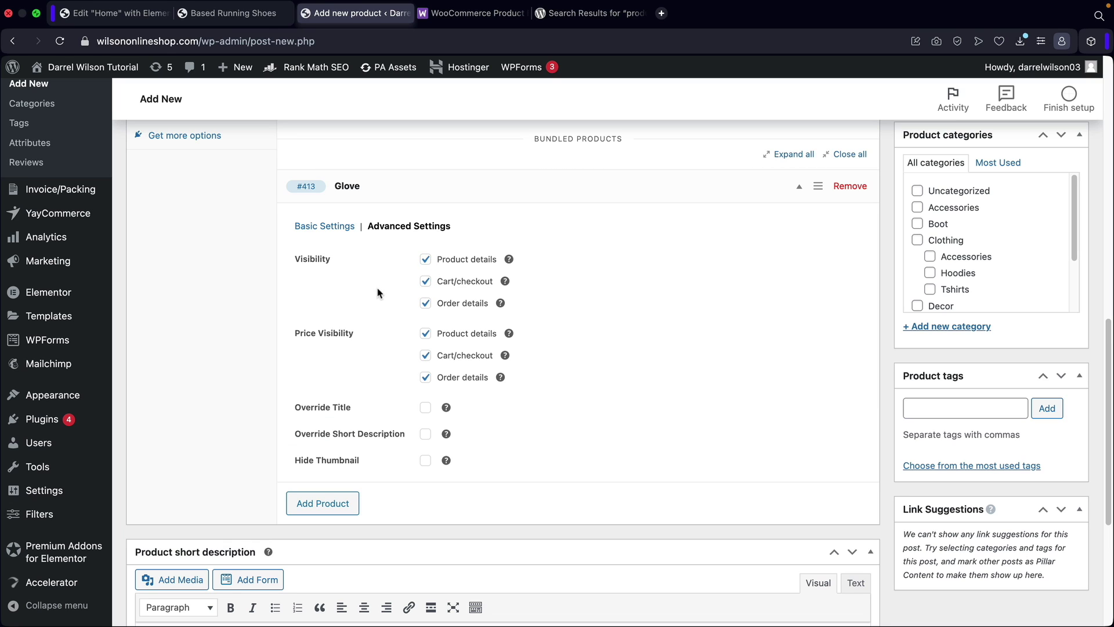
# Turn the Glove's price visibility options off and back on.
pyautogui.doubleClick(348, 334)
pyautogui.click(348, 334)
pyautogui.click(426, 335)
pyautogui.click(427, 357)
pyautogui.click(426, 378)
pyautogui.click(425, 355)
pyautogui.click(425, 333)
# Examine how the bundled Basketball and Basketball Net prices are presented on the Based Running Shoes page.
pyautogui.click(232, 13)
pyautogui.scroll(-3, 702, 392)
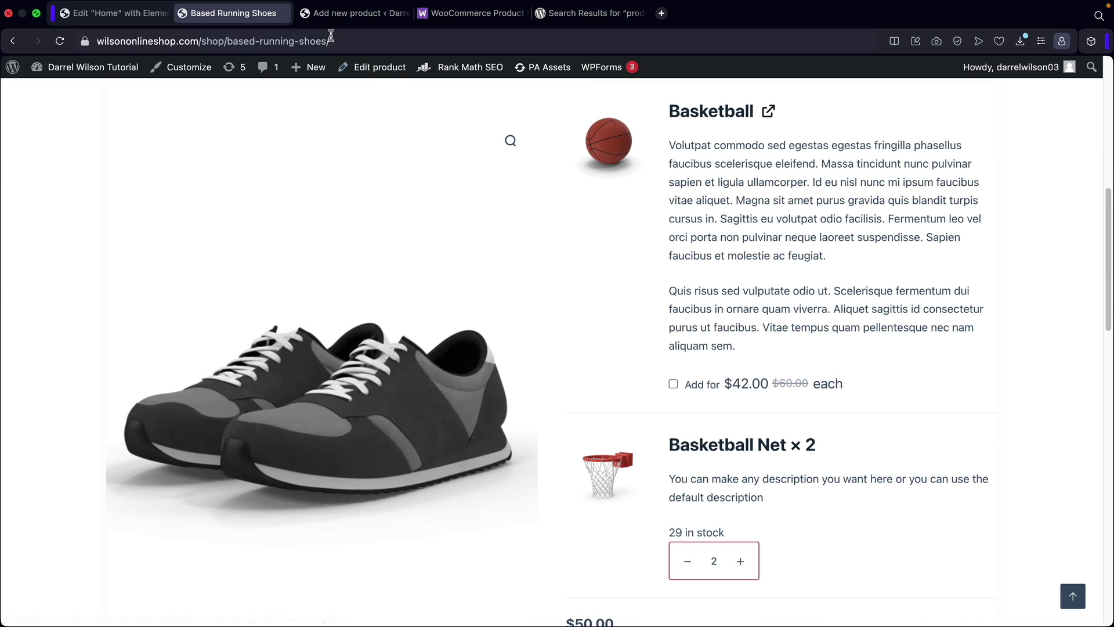
pyautogui.click(357, 12)
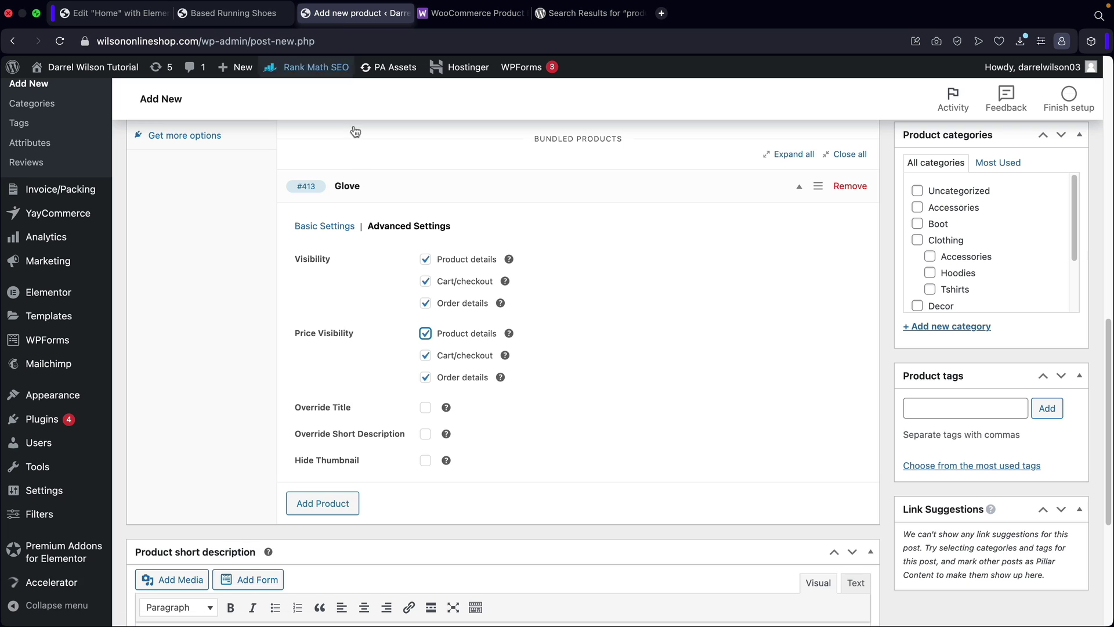
# Try the Glove's title override, comparing it with the Basketball title on the Based Running Shoes page.
pyautogui.click(426, 408)
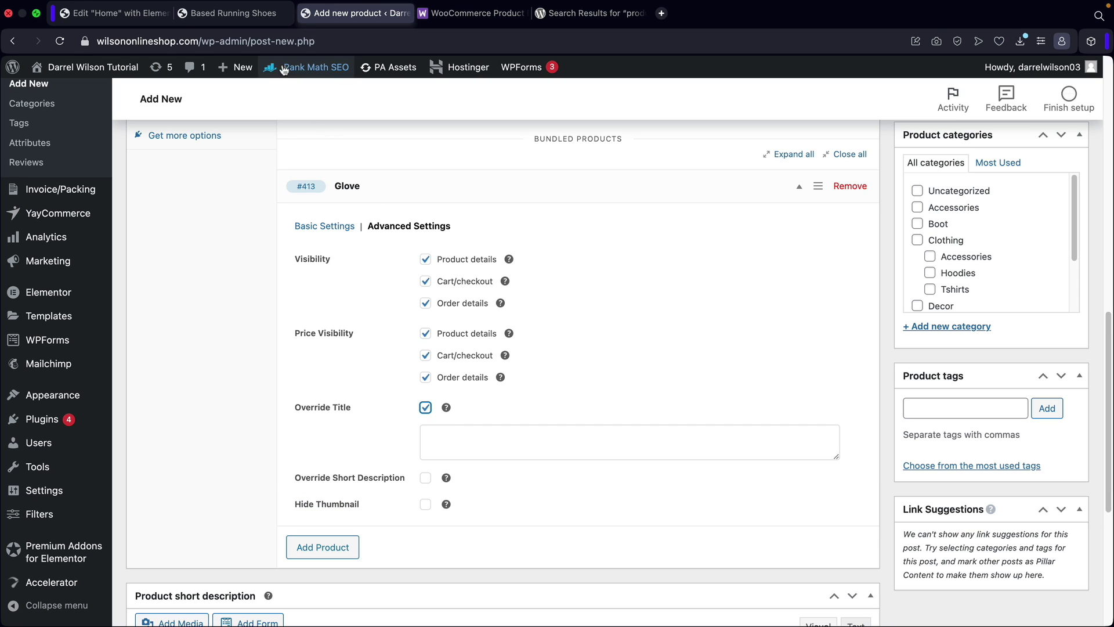
pyautogui.click(255, 17)
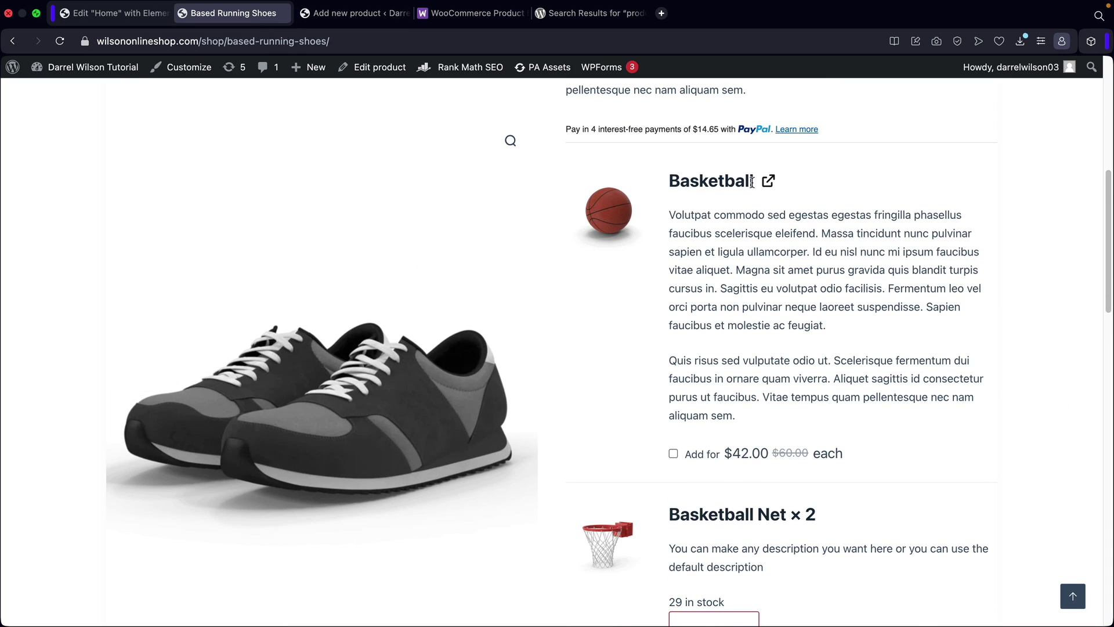
pyautogui.moveTo(751, 181); pyautogui.dragTo(670, 181)
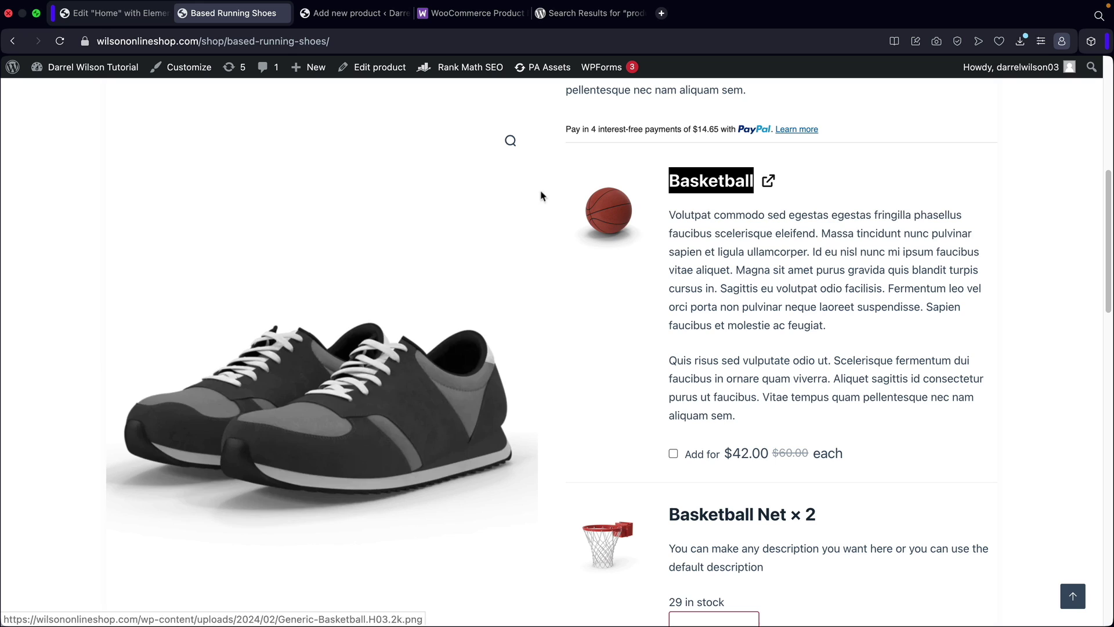
pyautogui.click(361, 18)
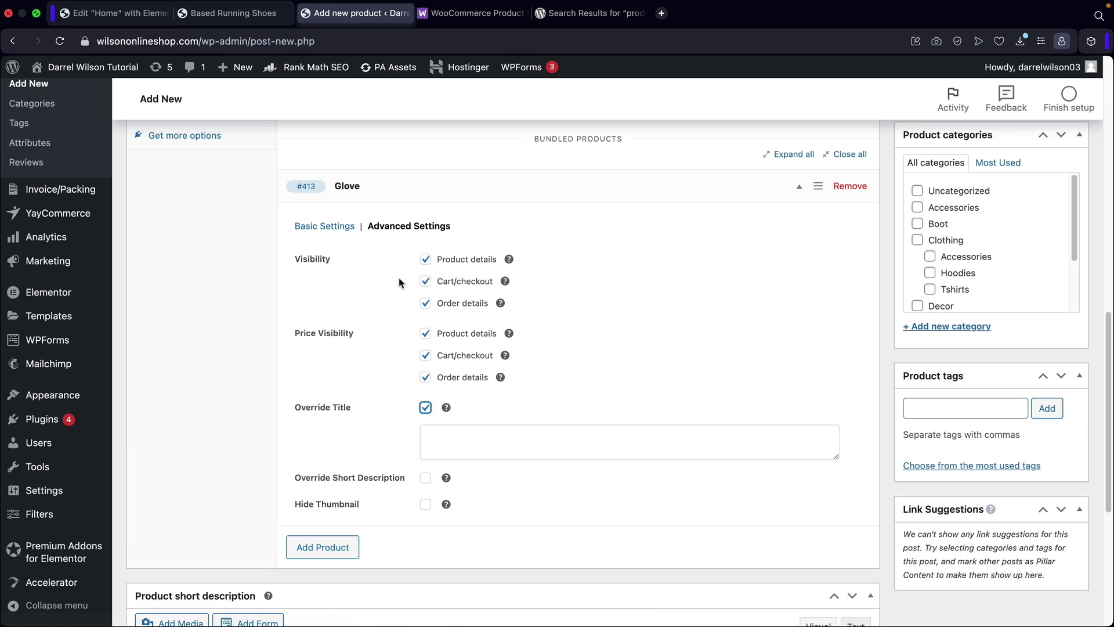
pyautogui.click(426, 407)
# Enable the Glove's short description override and examine the Basketball and Basketball Net descriptions on the Based Running Shoes page.
pyautogui.click(427, 435)
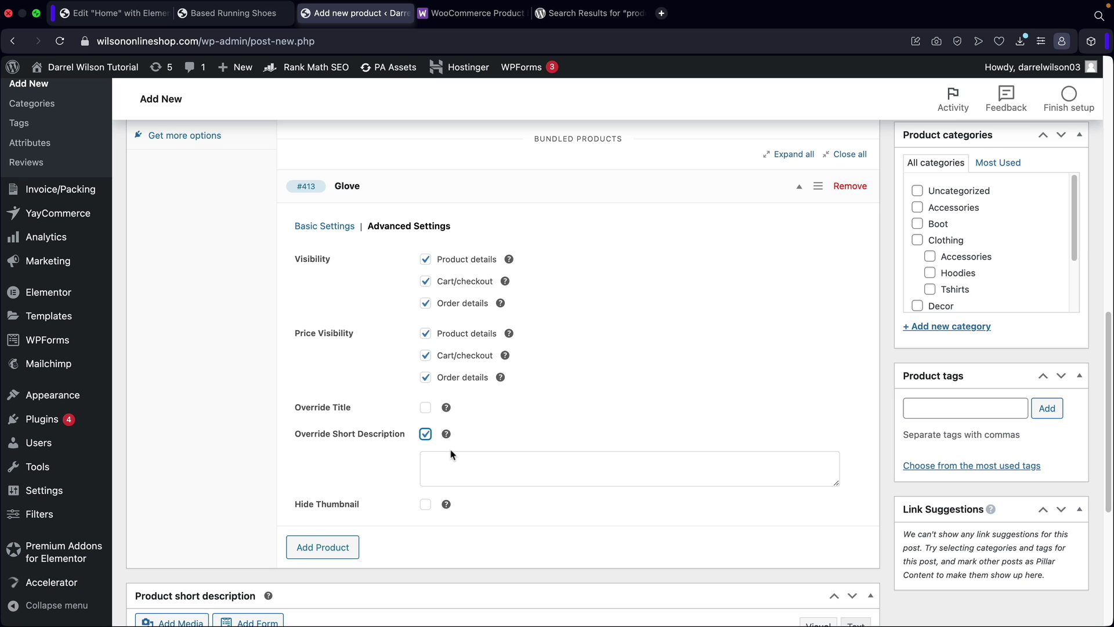
pyautogui.click(251, 14)
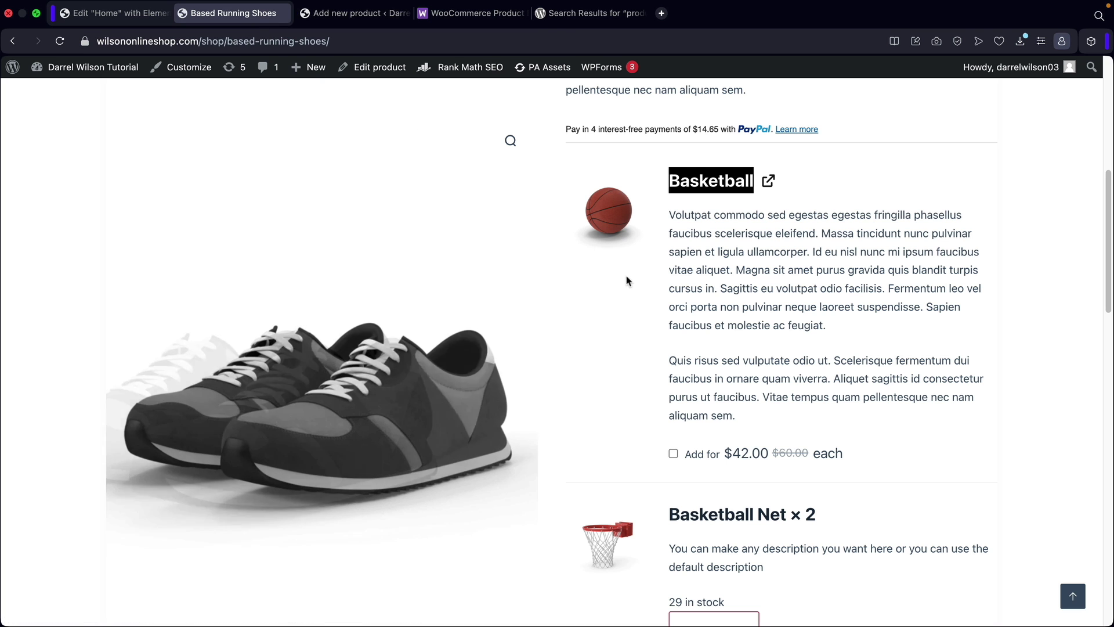
pyautogui.scroll(5, 626, 281)
pyautogui.moveTo(796, 558); pyautogui.dragTo(670, 498)
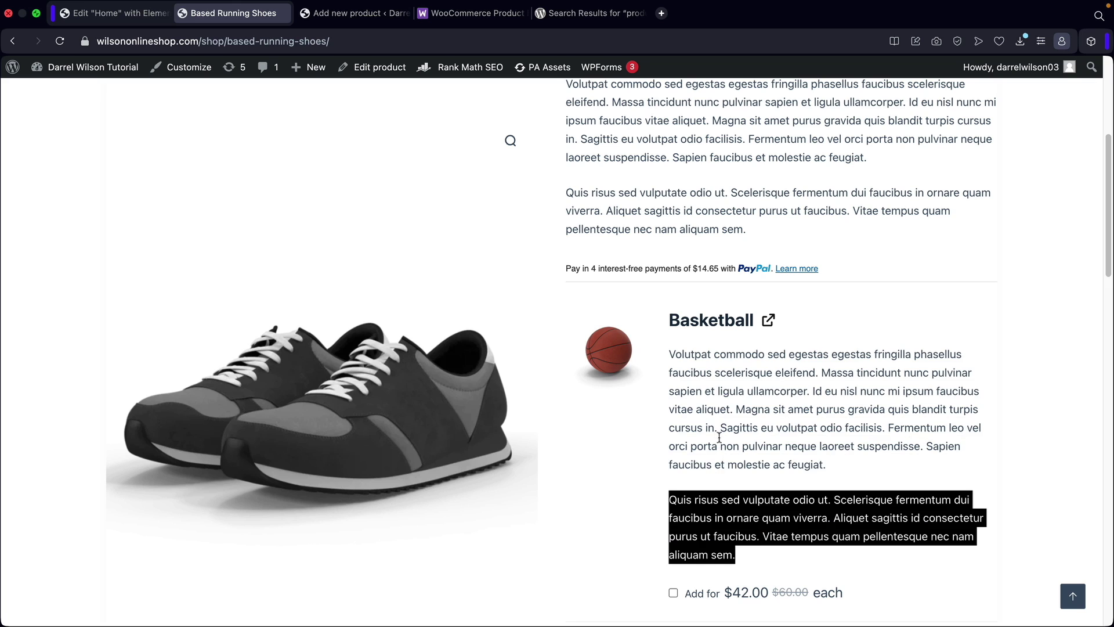
pyautogui.moveTo(719, 436); pyautogui.dragTo(670, 374)
pyautogui.scroll(-10, 721, 360)
pyautogui.scroll(4, 740, 373)
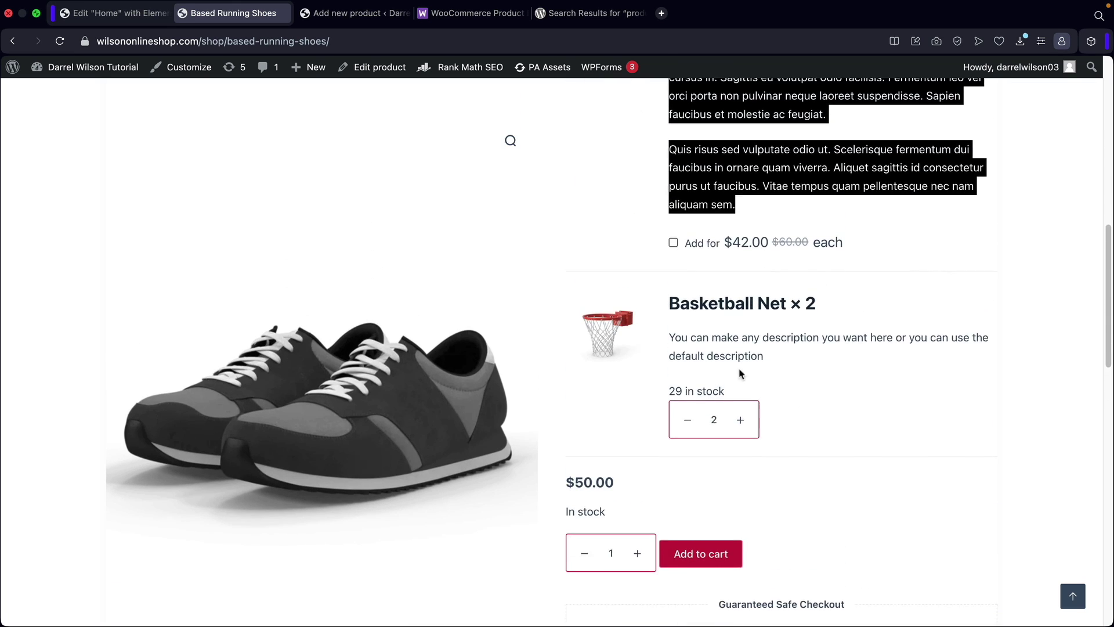
pyautogui.scroll(8, 796, 390)
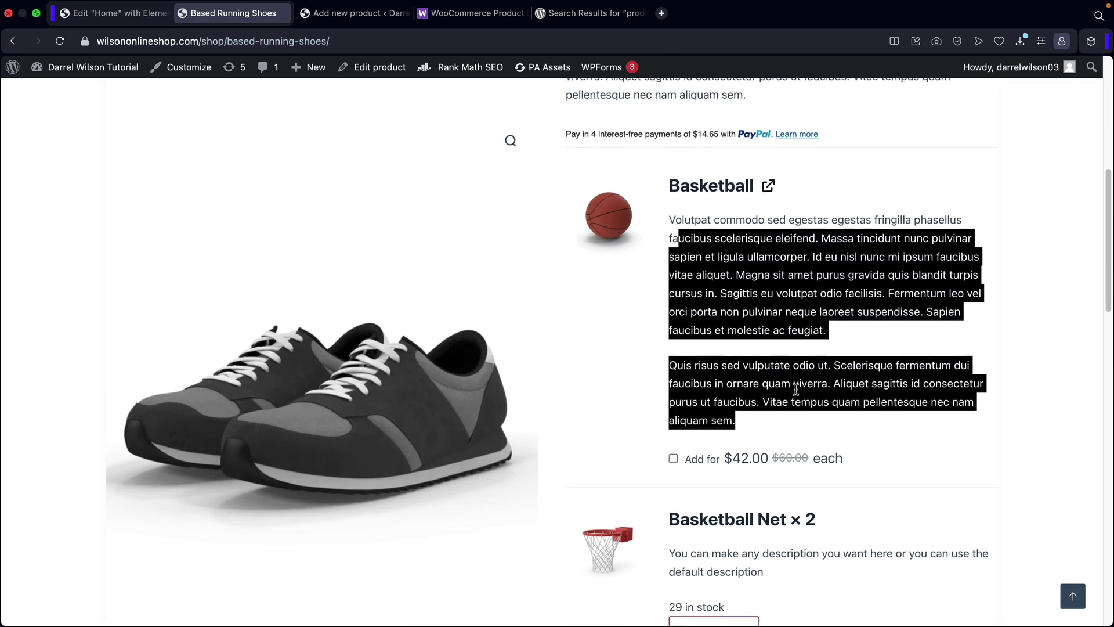
pyautogui.click(798, 389)
pyautogui.scroll(-4, 793, 504)
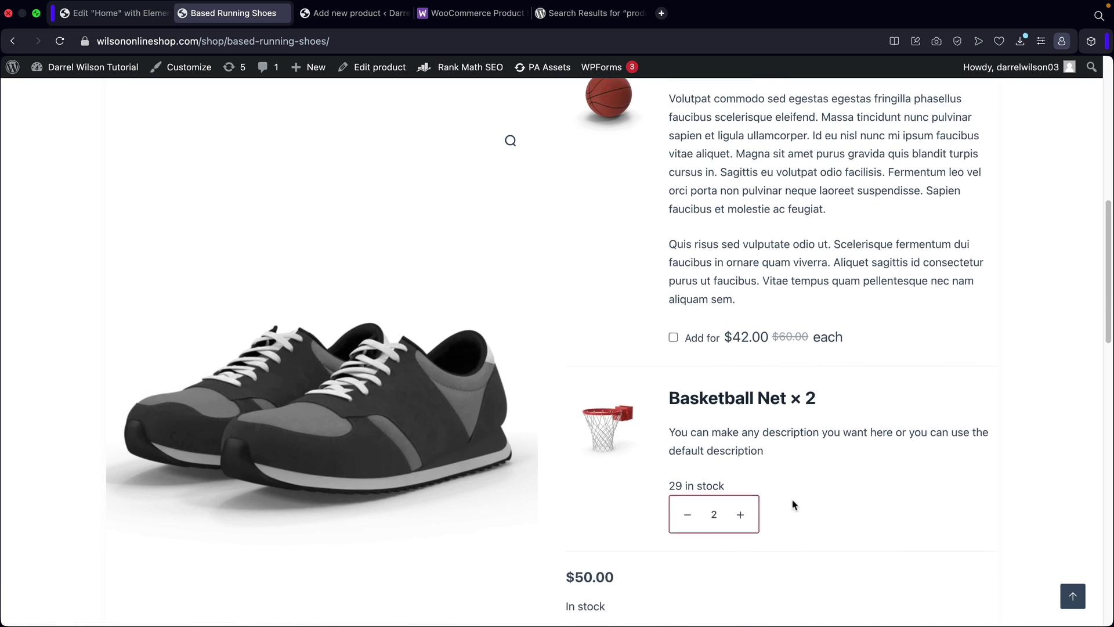
pyautogui.moveTo(765, 442); pyautogui.dragTo(673, 420)
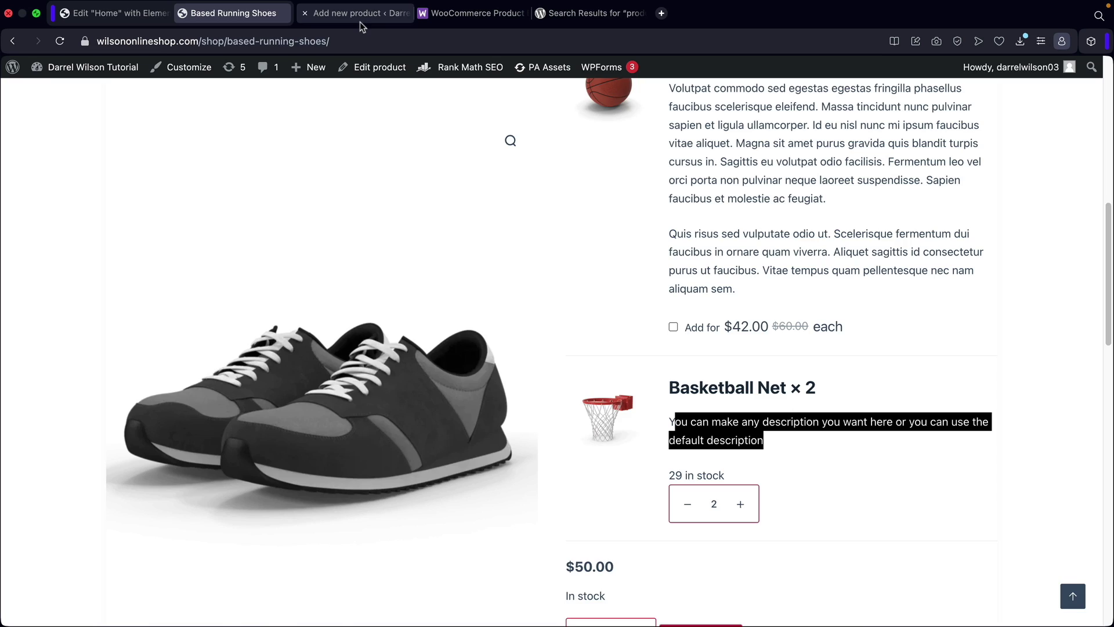
# Check the Basketball Net's thumbnail on the Based Running Shoes page and turn off the Glove's short description override.
pyautogui.click(360, 19)
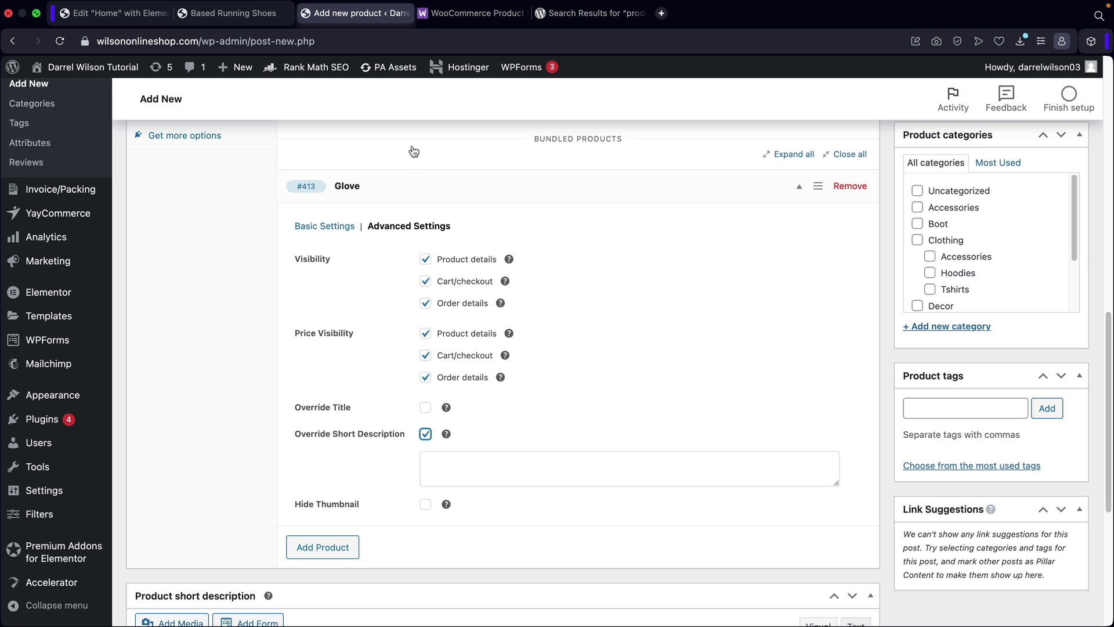
pyautogui.click(200, 12)
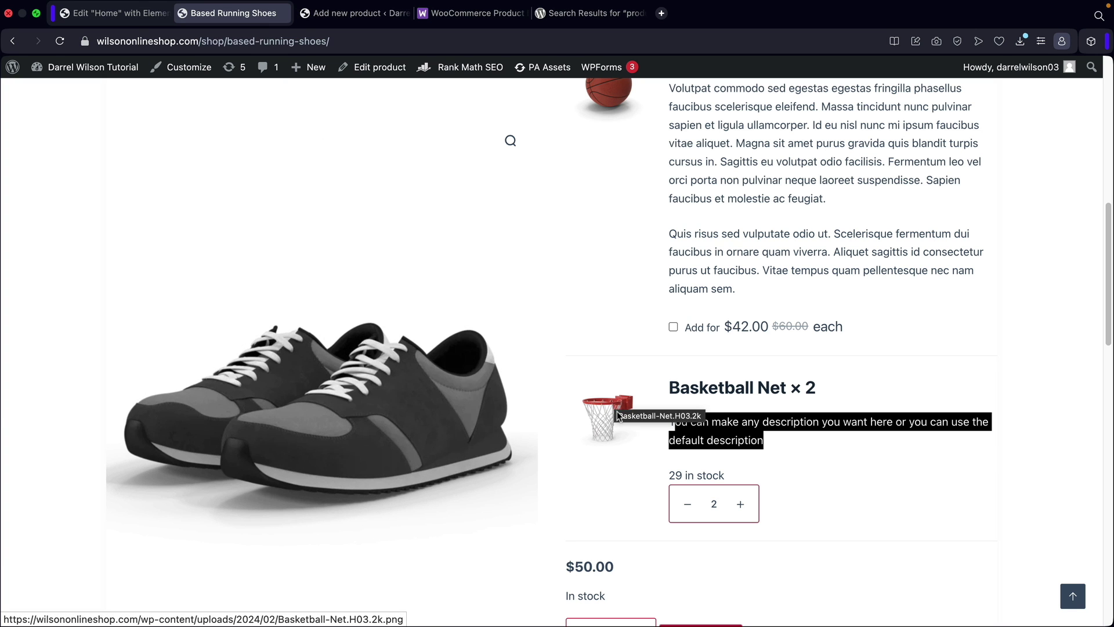
pyautogui.click(343, 16)
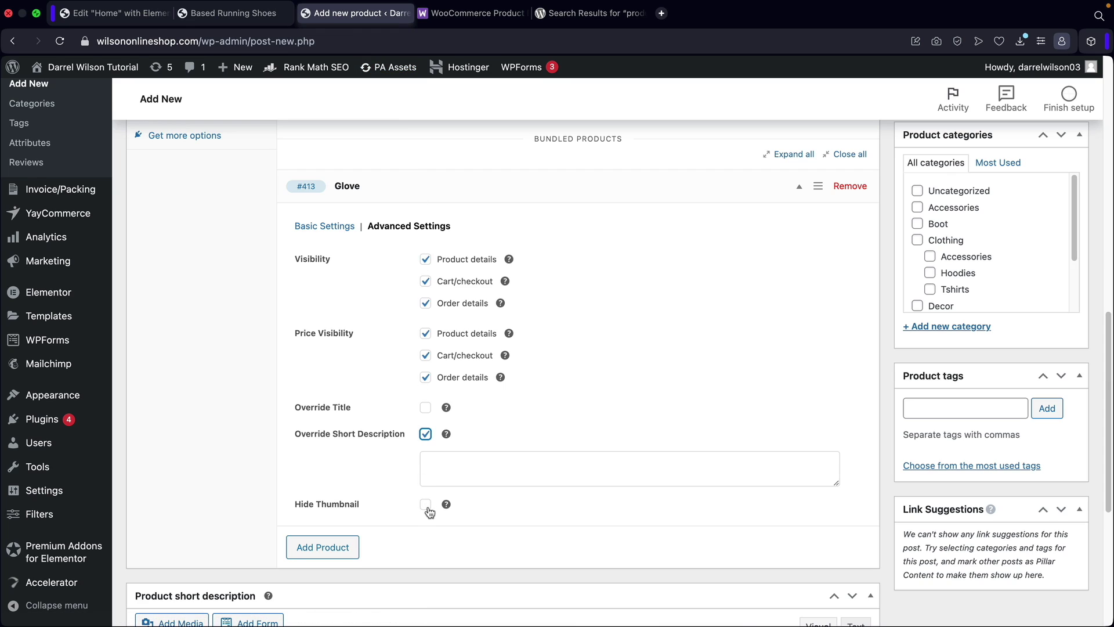
pyautogui.press('space')
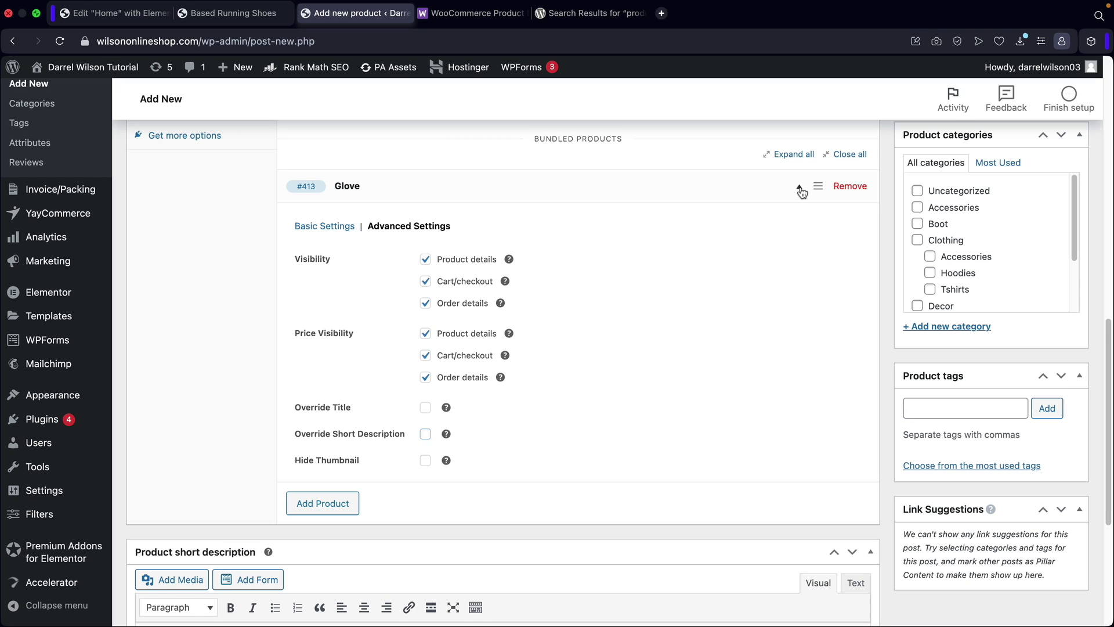
pyautogui.click(800, 188)
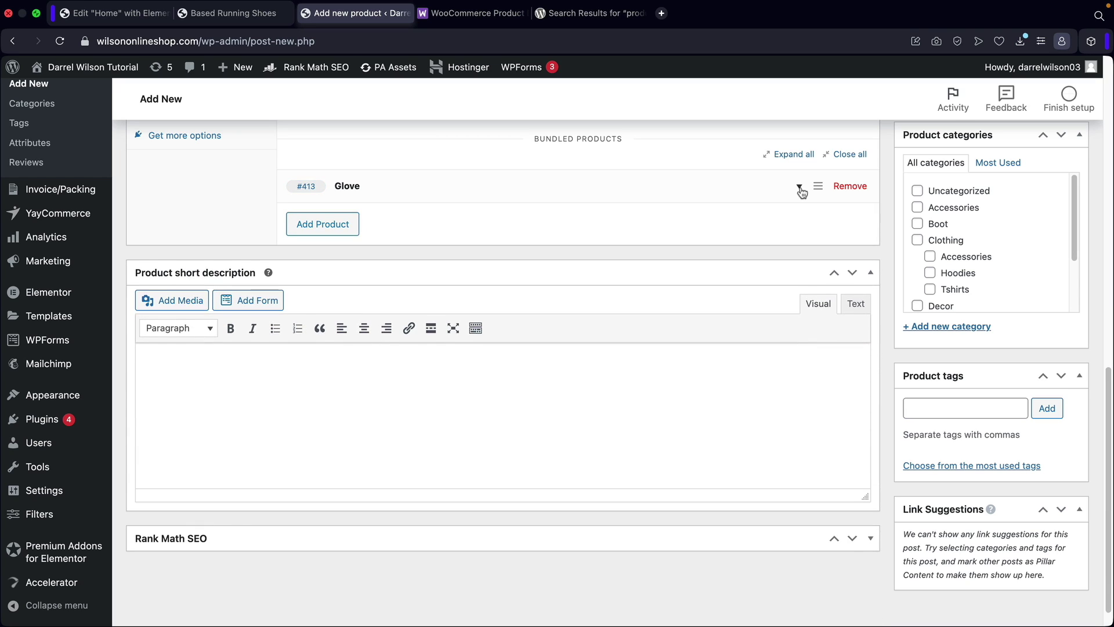
# Search for "basketball" and add Basketball Net (#669) to the bundled products.
pyautogui.click(320, 227)
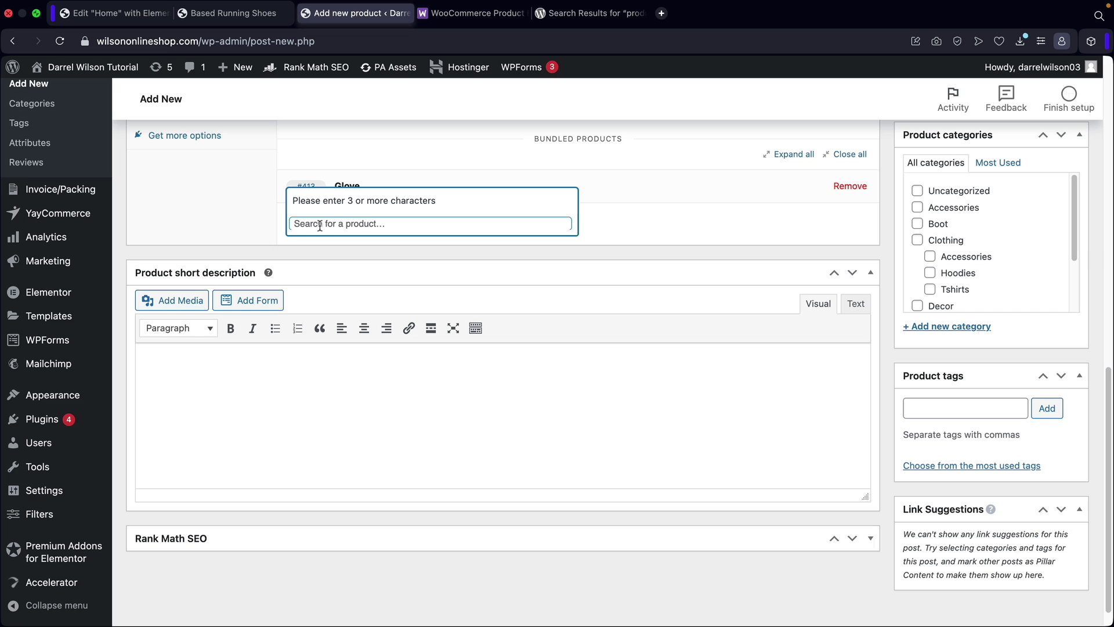
pyautogui.write('baske')
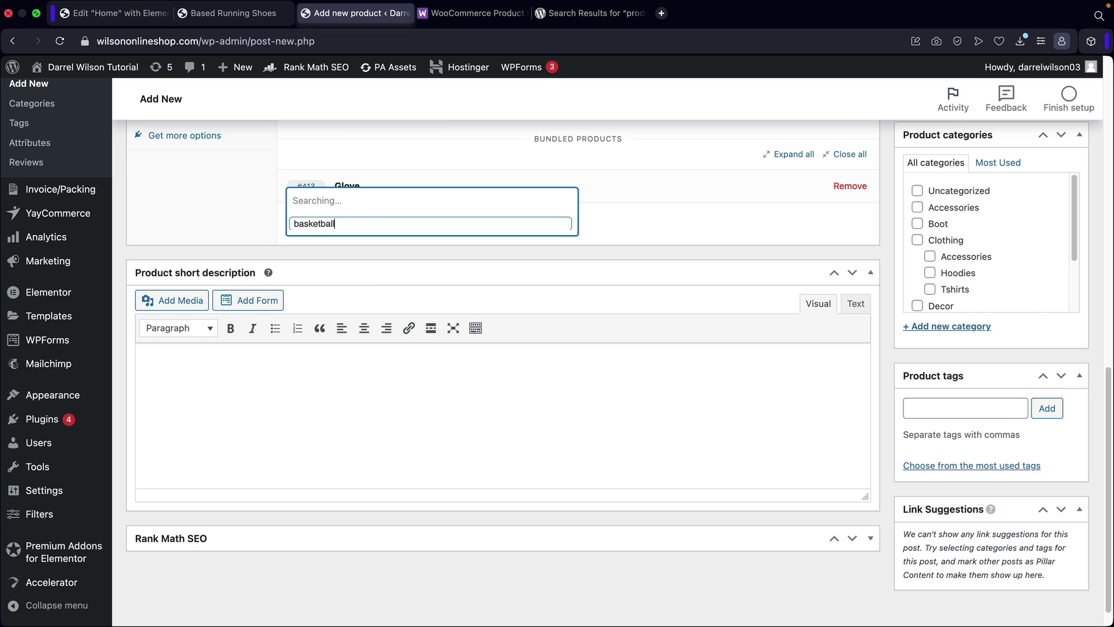
pyautogui.write('tball')
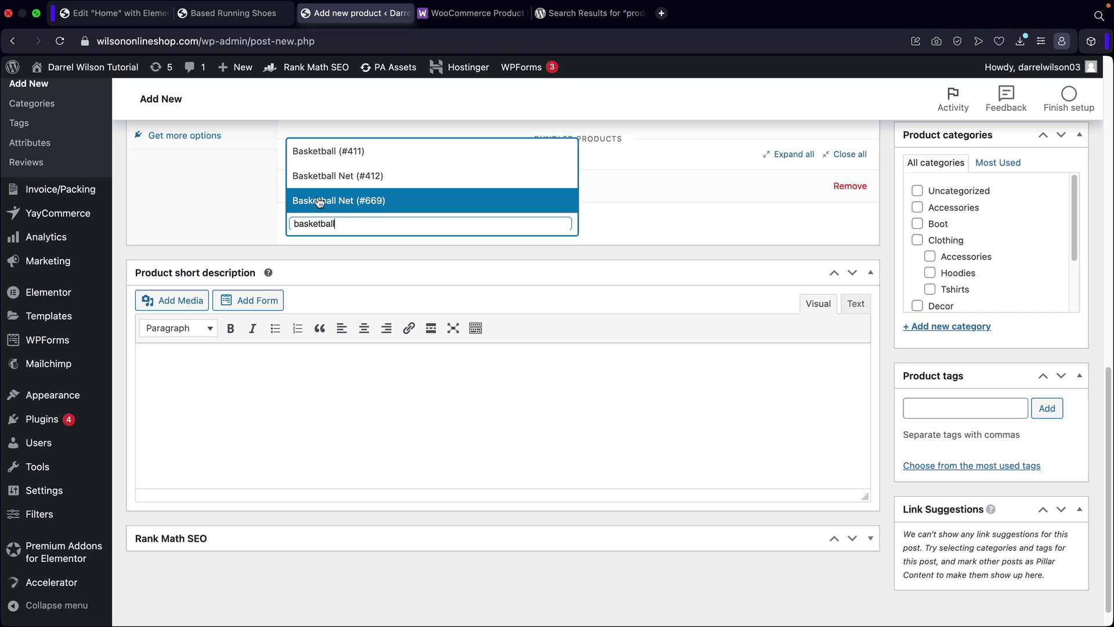
pyautogui.click(331, 183)
# Override the Basketball Net's short description with "this is my new description!" and collapse its settings.
pyautogui.scroll(2, 458, 323)
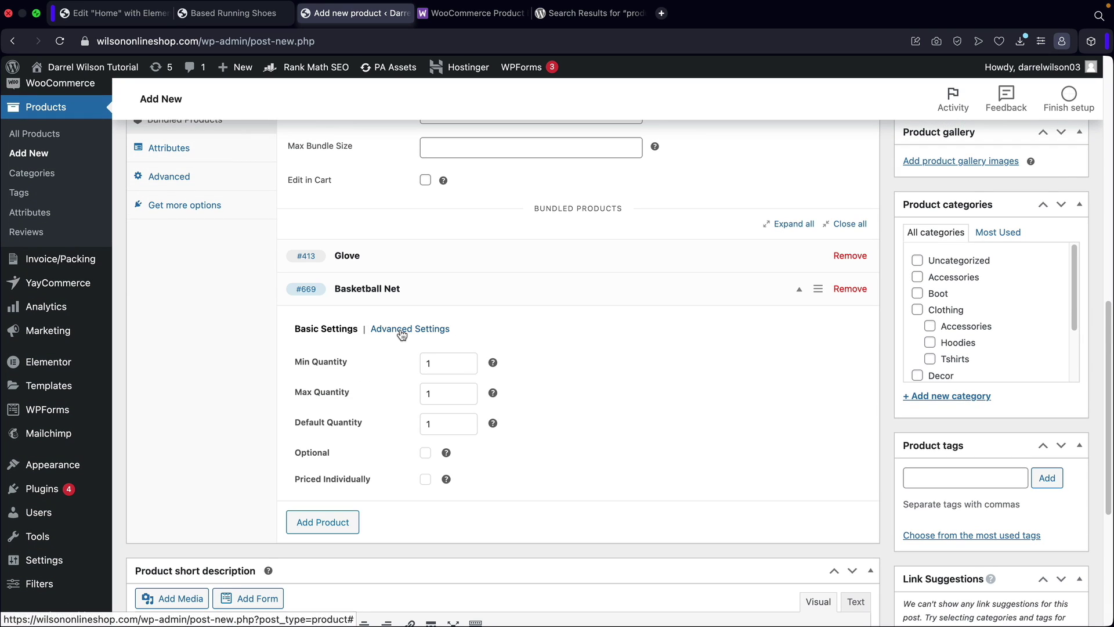
pyautogui.click(399, 329)
pyautogui.click(426, 462)
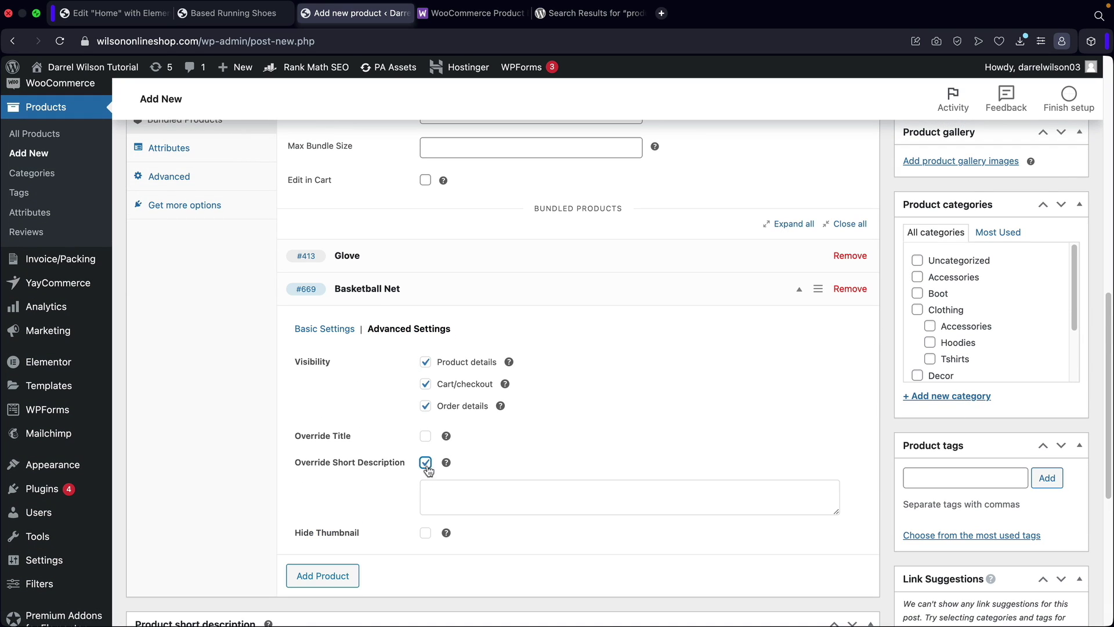
pyautogui.click(504, 489)
pyautogui.scroll(-2, 508, 473)
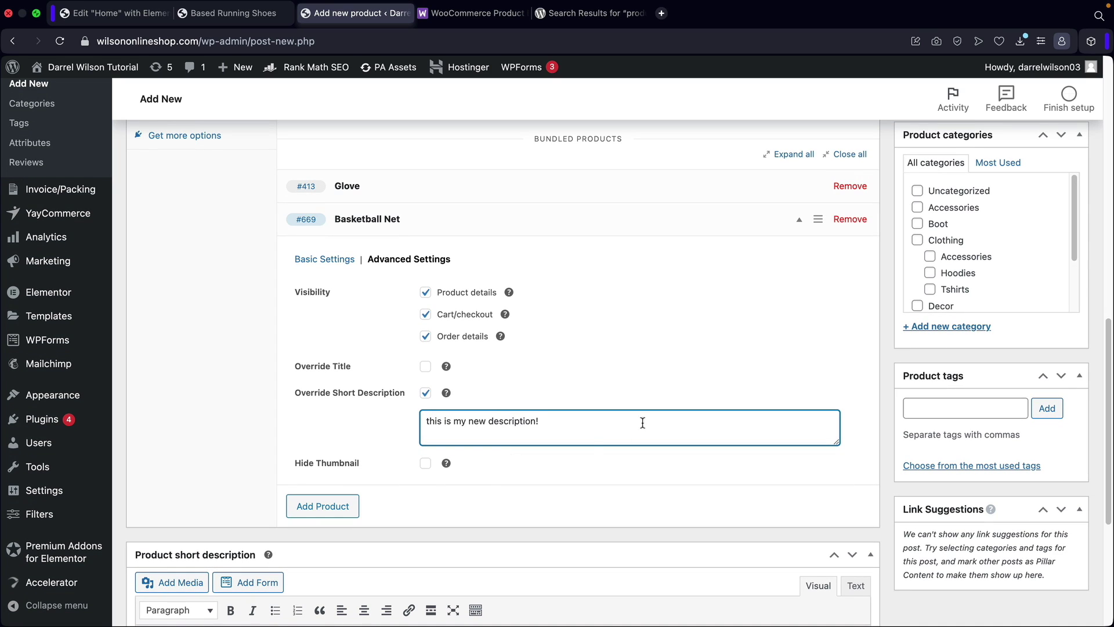
pyautogui.click(799, 219)
# Set the bundle's layout to Tabular and publish the Sports Package product.
pyautogui.scroll(3, 458, 359)
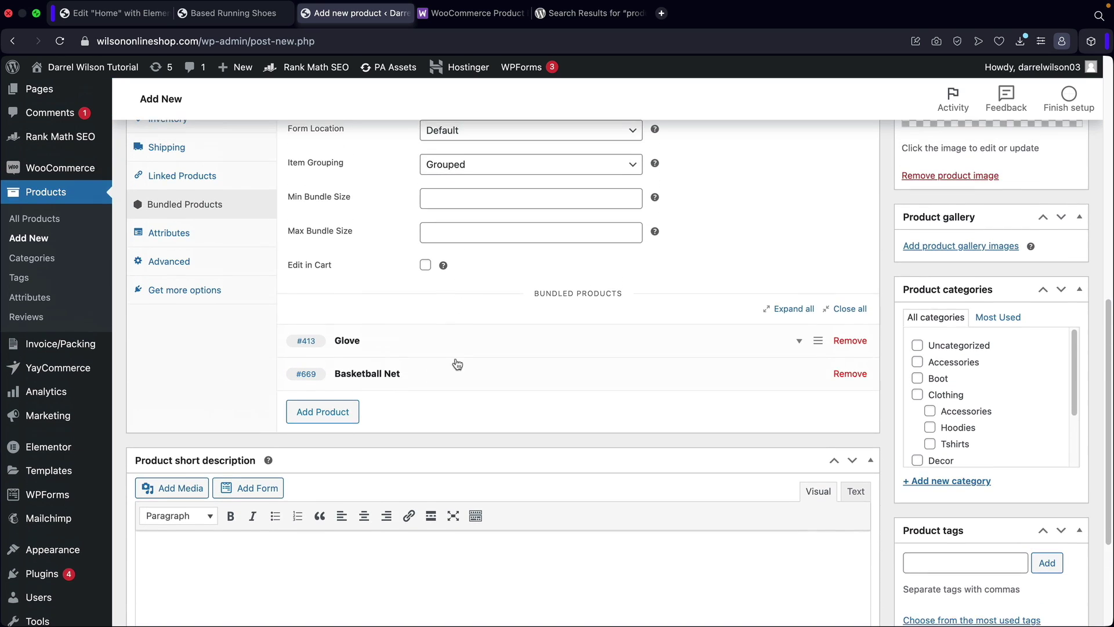
pyautogui.scroll(15, 450, 365)
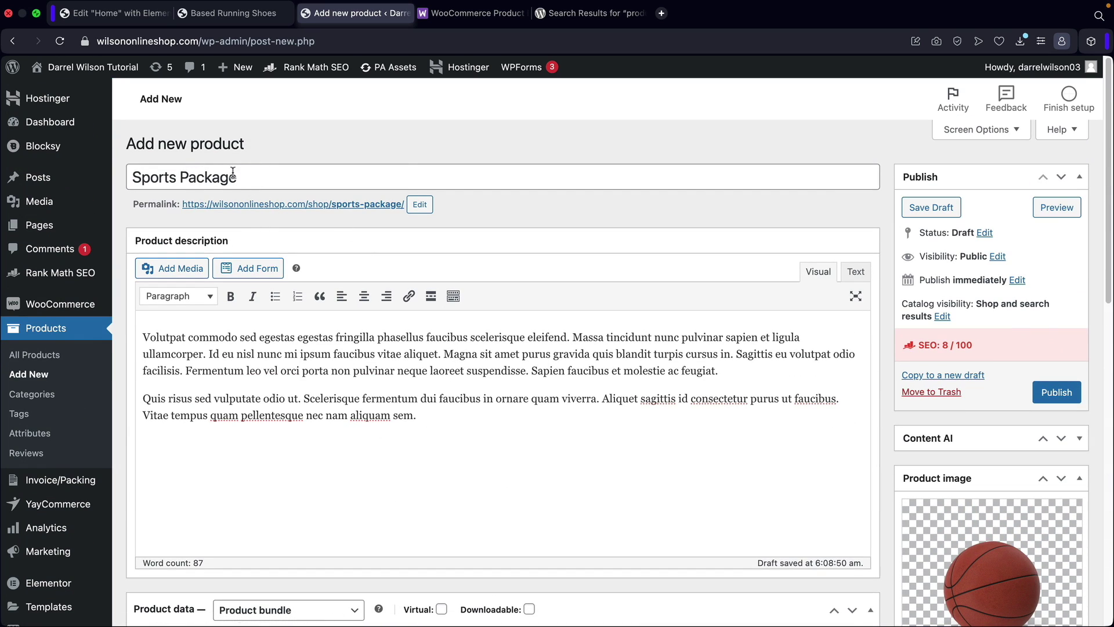
pyautogui.scroll(-7, 537, 183)
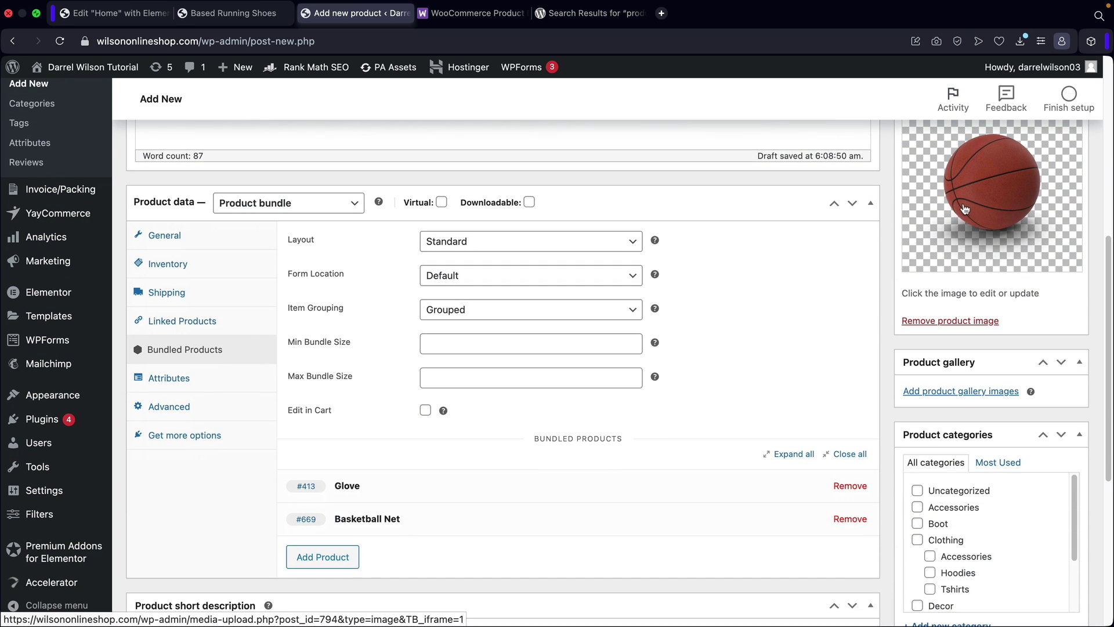
pyautogui.scroll(-6, 811, 210)
pyautogui.scroll(3, 447, 218)
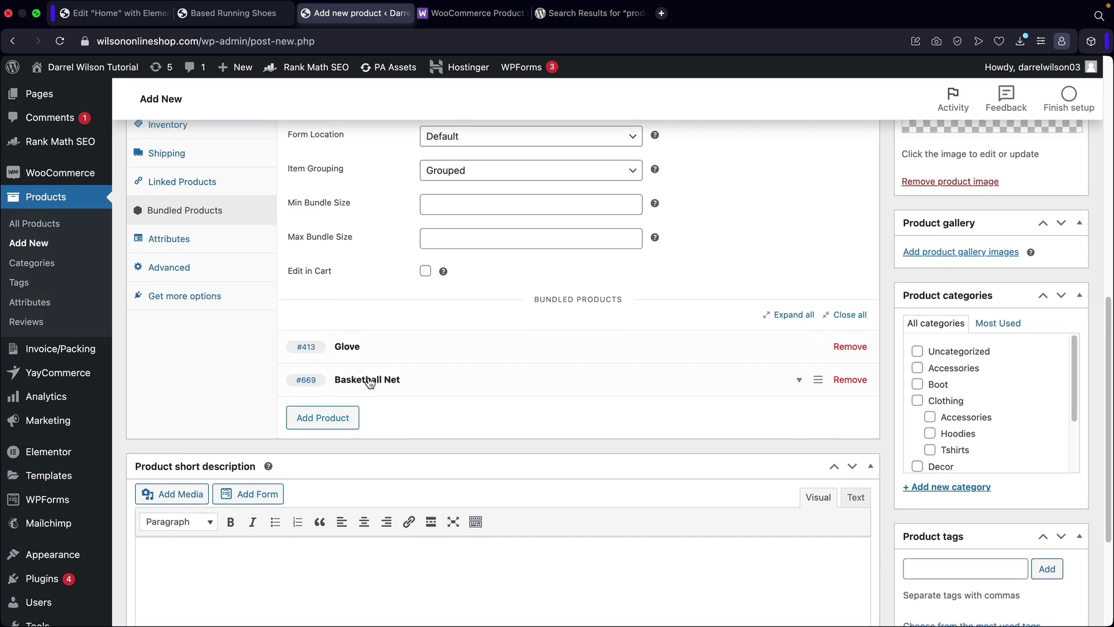
pyautogui.scroll(3, 406, 325)
pyautogui.click(455, 267)
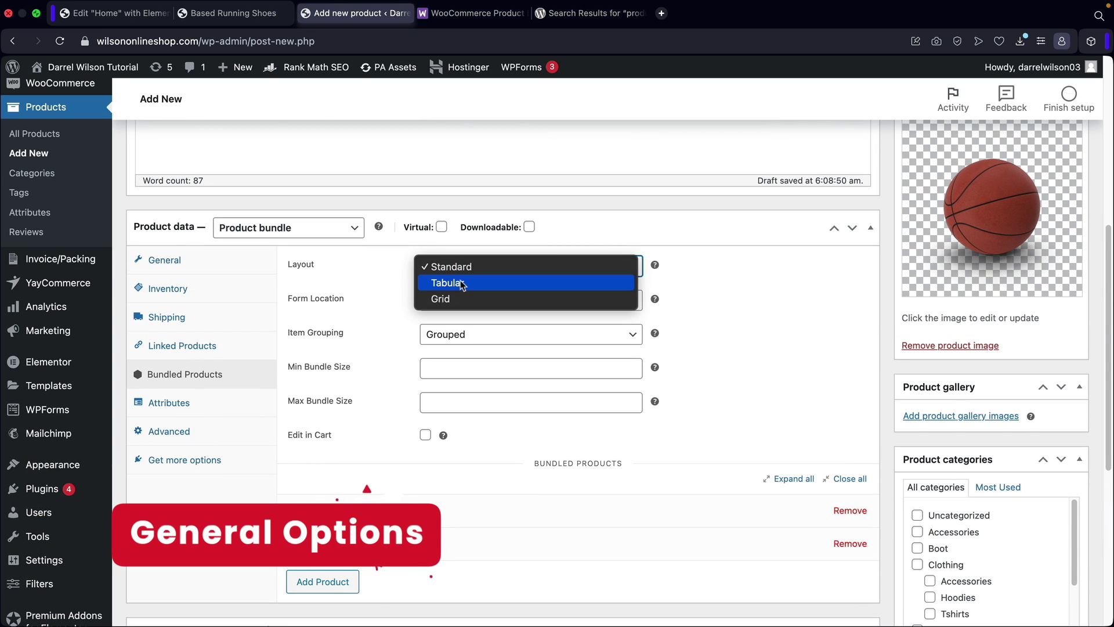
pyautogui.press('Escape')
pyautogui.press('Down')
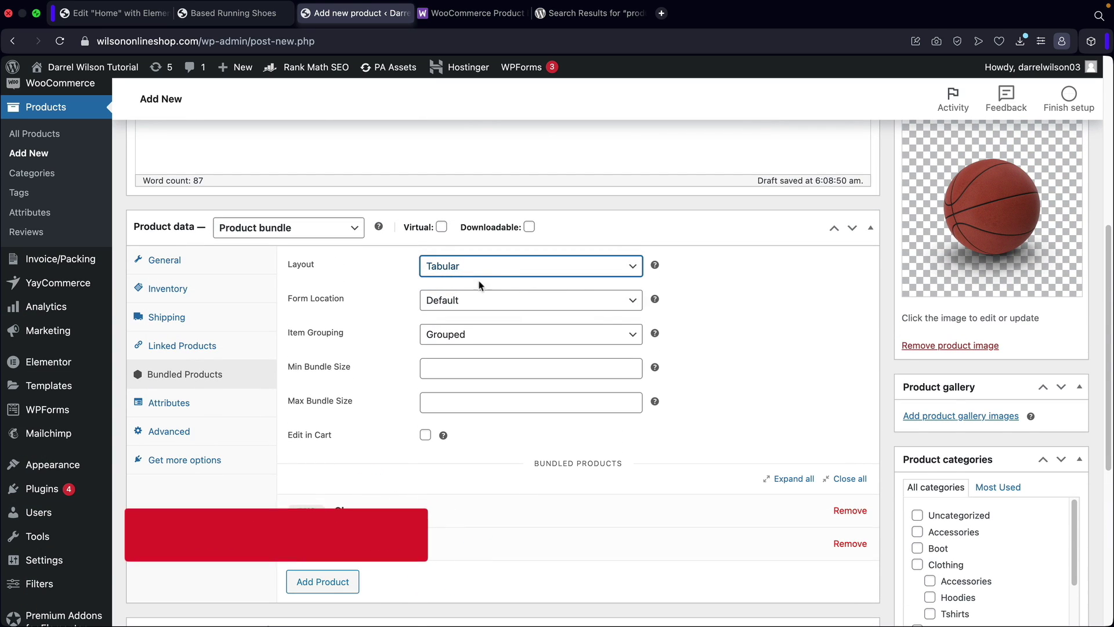
pyautogui.scroll(1, 897, 286)
pyautogui.scroll(2, 896, 286)
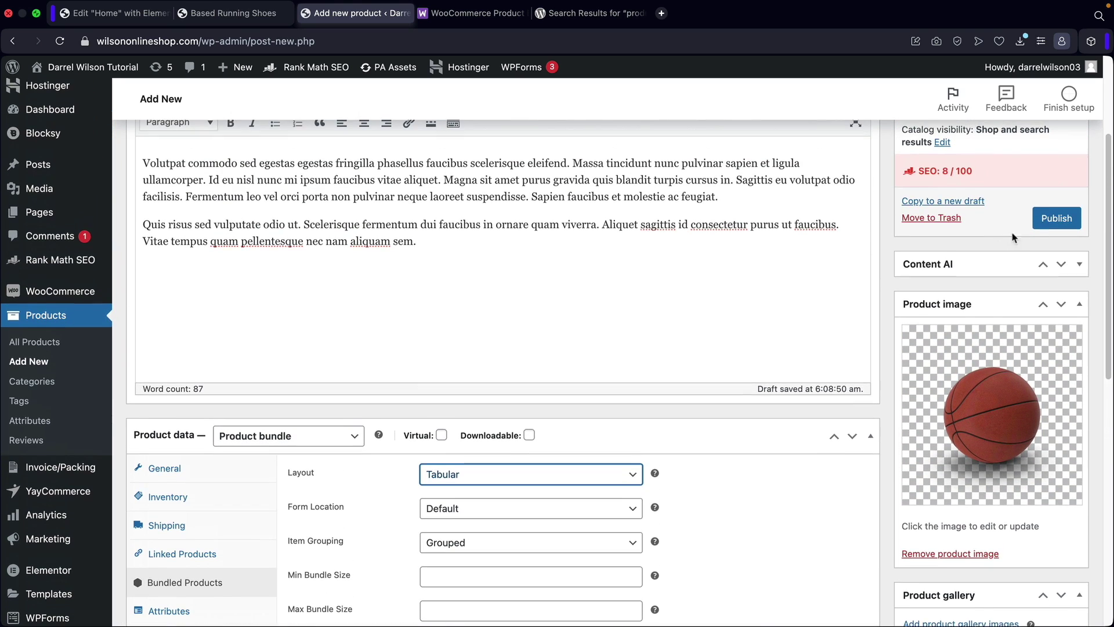
pyautogui.scroll(-2, 801, 400)
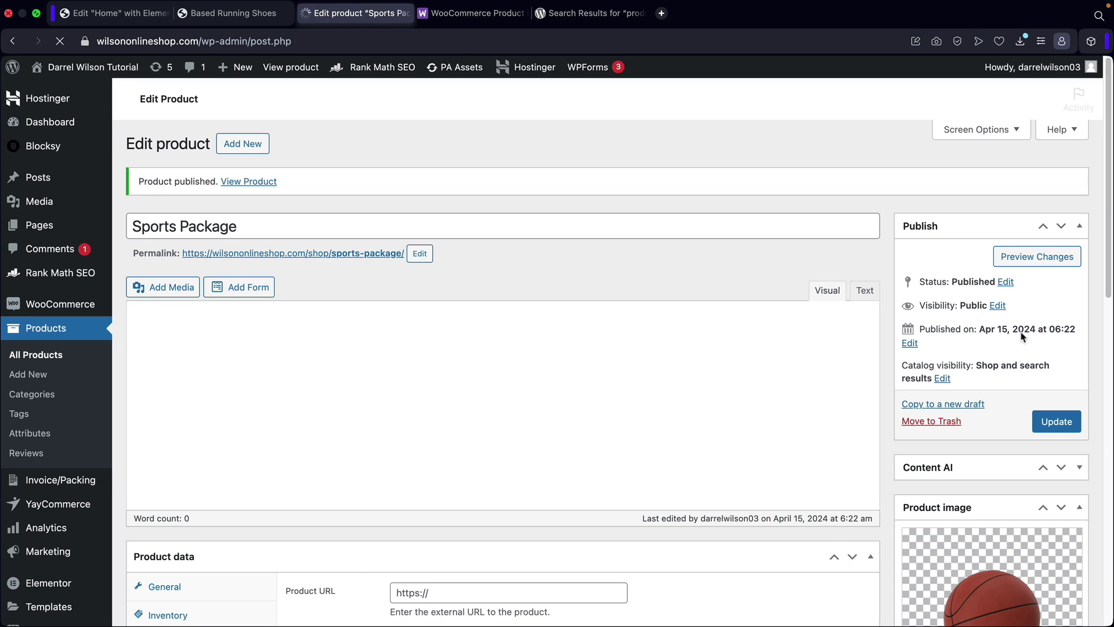
# Open the published Sports Package page and examine how the Tabular layout presents the Glove and Basketball Net.
pyautogui.click(298, 67)
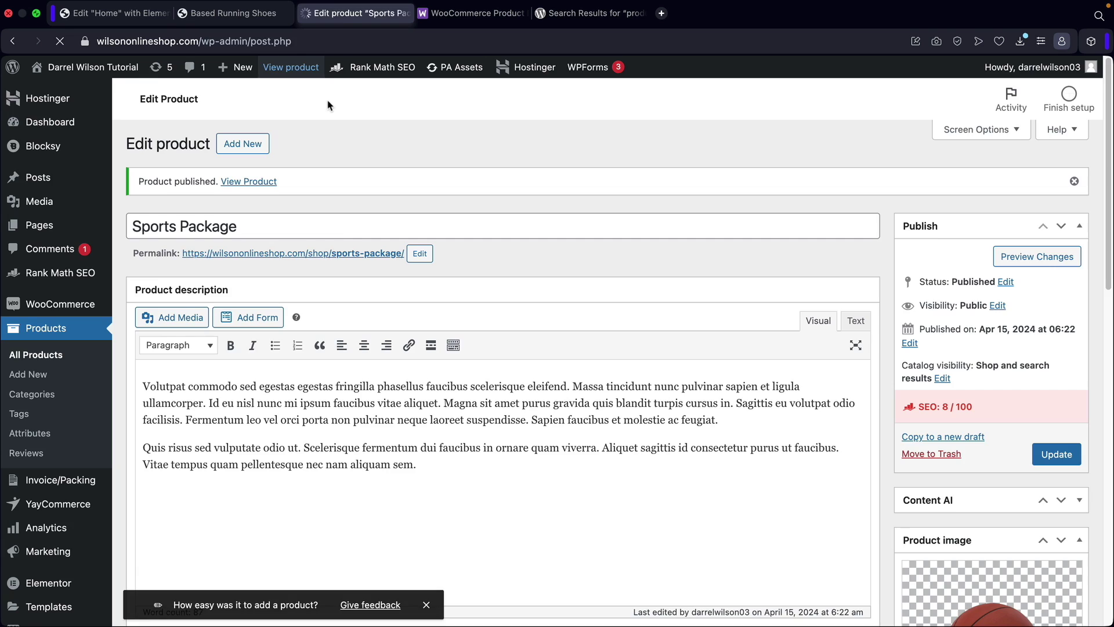
pyautogui.scroll(-5, 691, 263)
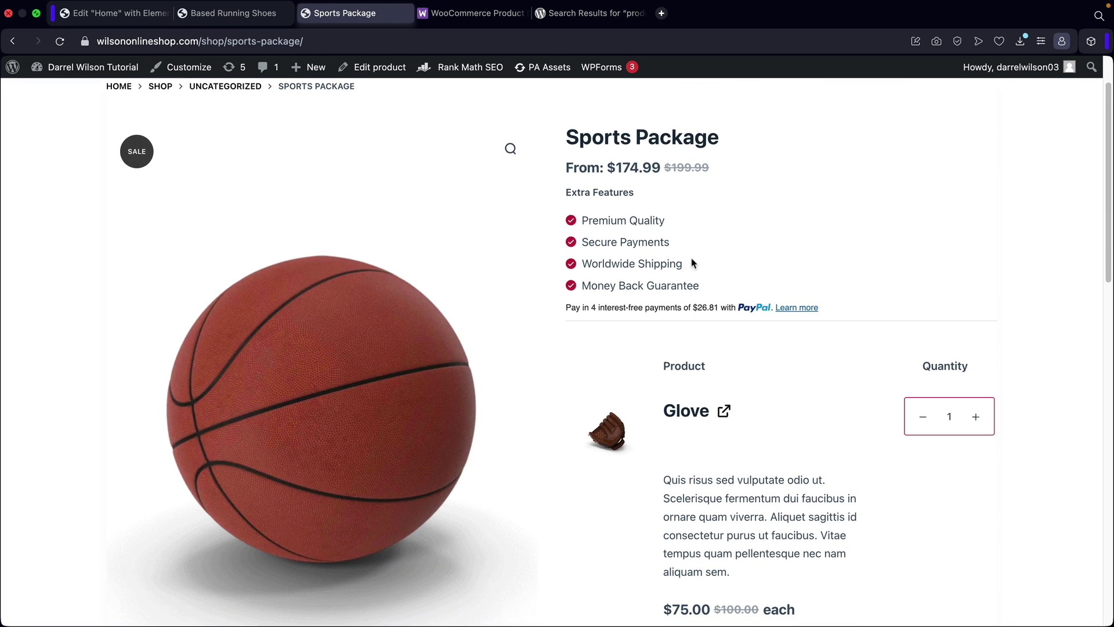
pyautogui.scroll(-10, 691, 263)
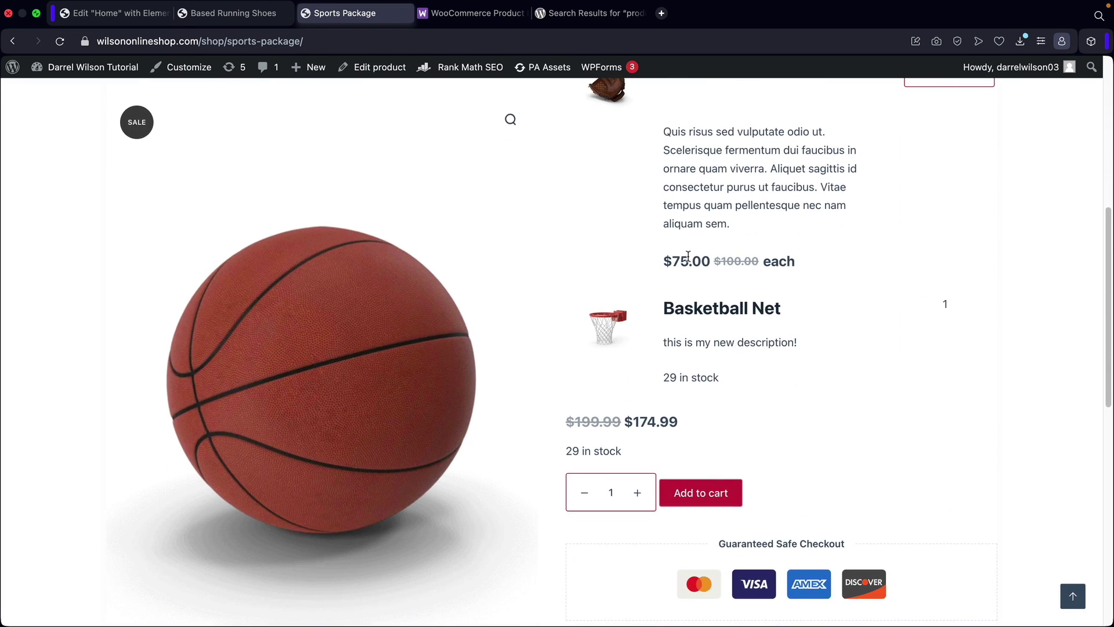
pyautogui.scroll(5, 689, 260)
pyautogui.scroll(5, 689, 261)
# Change the bundle's layout to Grid and examine the Glove and Basketball Net on the Sports Package page.
pyautogui.press('super+bracketleft')
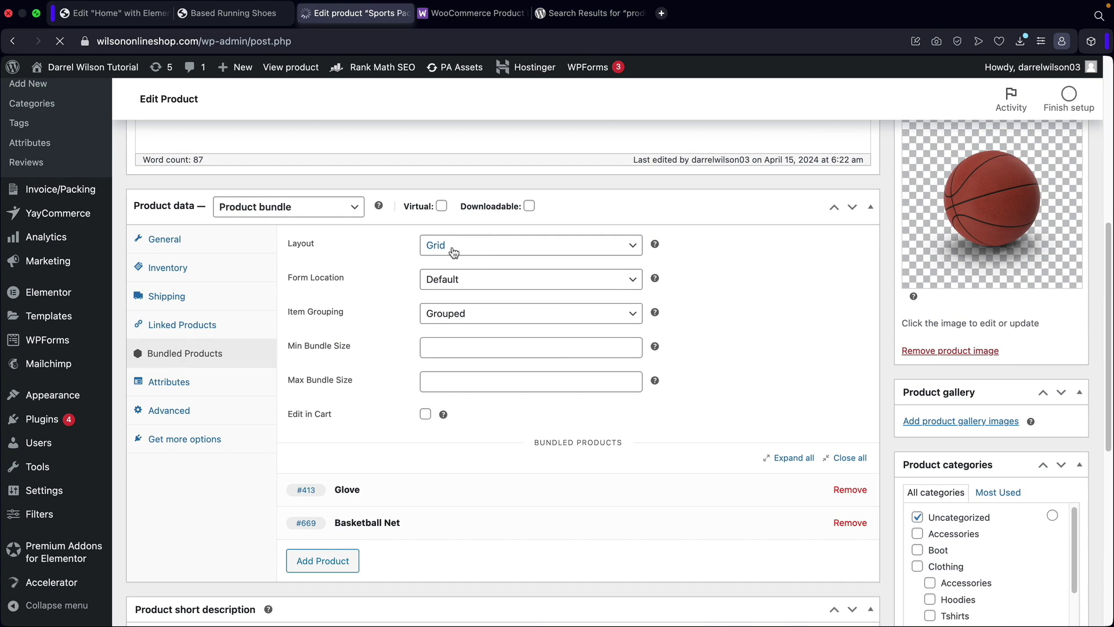
pyautogui.press('super+bracketright')
pyautogui.scroll(-8, 741, 257)
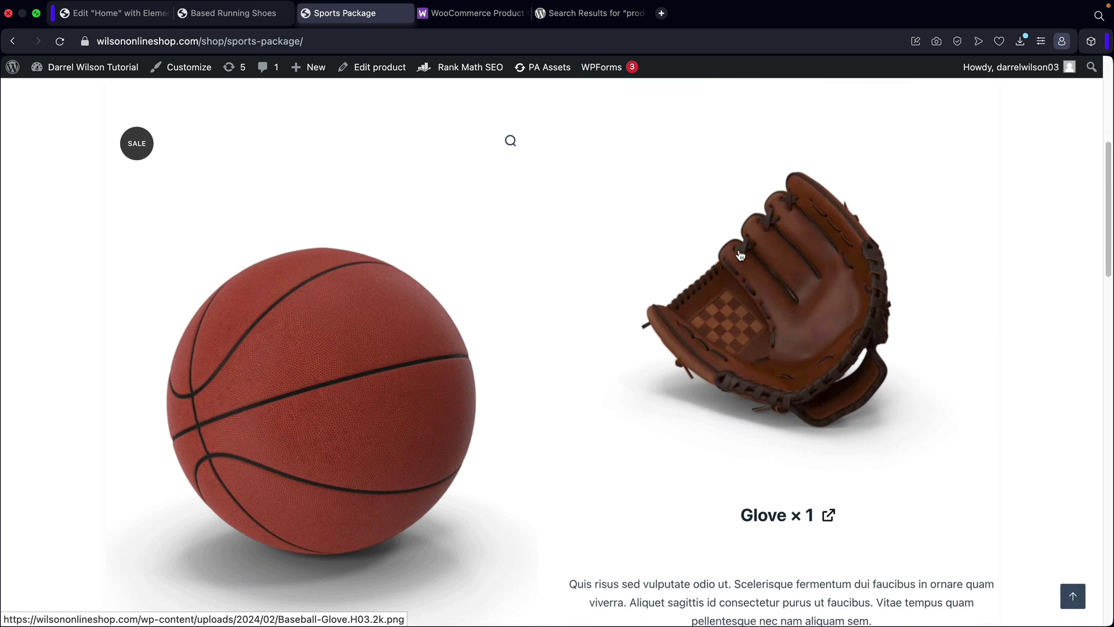
pyautogui.scroll(-7, 719, 321)
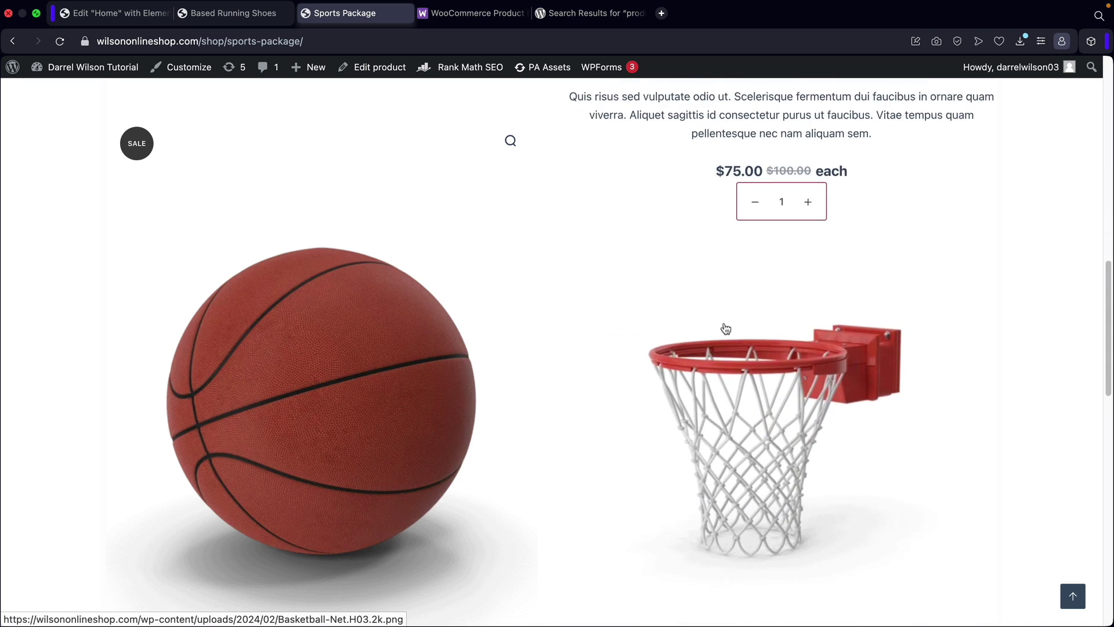
pyautogui.scroll(-2, 726, 328)
pyautogui.scroll(10, 726, 326)
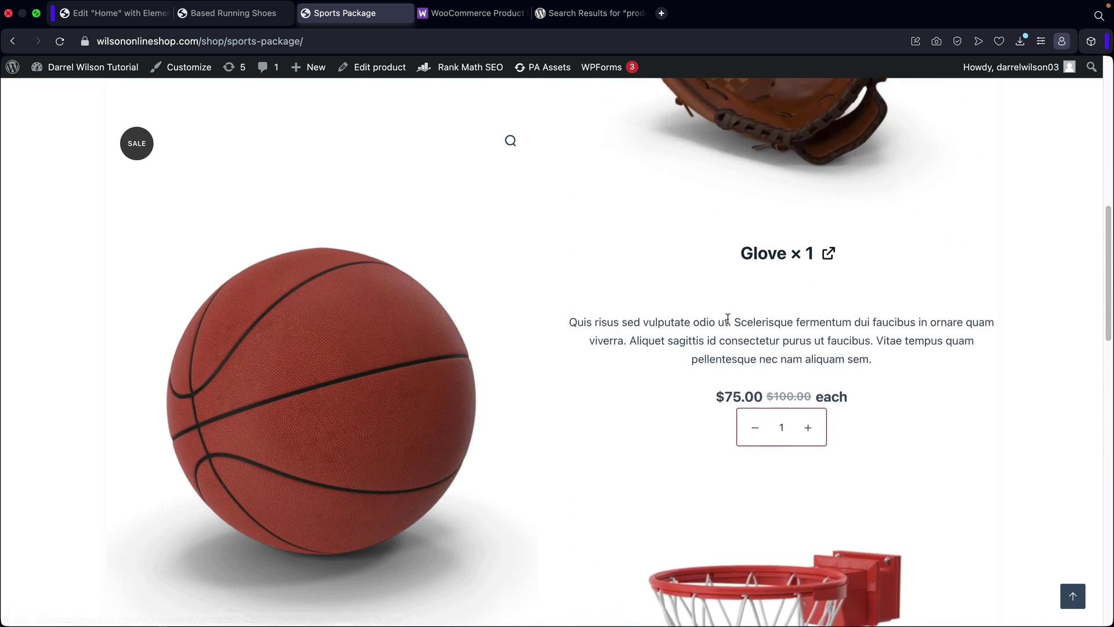
pyautogui.scroll(2, 729, 324)
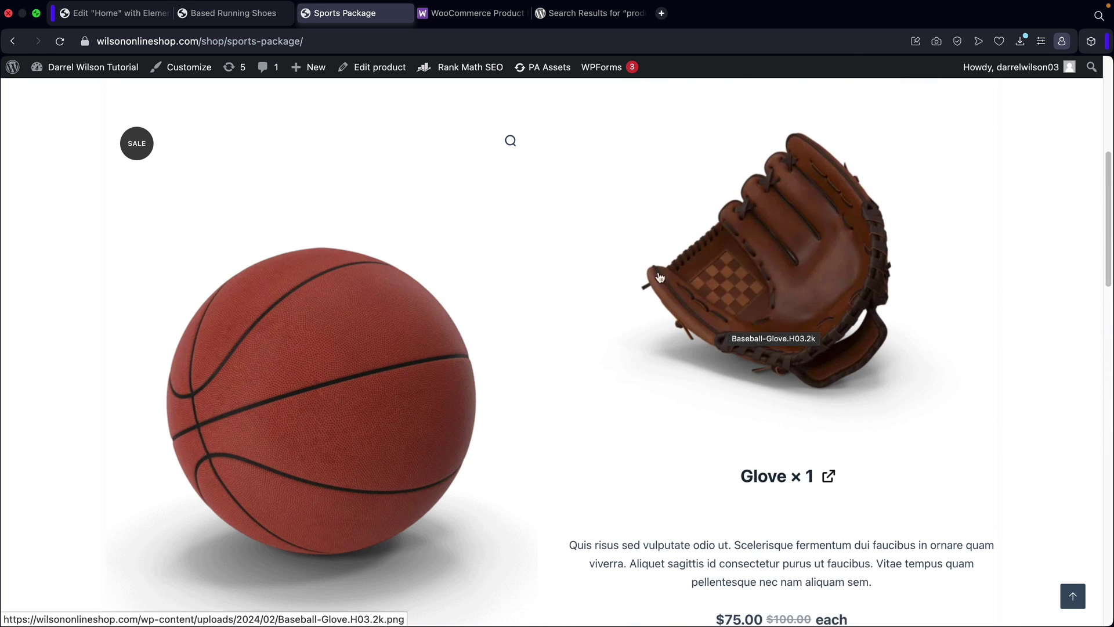
# Reopen the Sports Package for editing and set its item grouping to Flat.
pyautogui.click(374, 67)
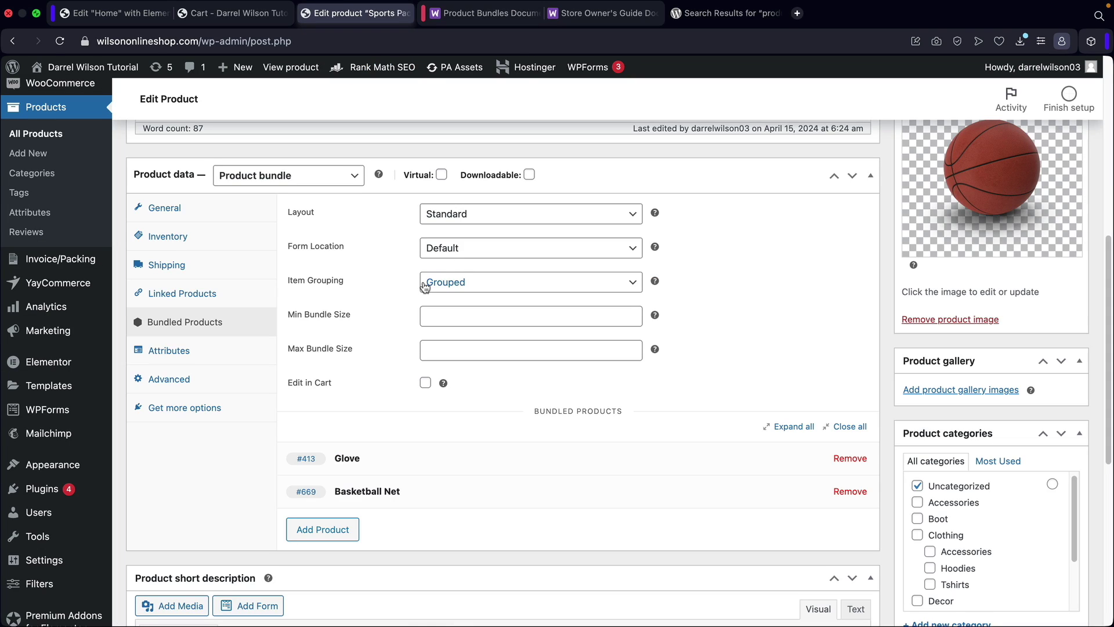
pyautogui.scroll(3, 960, 209)
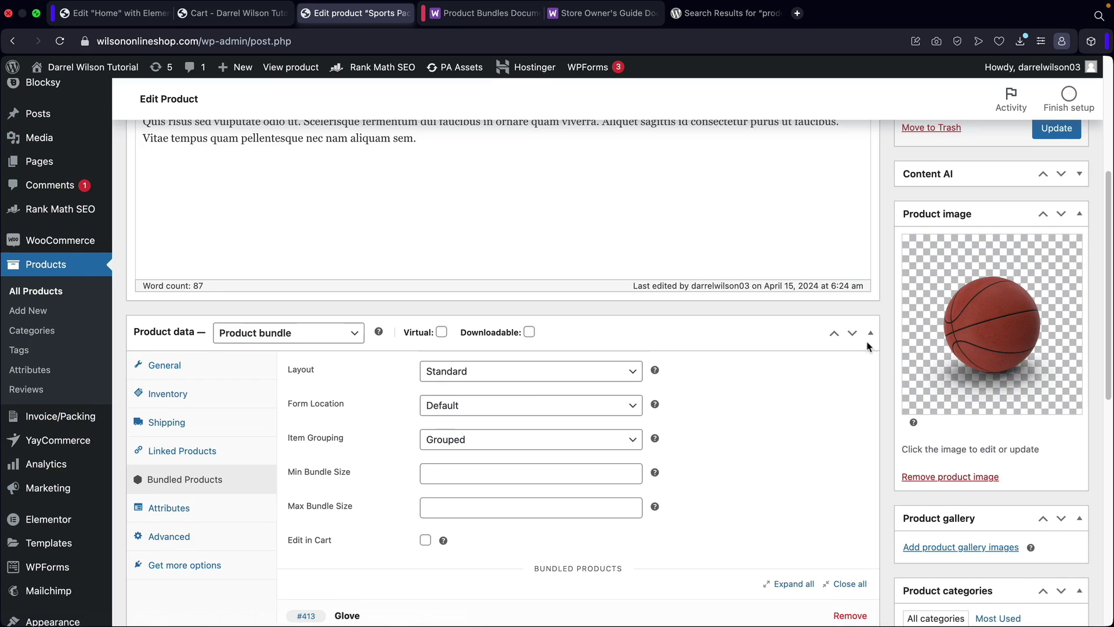
pyautogui.scroll(-3, 868, 346)
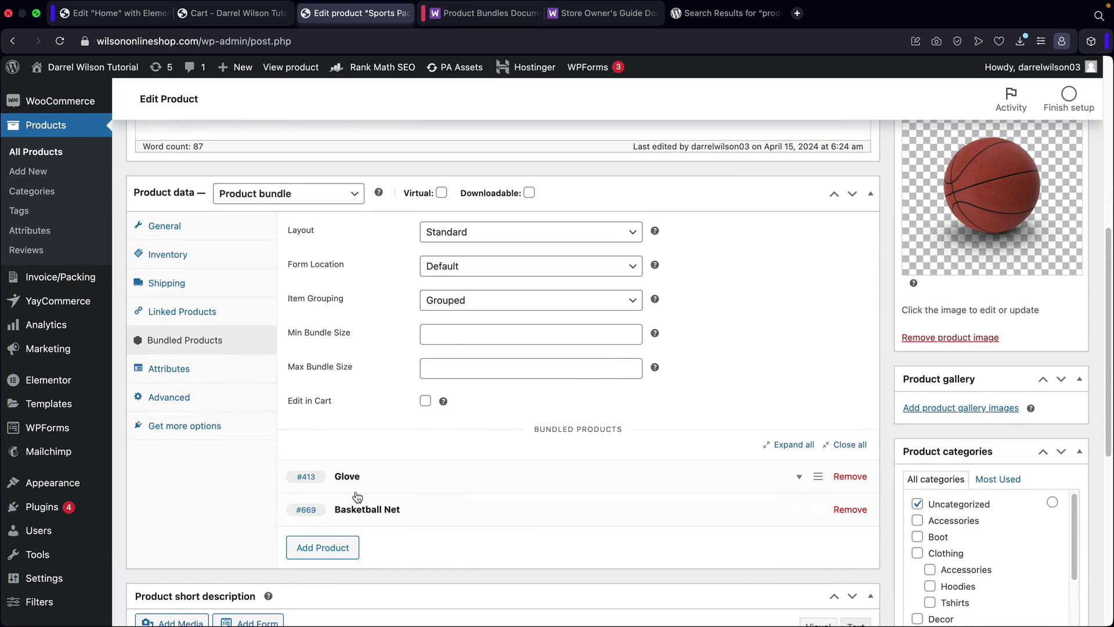
pyautogui.click(464, 304)
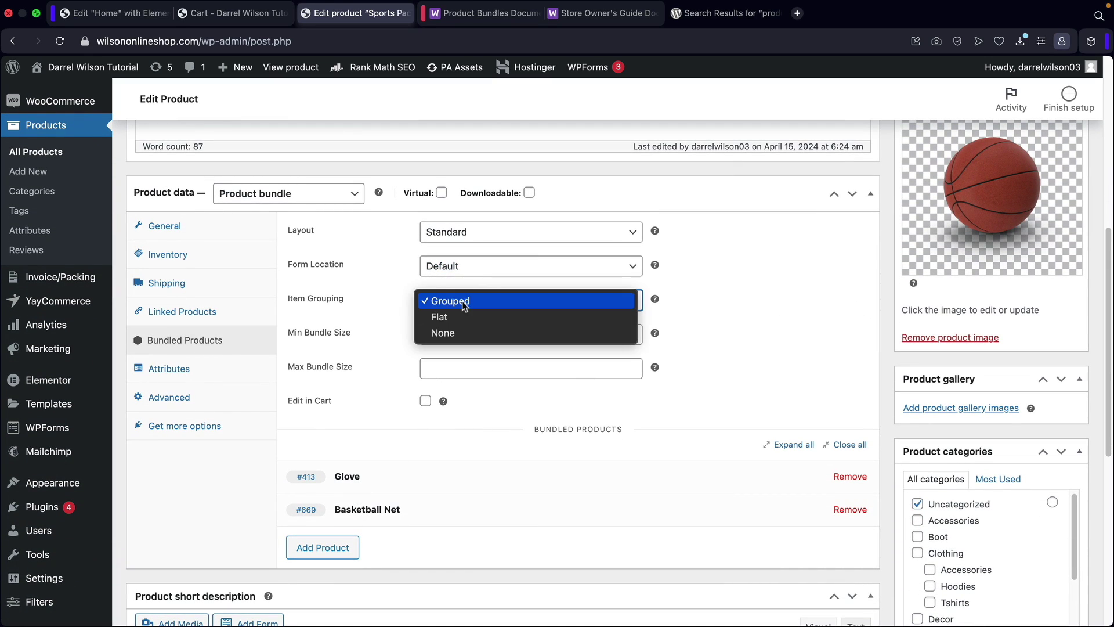
pyautogui.click(469, 318)
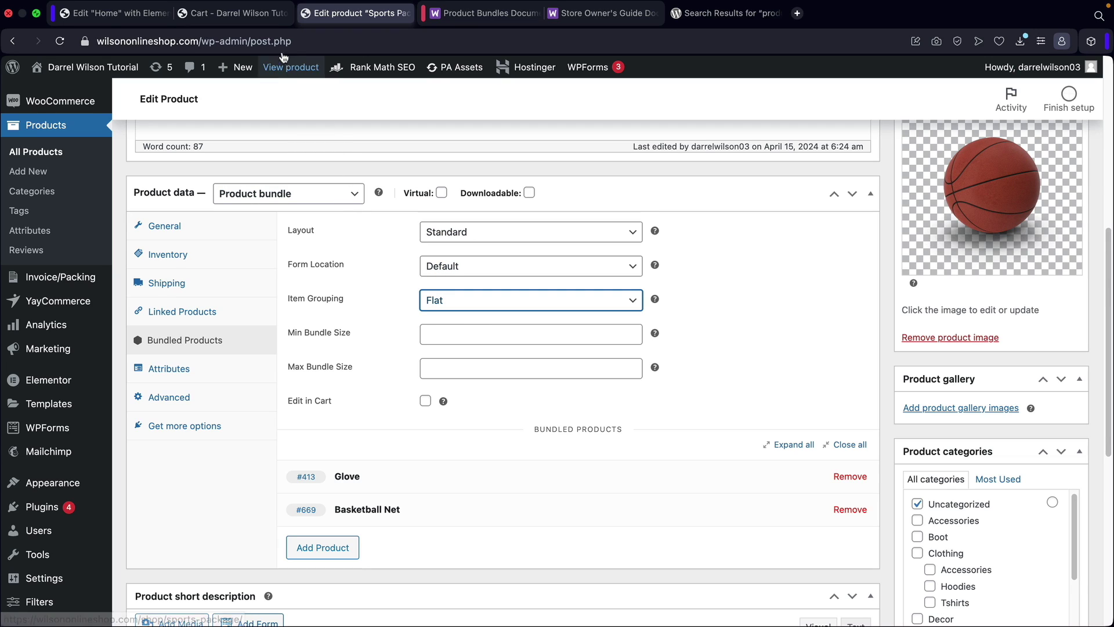
# Examine how Based Running Shoes, Basketball and Basketball Net are listed as separate items in the cart.
pyautogui.click(260, 14)
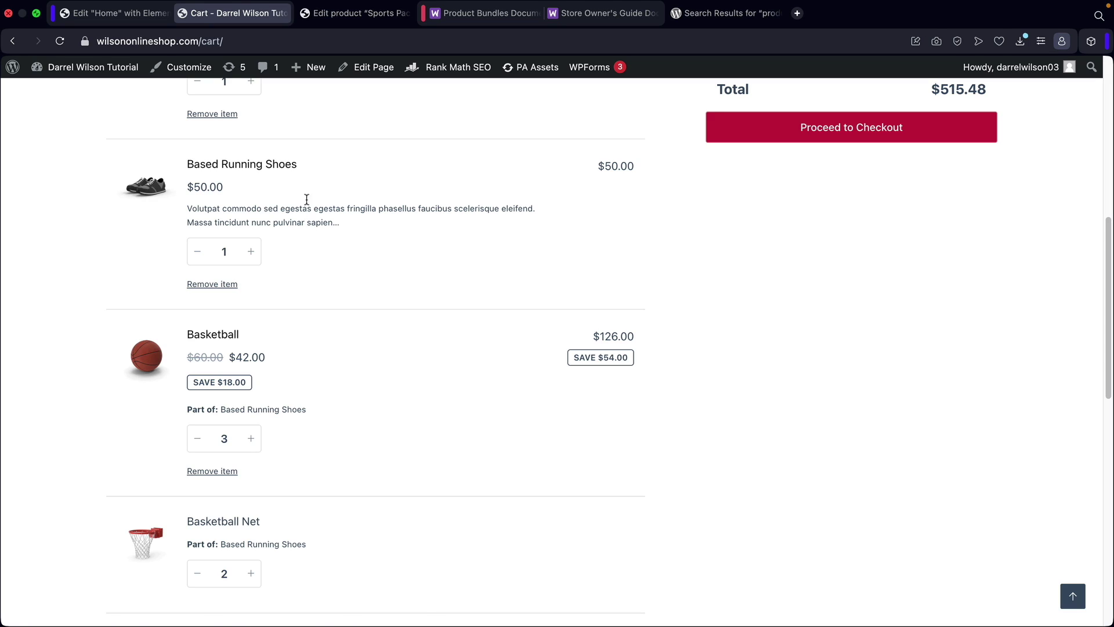
pyautogui.tripleClick(183, 168)
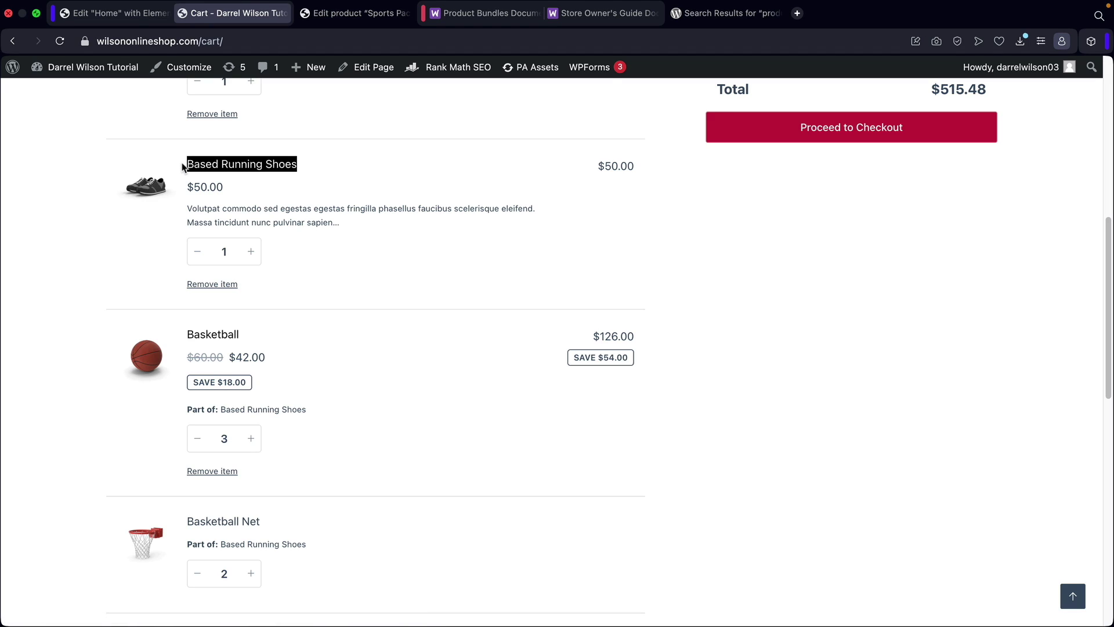
pyautogui.moveTo(249, 330); pyautogui.dragTo(189, 334)
pyautogui.moveTo(274, 527); pyautogui.dragTo(186, 524)
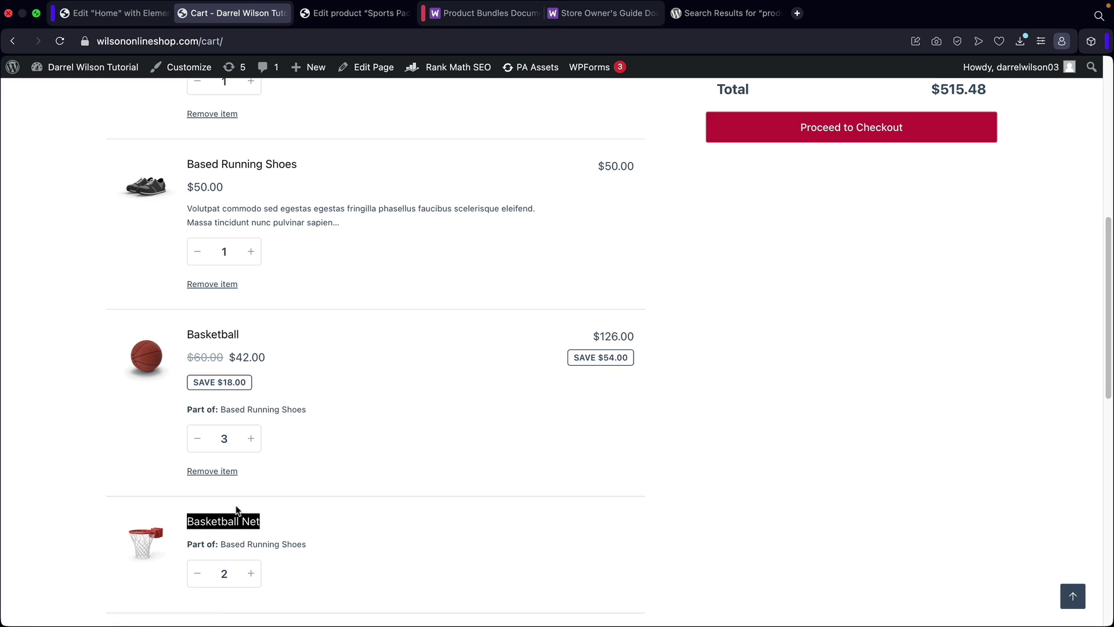
# Try the None item grouping for the Sports Package and compare it with the items in the cart.
pyautogui.click(112, 358)
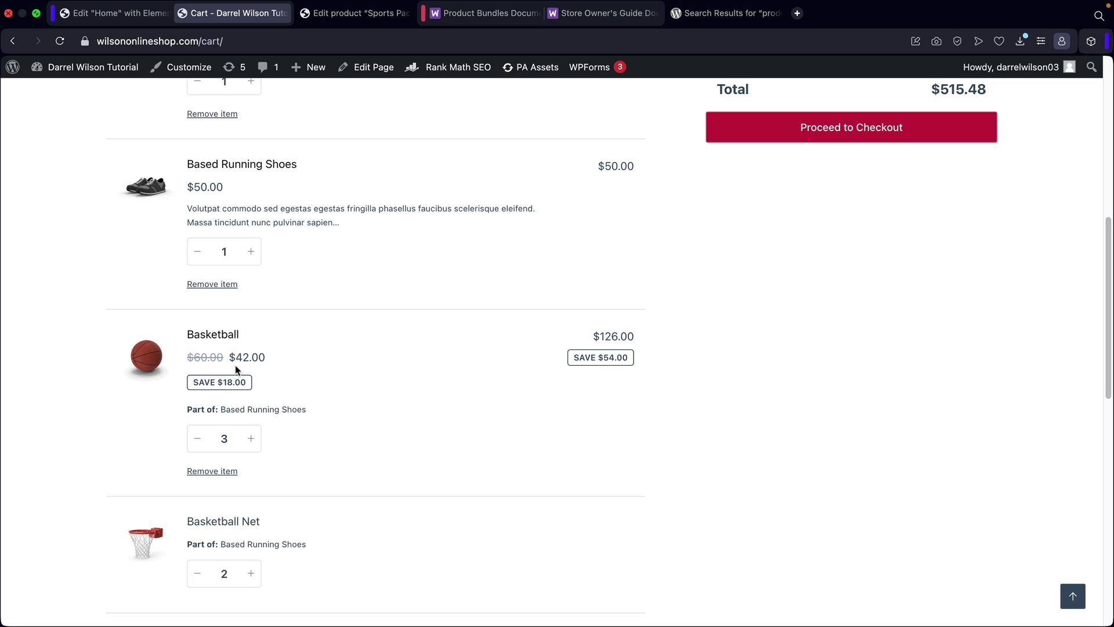
pyautogui.hotkey('ctrl', 'Tab')
pyautogui.click(530, 299)
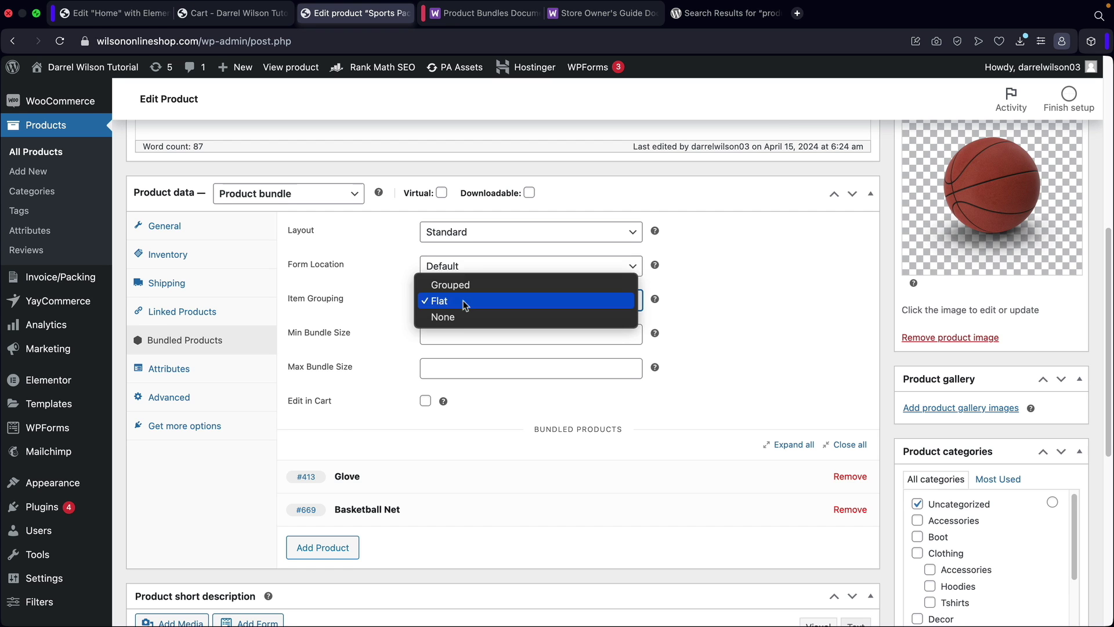
pyautogui.click(468, 318)
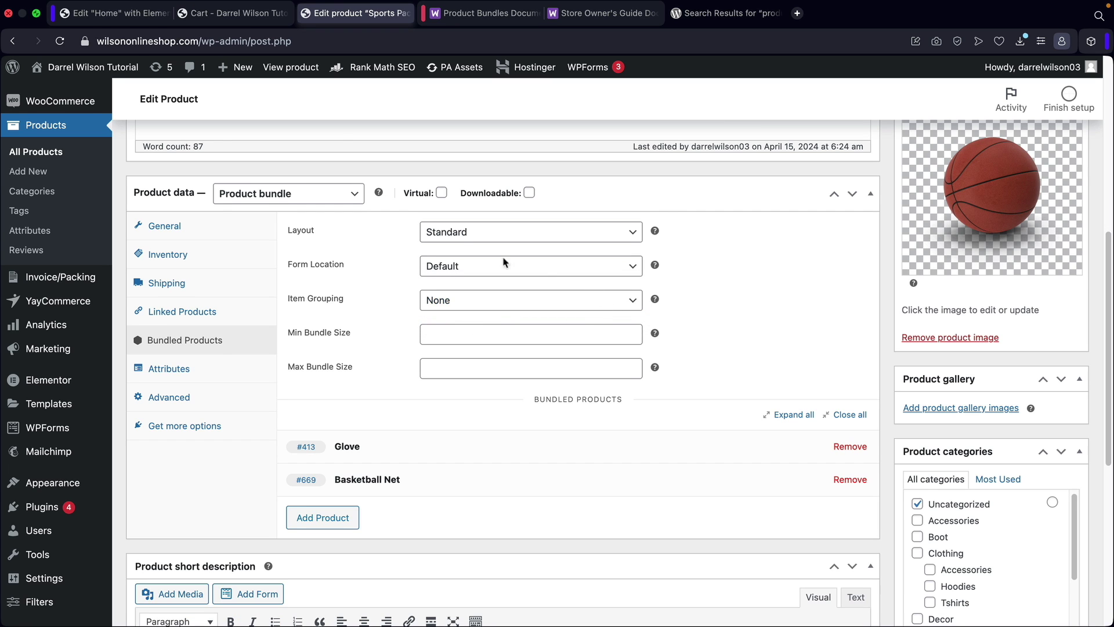
pyautogui.click(259, 14)
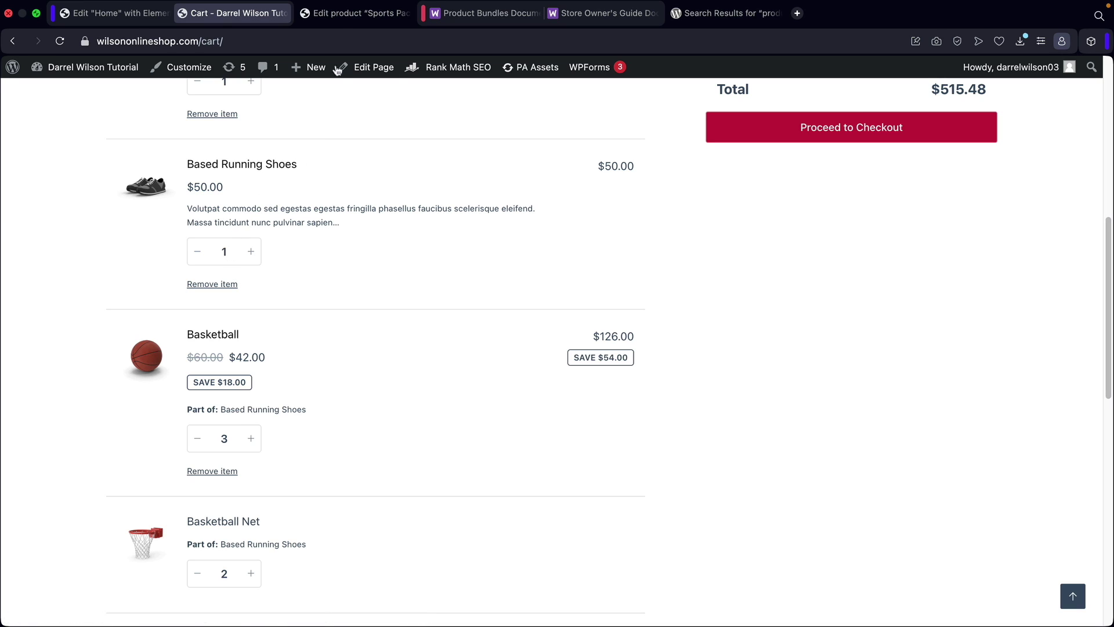
# Return to the Sports Package editor and set its item grouping to Grouped.
pyautogui.click(348, 14)
pyautogui.click(495, 302)
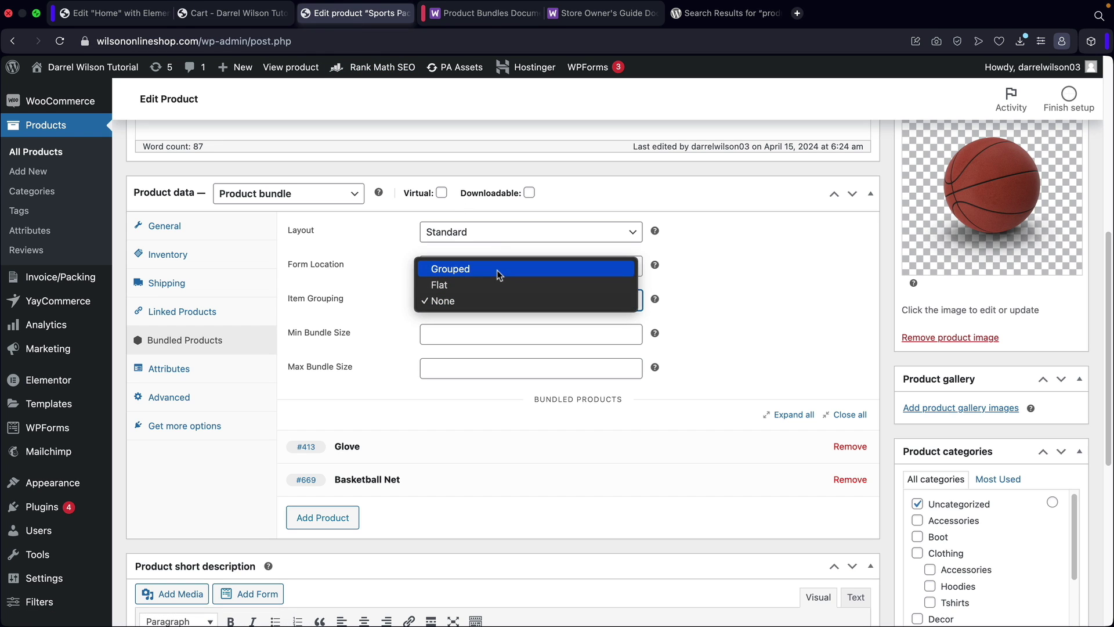
pyautogui.click(496, 269)
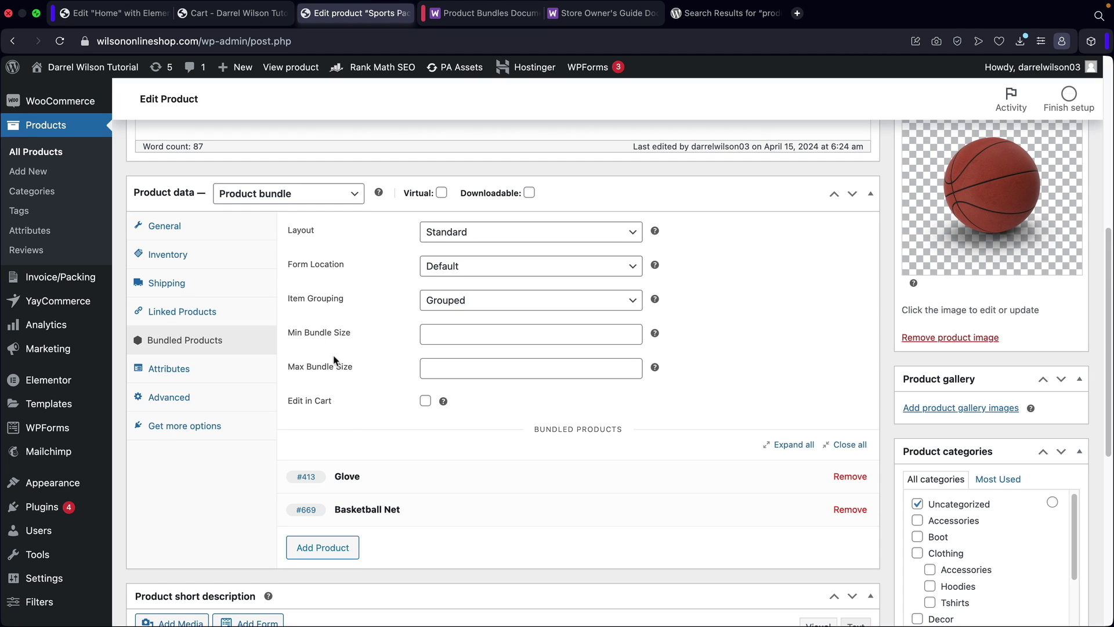
# Check the Max Bundle Size hint, try a maximum of 12, and clear the value again.
pyautogui.moveTo(355, 372); pyautogui.dragTo(297, 371)
pyautogui.click(428, 369)
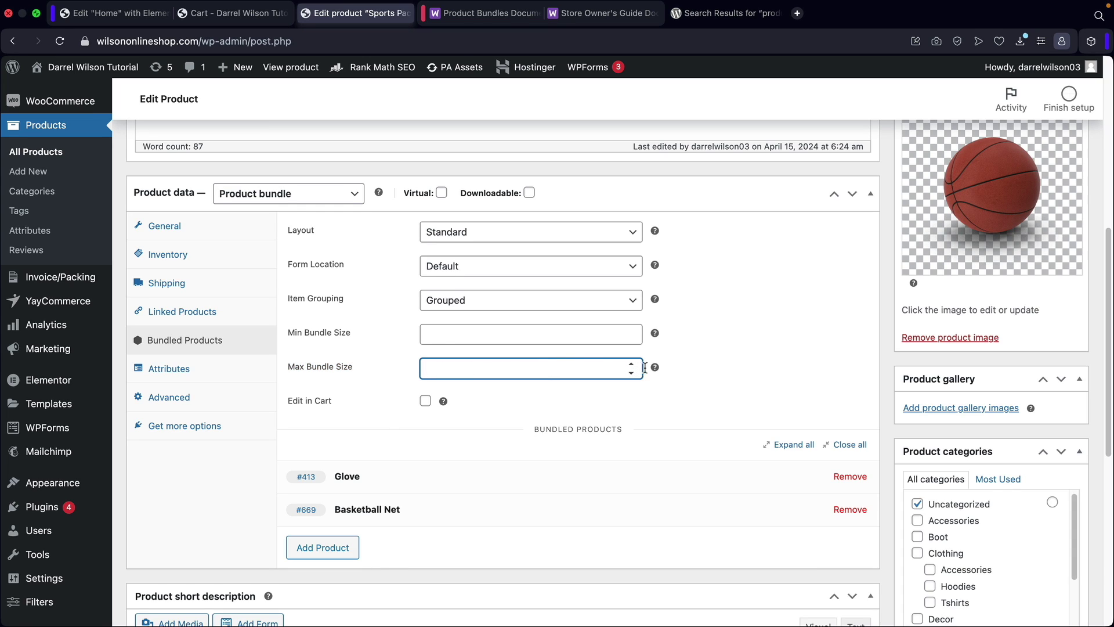
pyautogui.moveTo(655, 366)
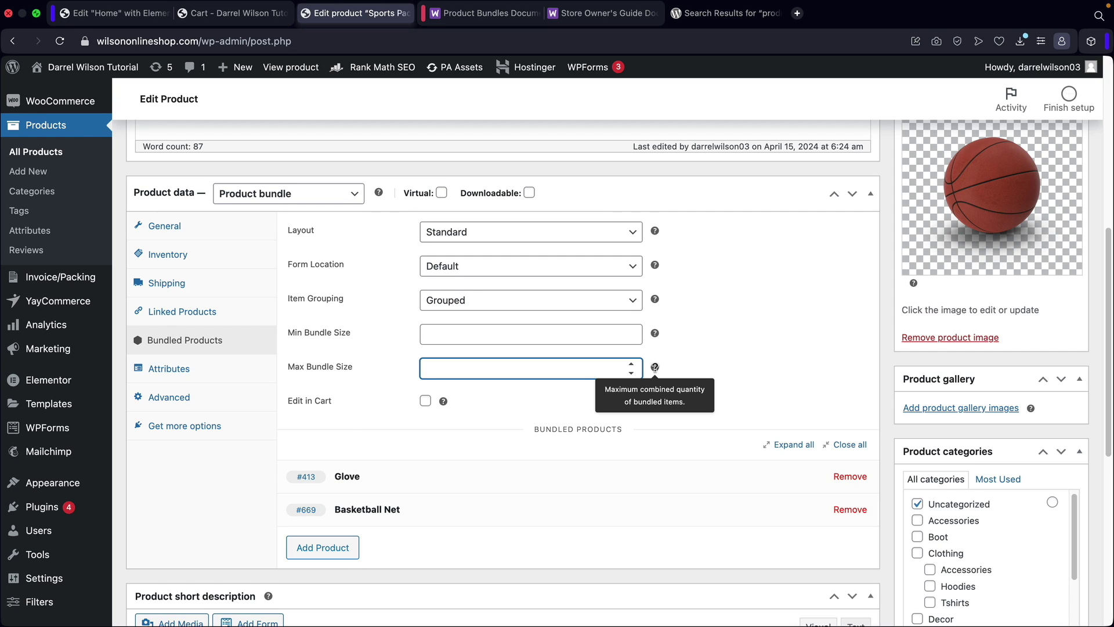
pyautogui.write('12')
pyautogui.click(708, 337)
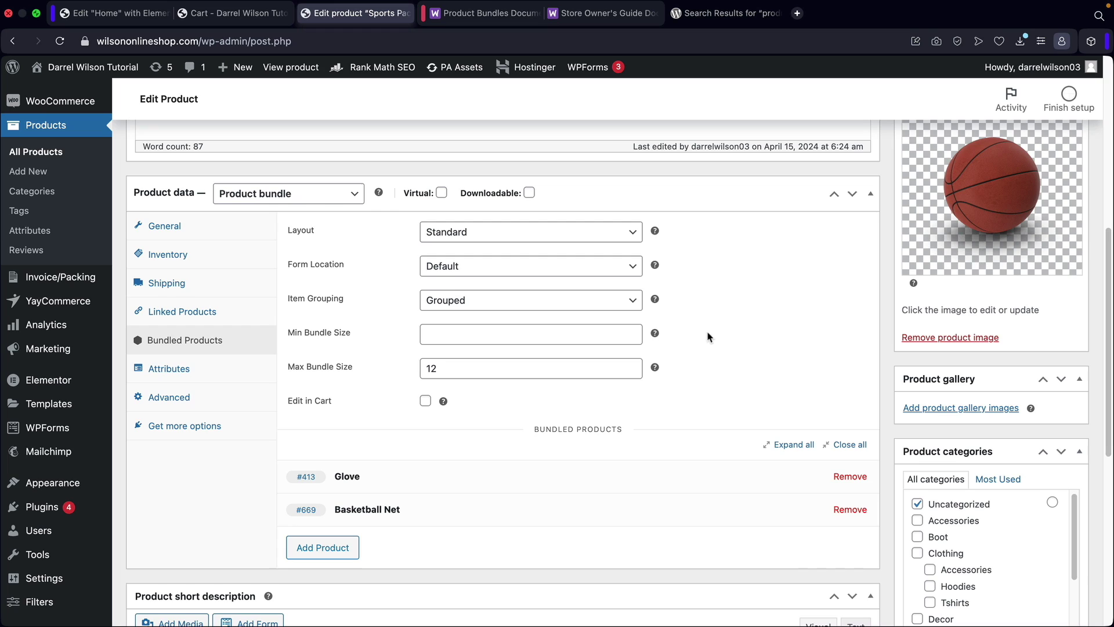
pyautogui.click(594, 374)
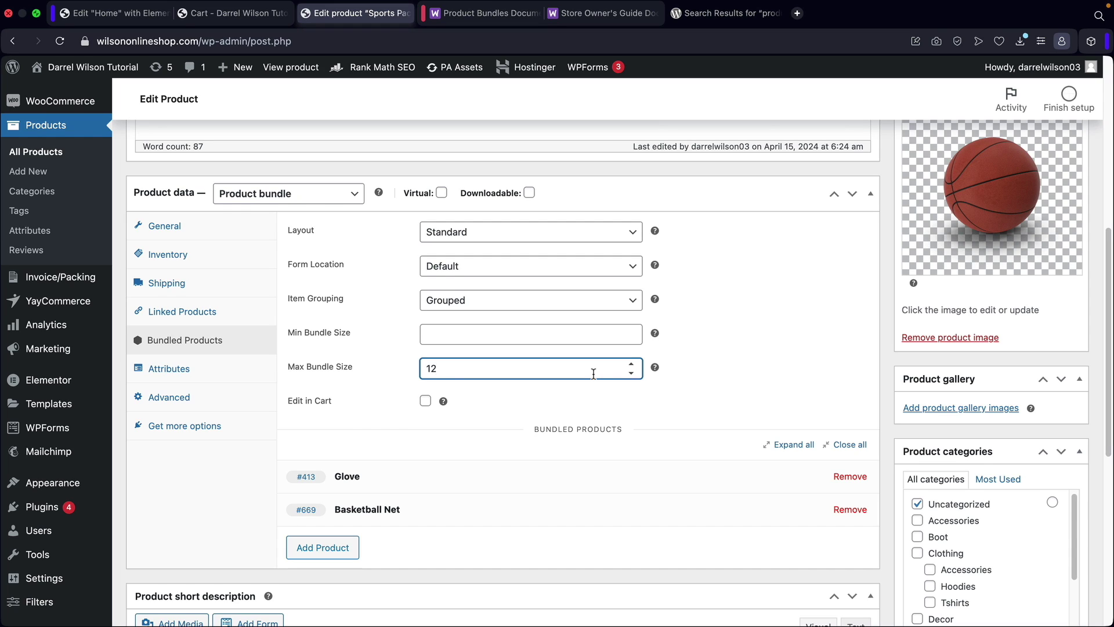
pyautogui.click(754, 319)
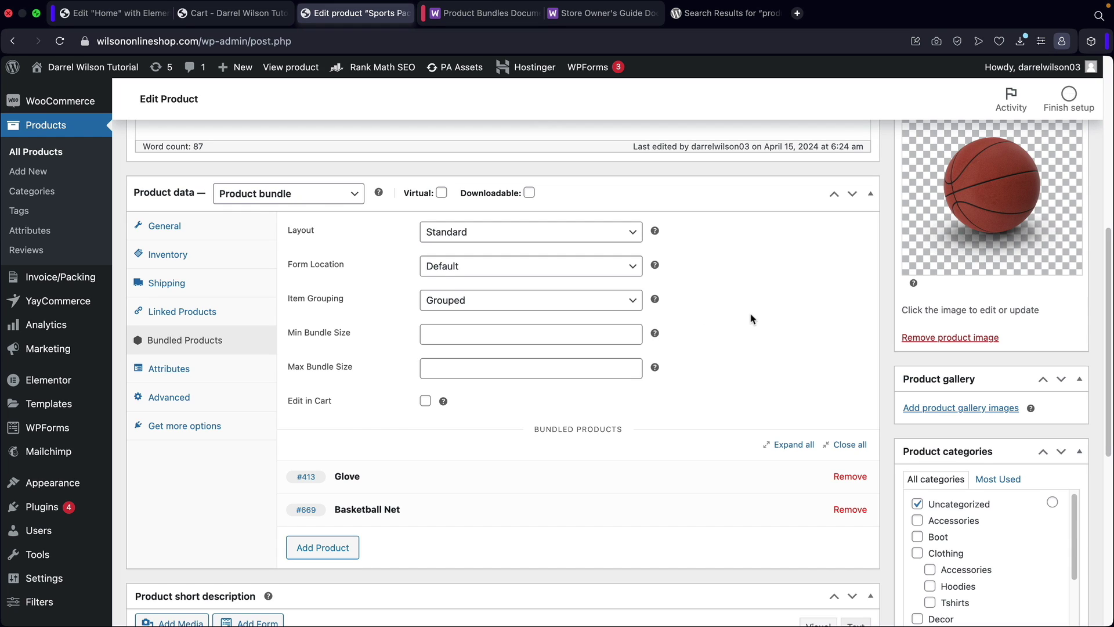
# Open the bundled Based Running Shoes for editing from the cart and examine the choices offered on its product page.
pyautogui.moveTo(292, 406); pyautogui.dragTo(328, 404)
pyautogui.click(224, 13)
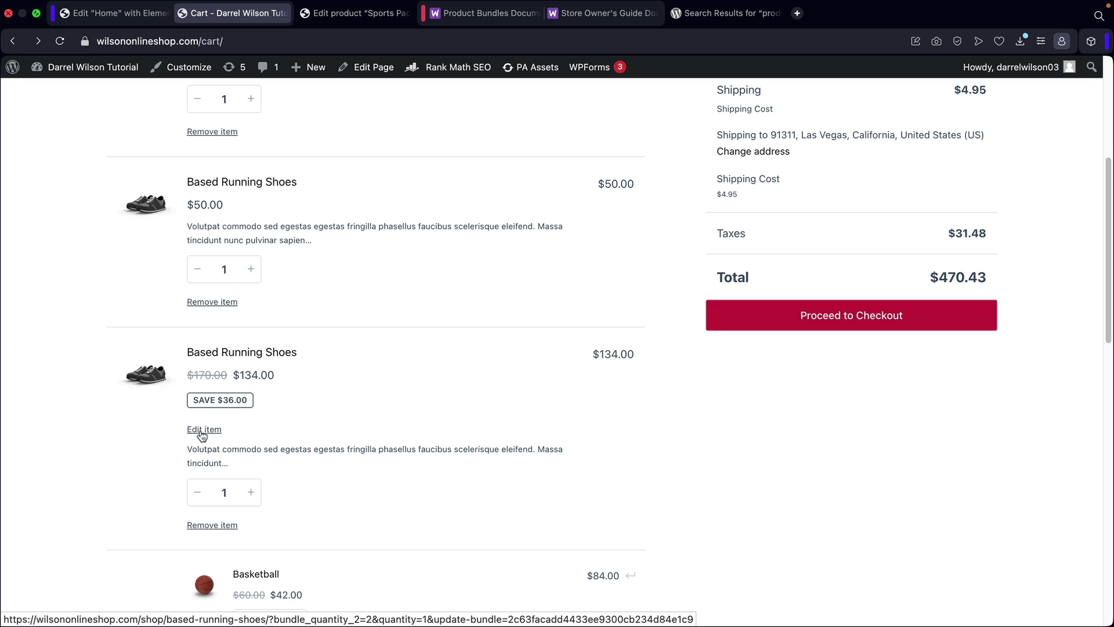
pyautogui.scroll(-5, 342, 430)
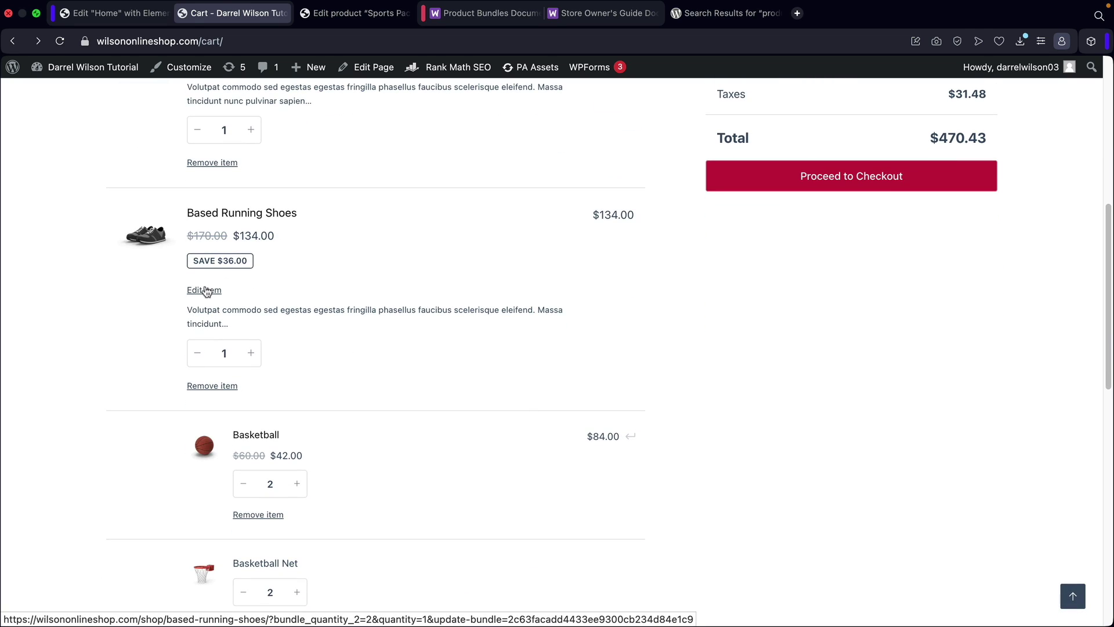
pyautogui.scroll(-3, 212, 290)
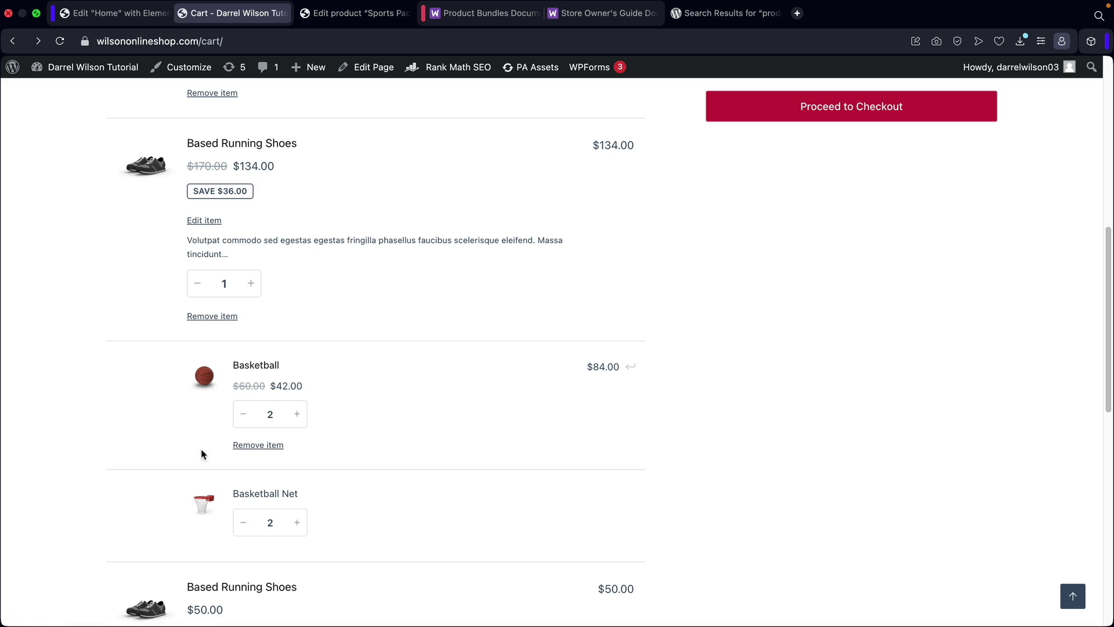
pyautogui.scroll(3, 205, 228)
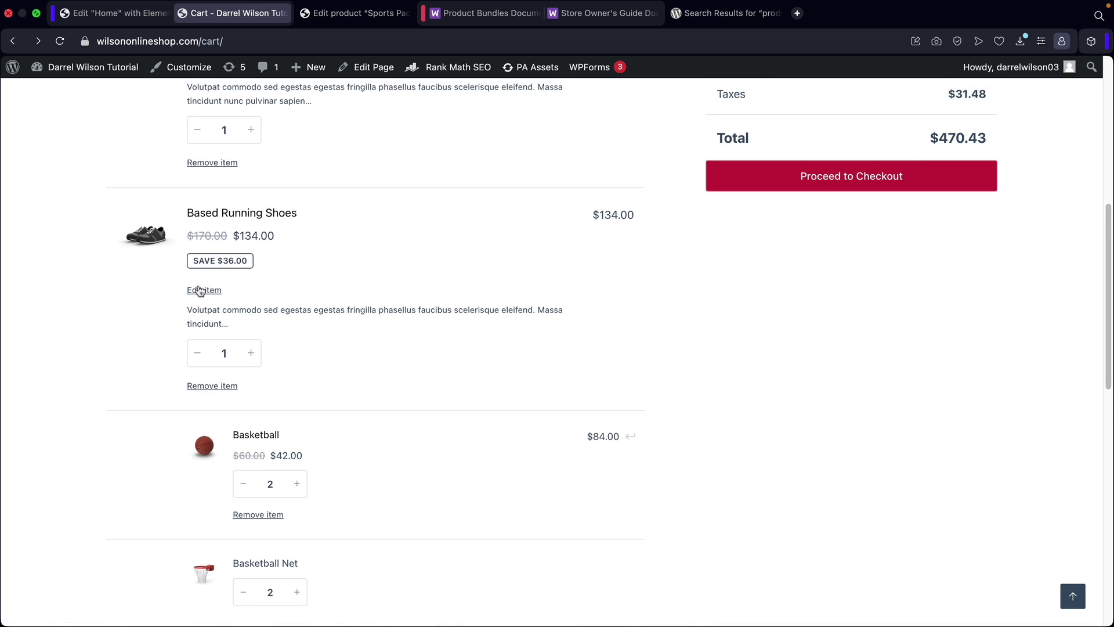
pyautogui.click(204, 291)
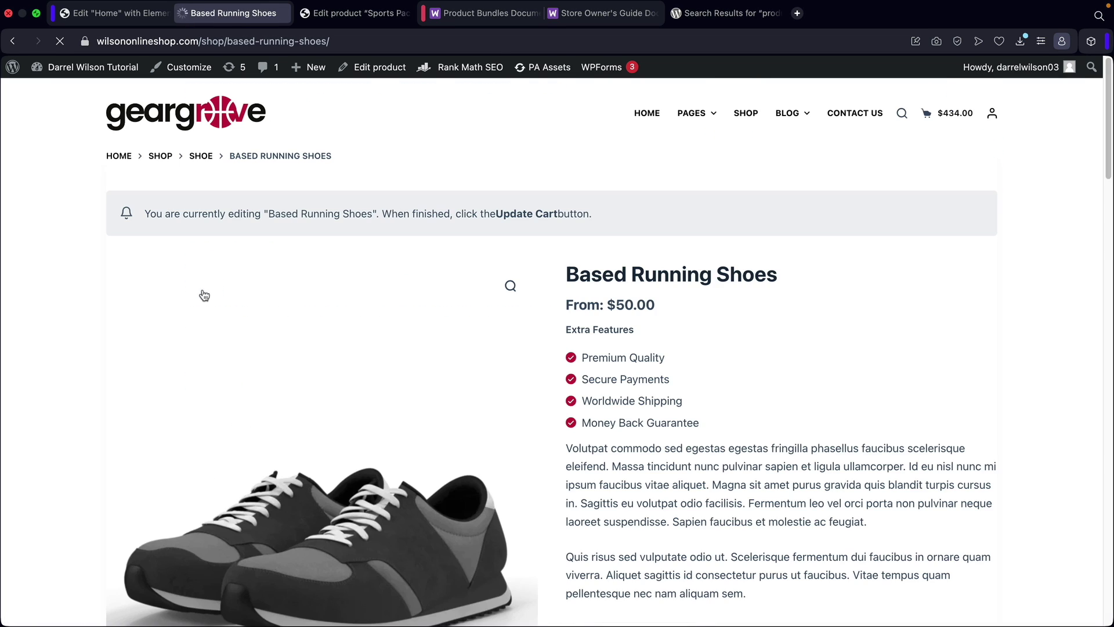
pyautogui.scroll(-5, 632, 316)
pyautogui.scroll(-10, 628, 304)
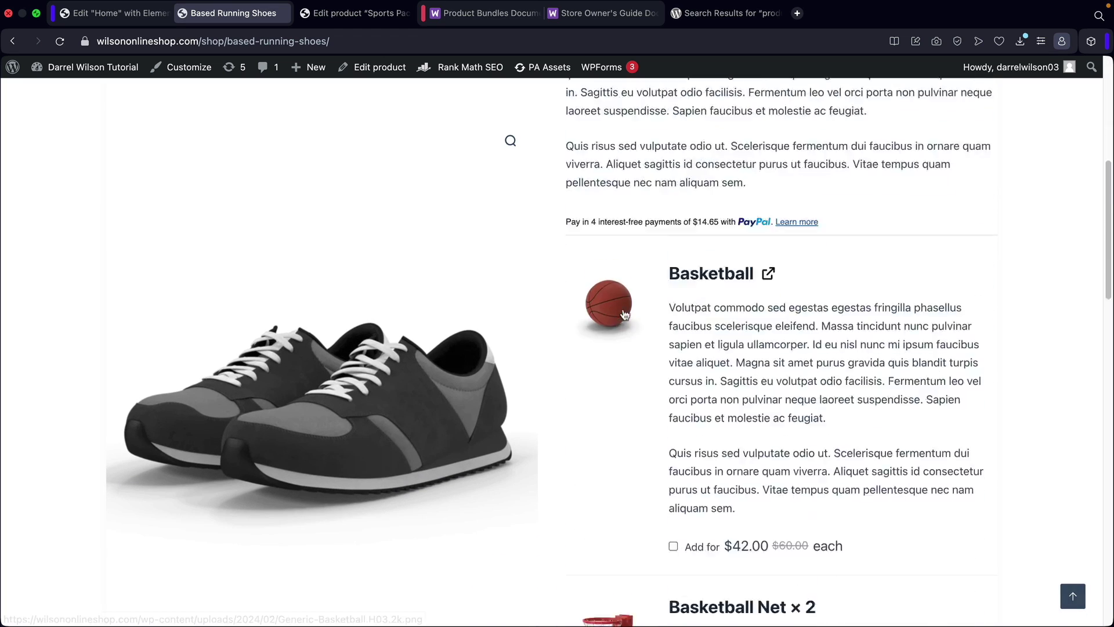
pyautogui.scroll(13, 728, 418)
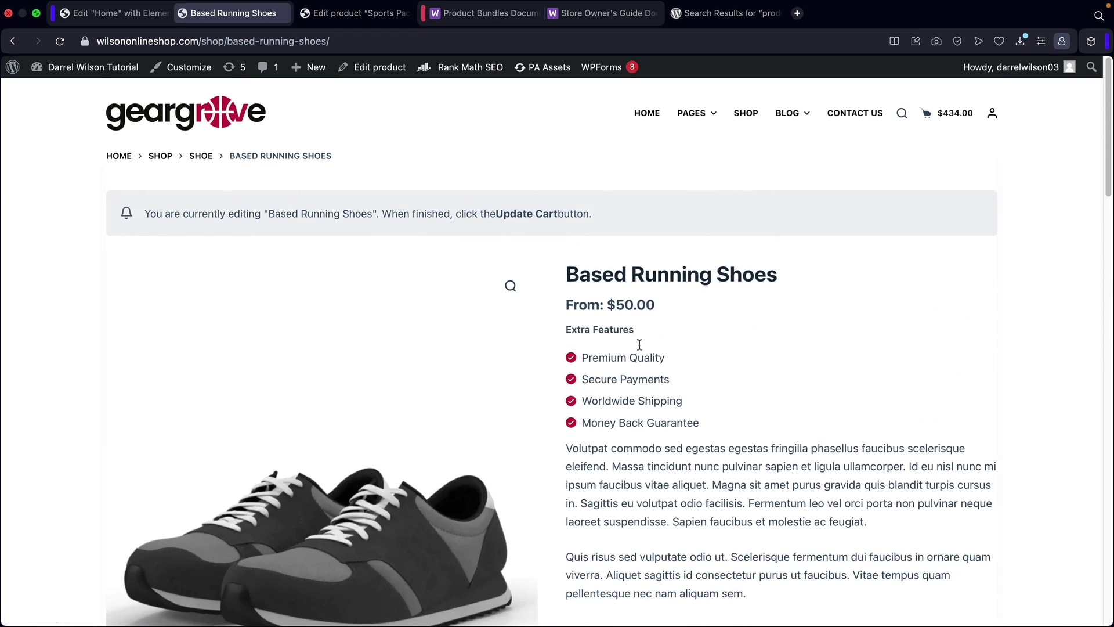
# Return to the Sports Package editor, review the Glove's basic settings and enable Edit in Cart for the bundle.
pyautogui.click(350, 13)
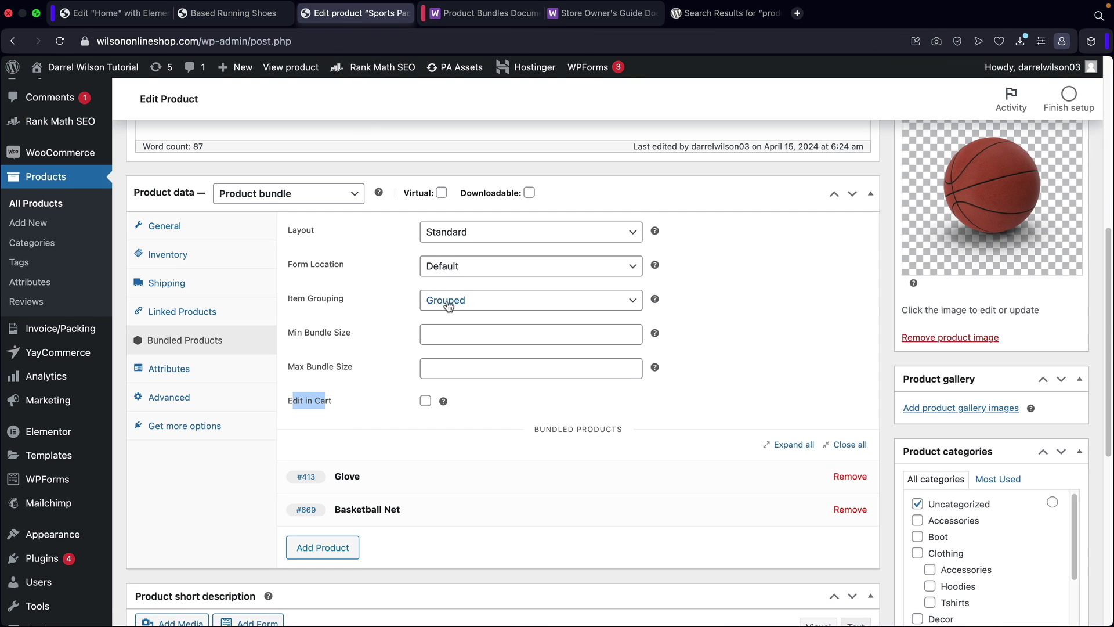
pyautogui.click(515, 409)
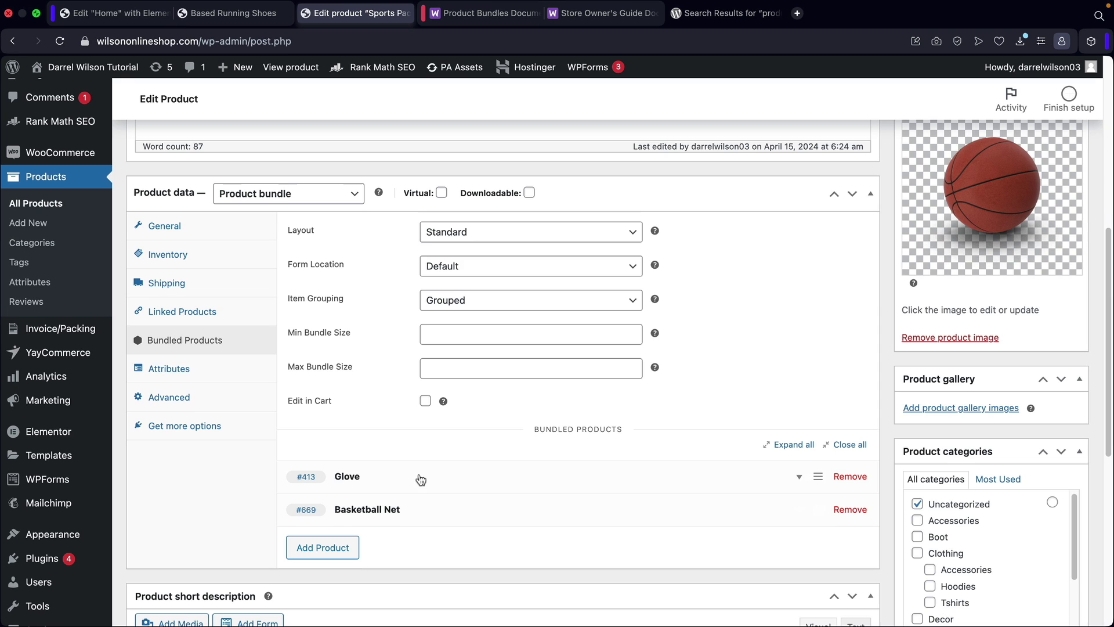
pyautogui.scroll(-2, 418, 480)
pyautogui.click(742, 413)
pyautogui.scroll(-2, 741, 413)
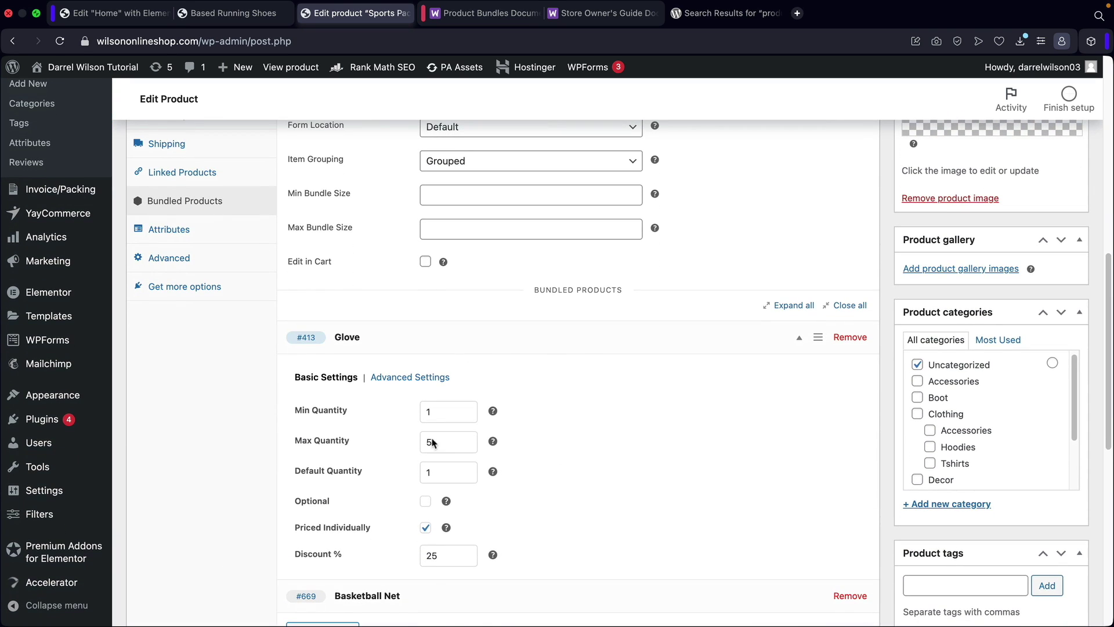
pyautogui.click(549, 342)
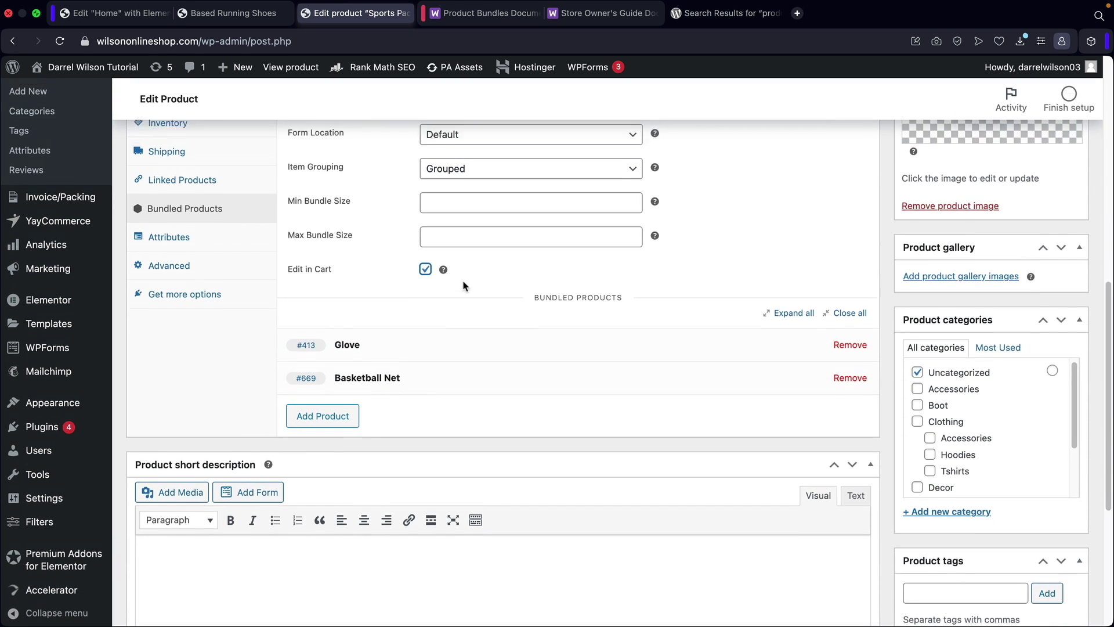
pyautogui.scroll(5, 464, 284)
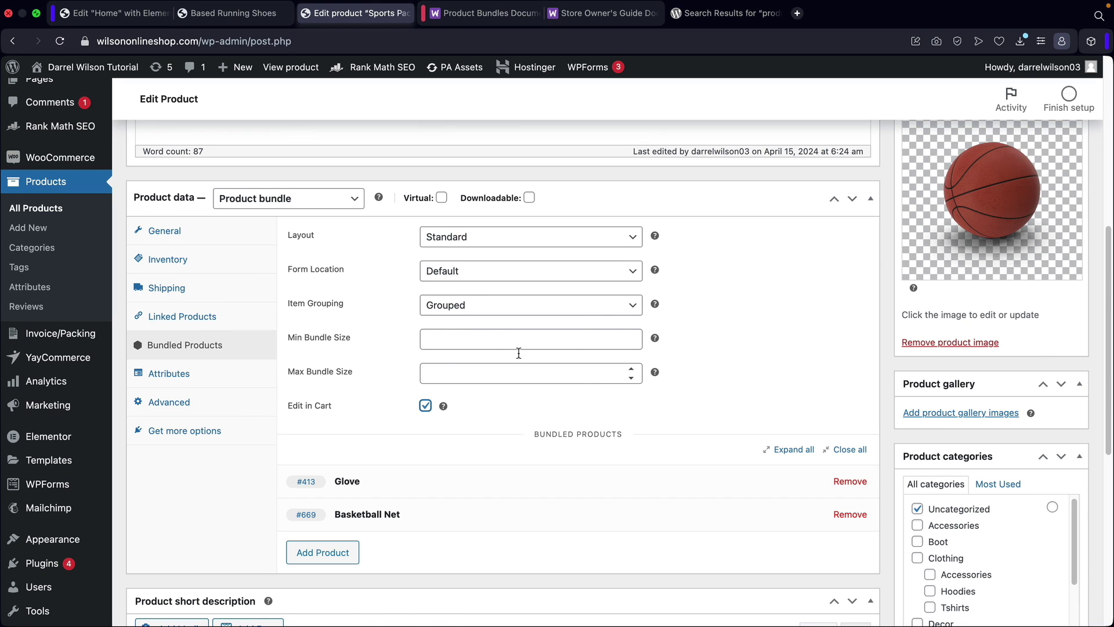
# Write the product short description as separate lines: Basketball, Glove, Basketball Net! and, after a blank line, Woo hoo!
pyautogui.scroll(-10, 411, 356)
pyautogui.click(212, 420)
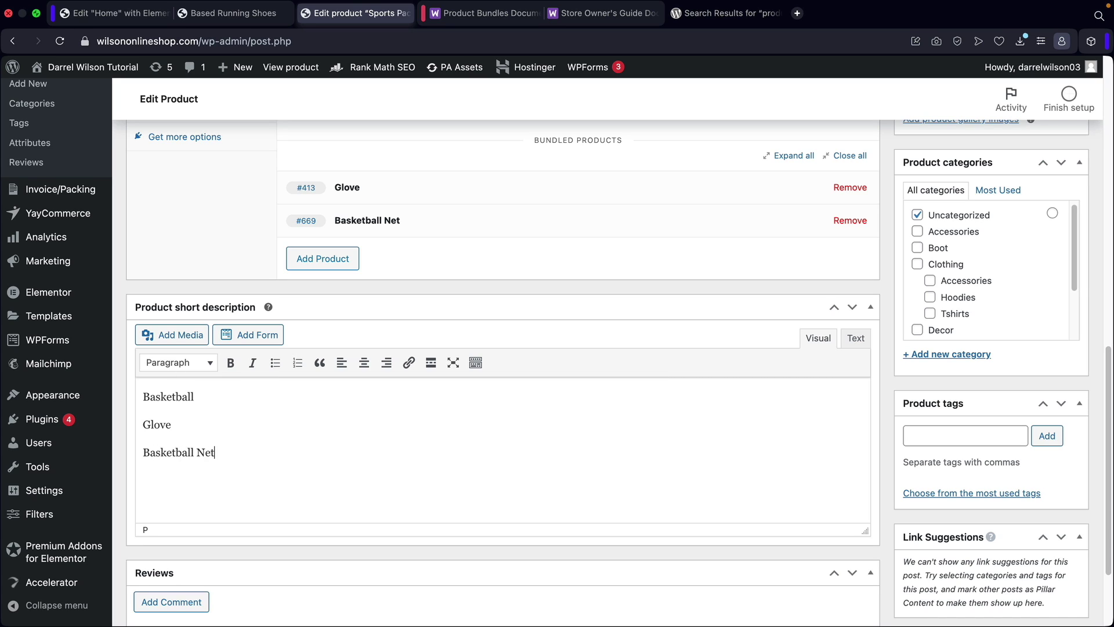
pyautogui.press('Return')
pyautogui.press('Return')
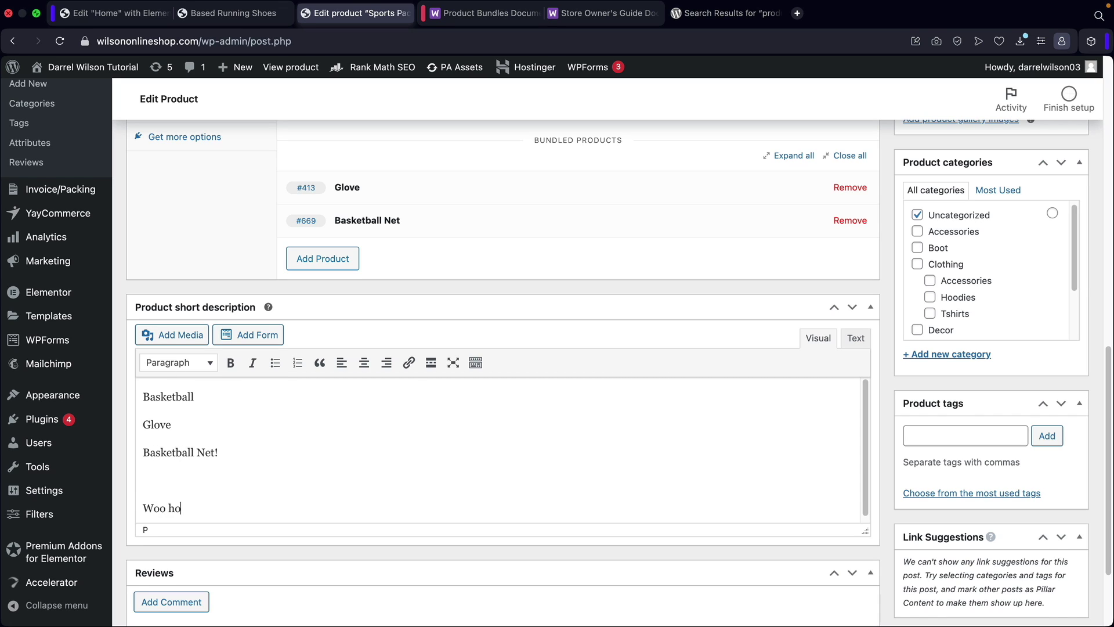
# Add the basketball net and brown glove images from the media library to the product gallery.
pyautogui.scroll(5, 826, 326)
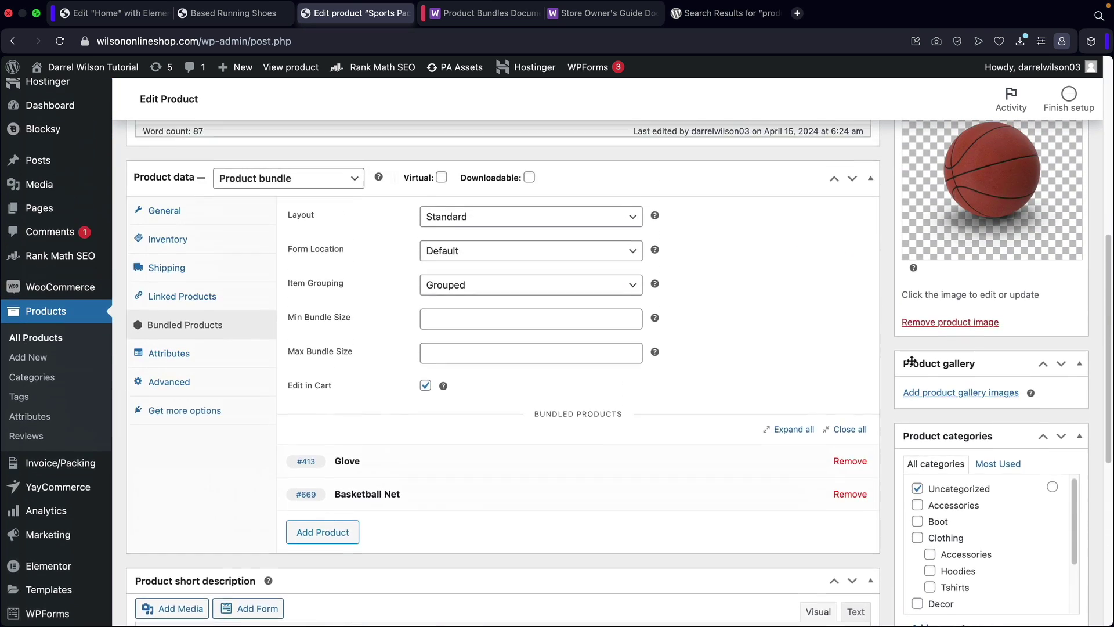
pyautogui.click(933, 434)
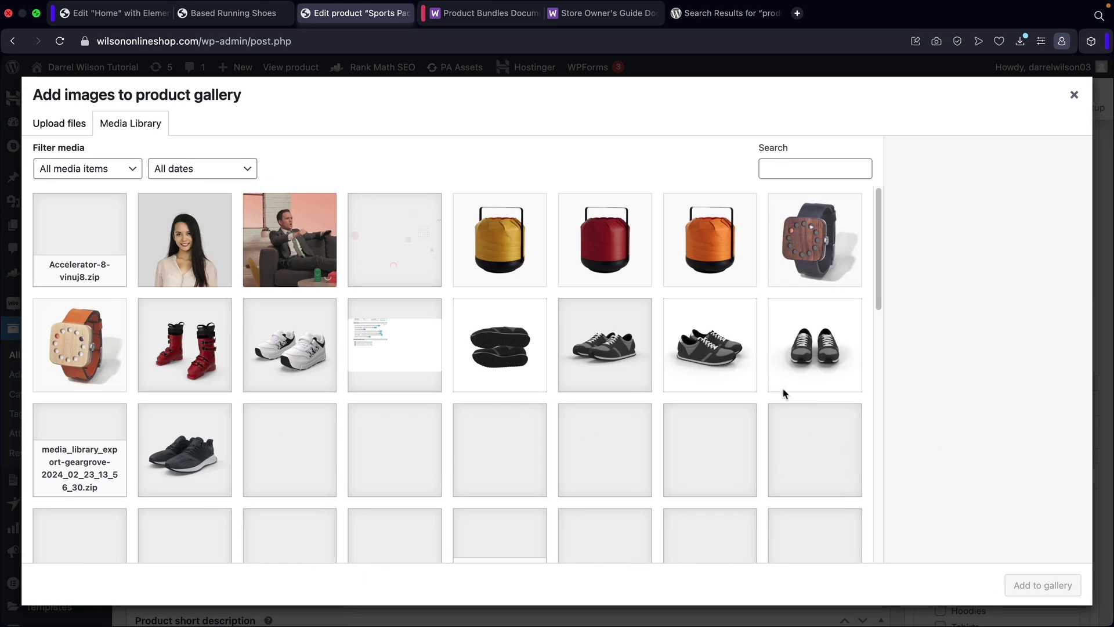
pyautogui.scroll(-4, 176, 319)
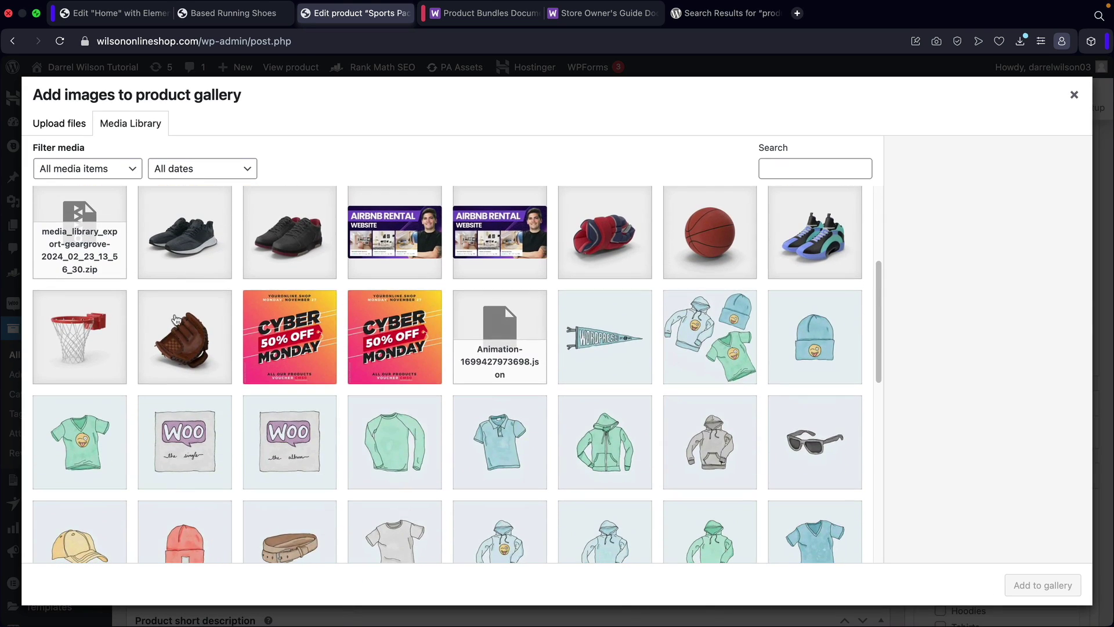
pyautogui.click(98, 335)
pyautogui.click(177, 327)
pyautogui.click(1042, 585)
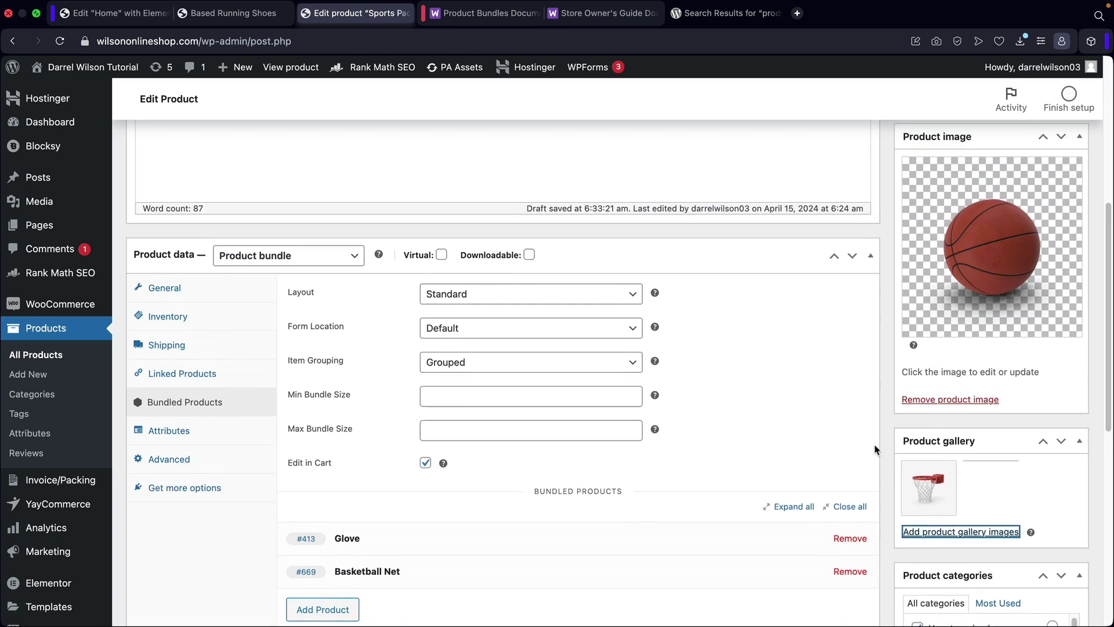
# Update the Sports Package and examine the short description, bundled items and gallery on its store page.
pyautogui.scroll(5, 986, 413)
pyautogui.click(1045, 406)
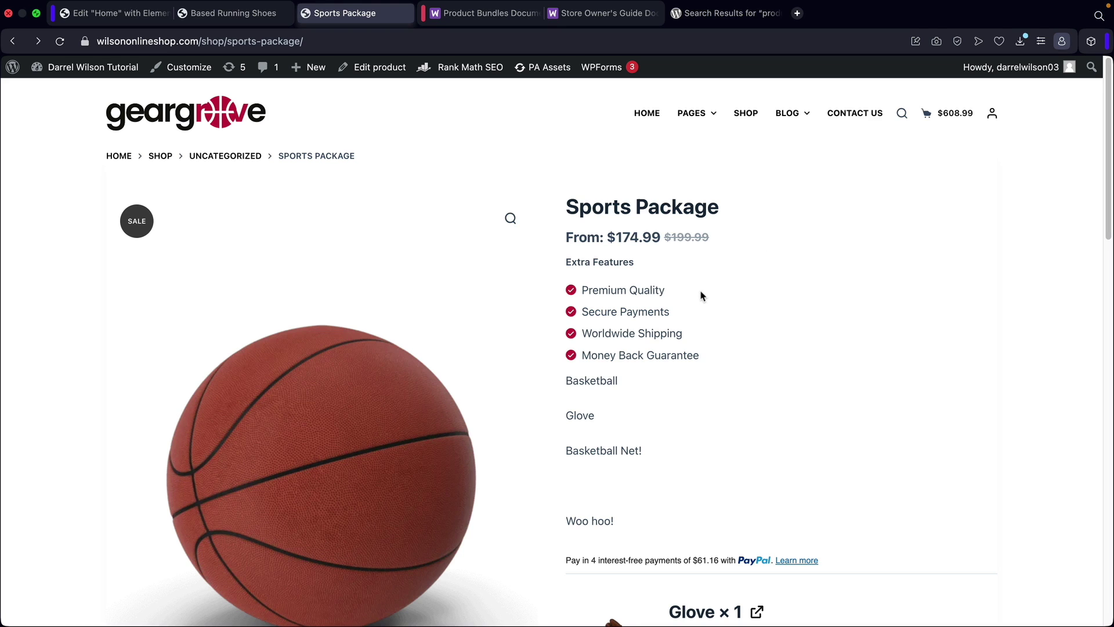
pyautogui.scroll(-2, 667, 293)
pyautogui.moveTo(581, 311); pyautogui.dragTo(677, 385)
pyautogui.scroll(-5, 677, 385)
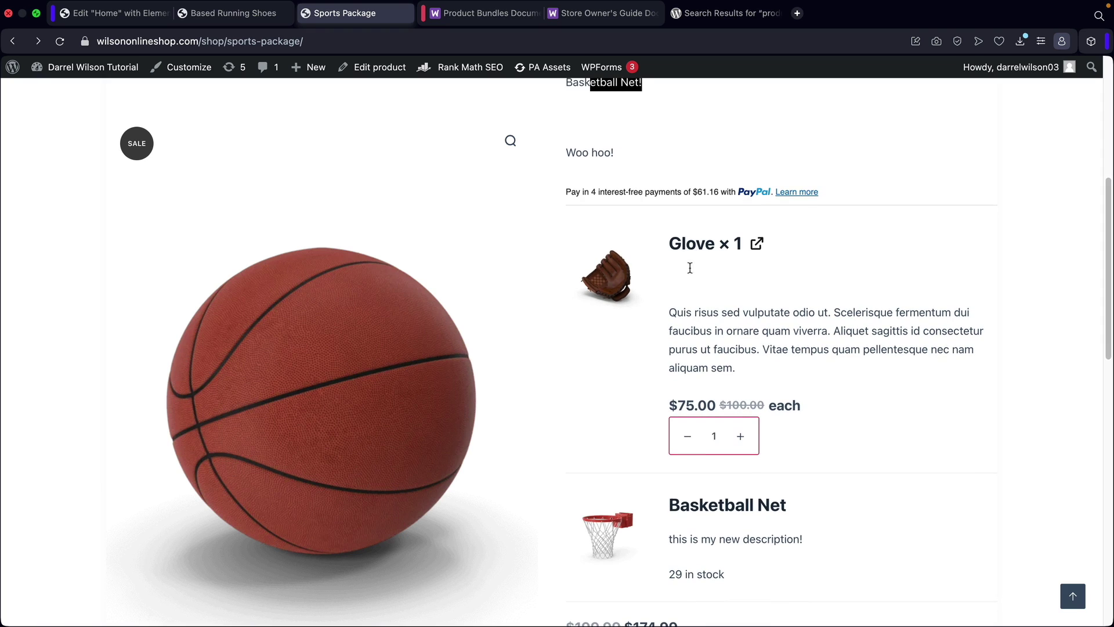
pyautogui.scroll(-4, 722, 379)
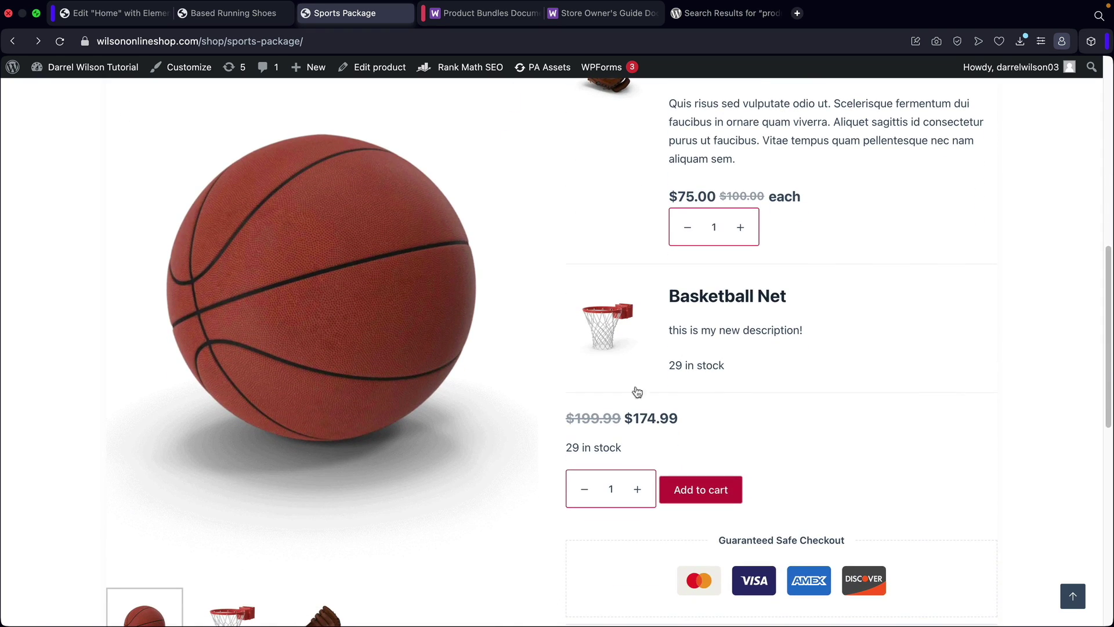
pyautogui.scroll(10, 734, 485)
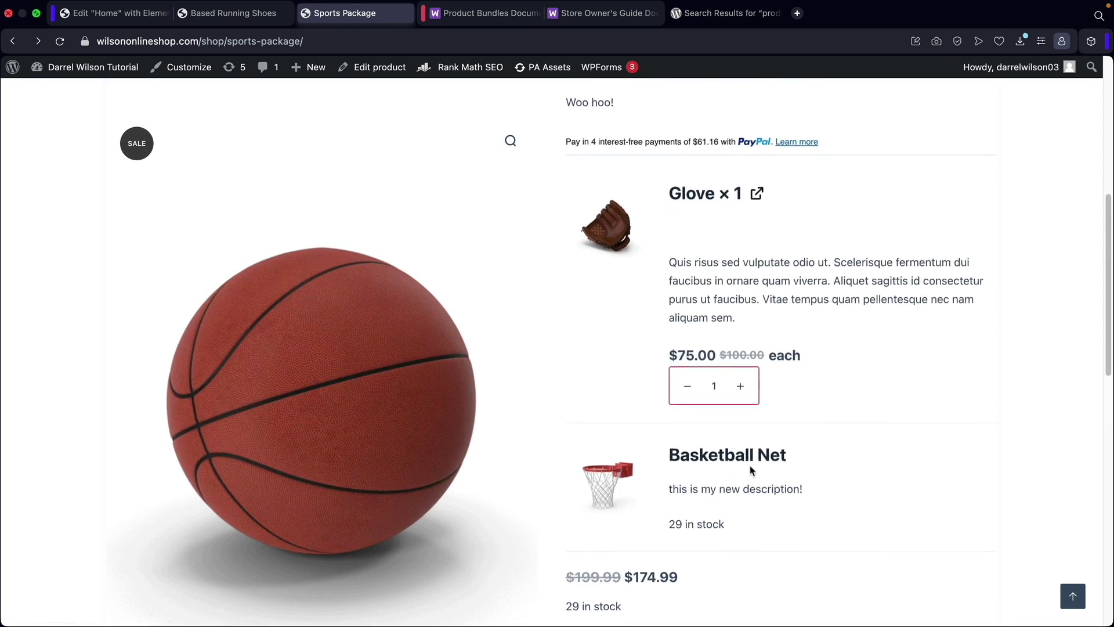
# Look through the items in the cart preview and open the Sports Package from it.
pyautogui.moveTo(929, 122)
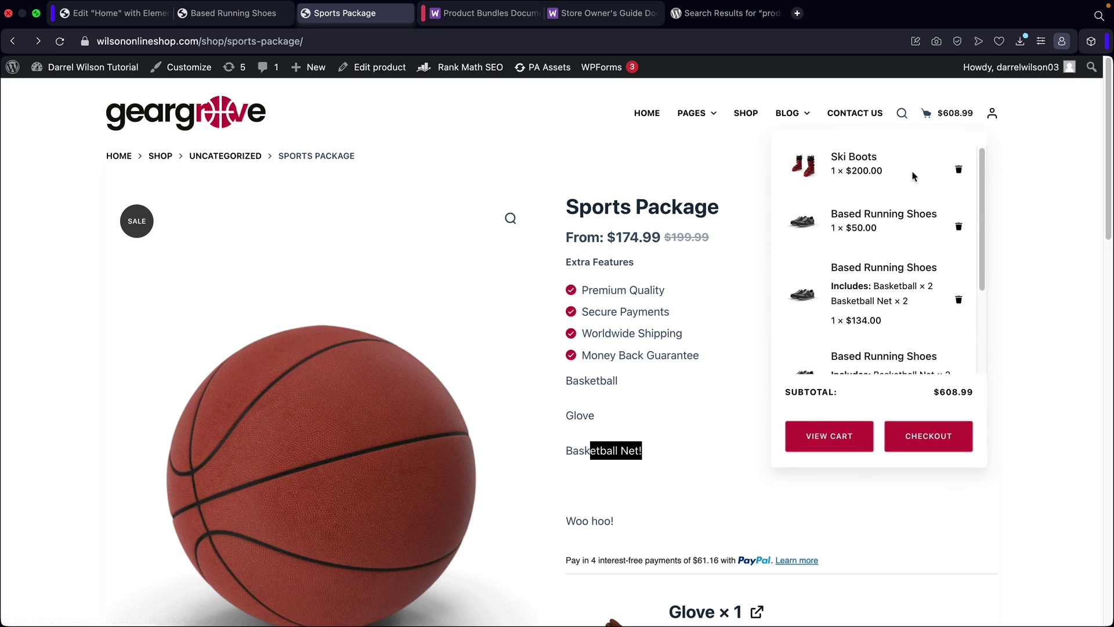
pyautogui.scroll(-3, 893, 240)
pyautogui.click(868, 310)
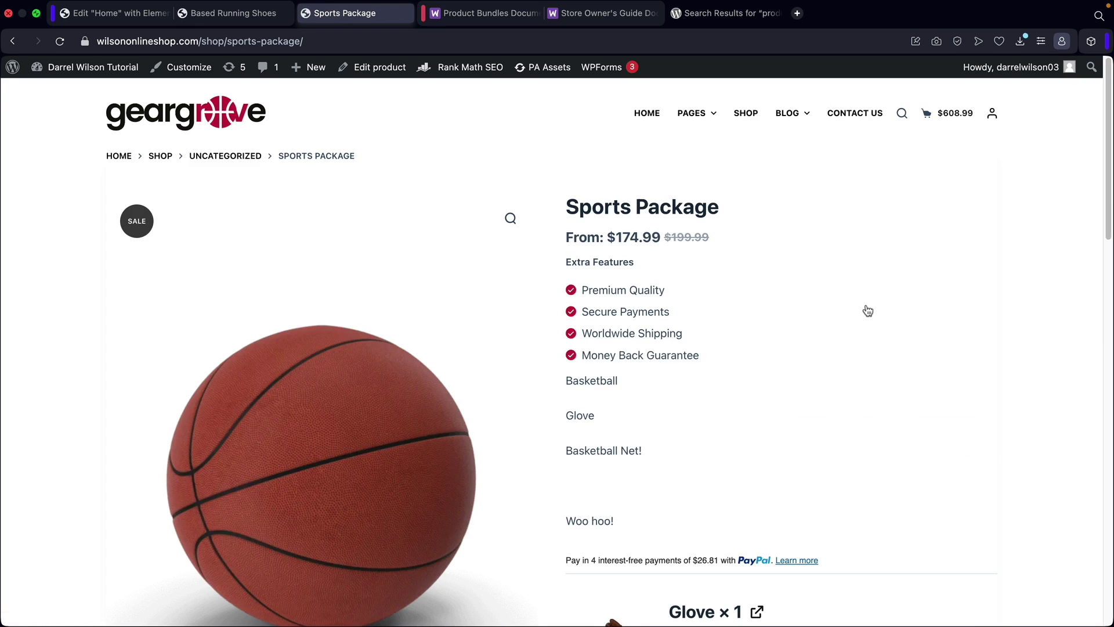
# Open the full cart page and examine the Sports Package entry with its bundled glove and basketball net.
pyautogui.moveTo(925, 114)
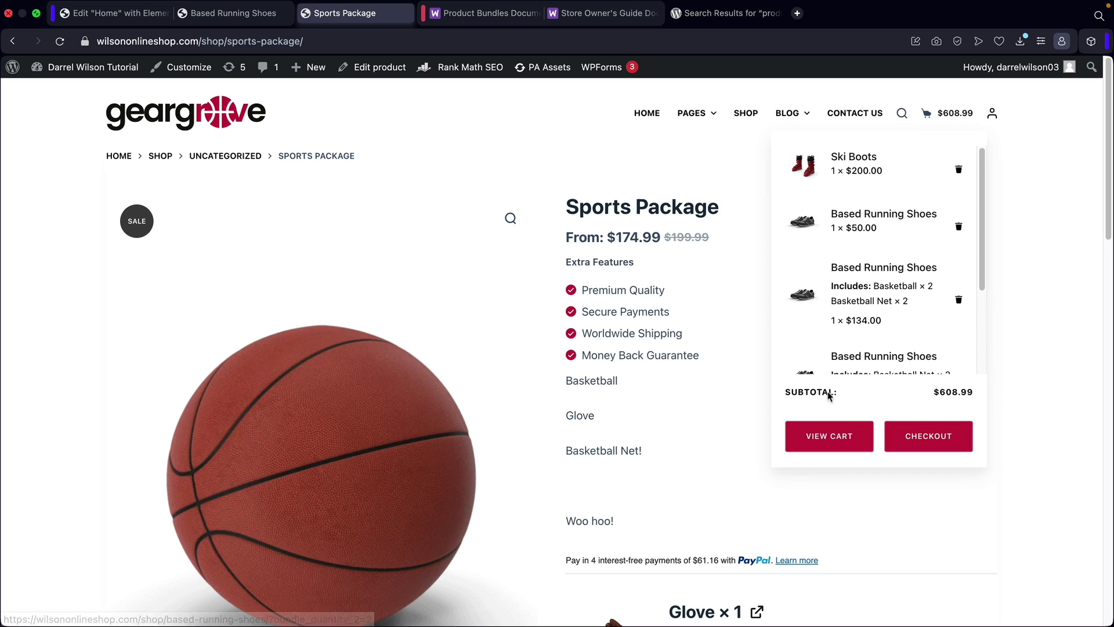
pyautogui.click(831, 445)
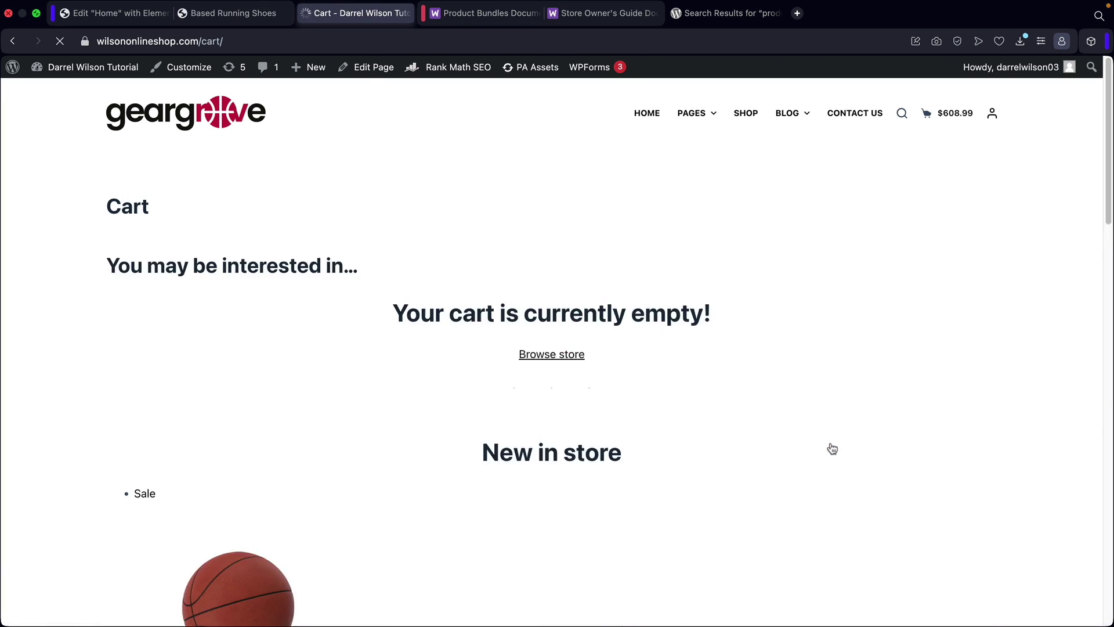
pyautogui.scroll(-10, 645, 231)
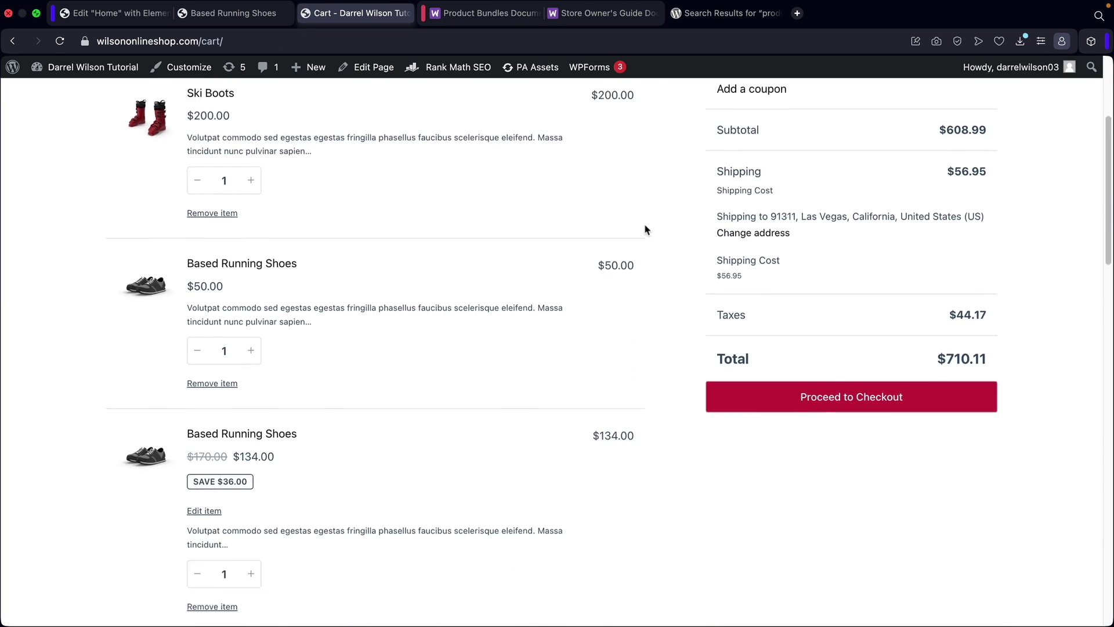
pyautogui.scroll(-10, 644, 229)
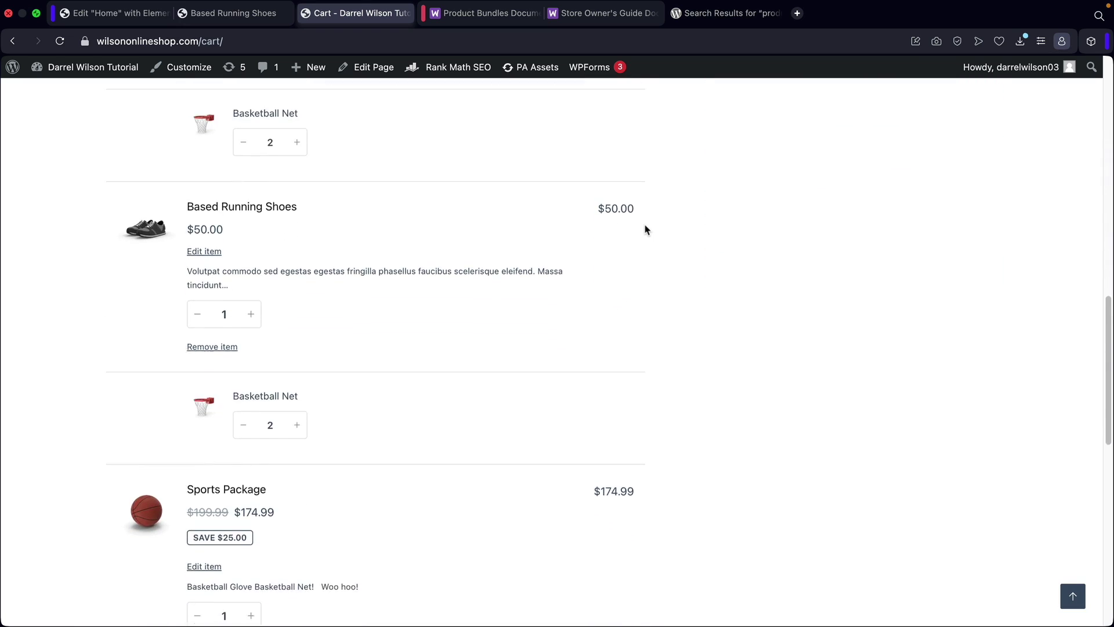
pyautogui.moveTo(200, 346); pyautogui.dragTo(277, 341)
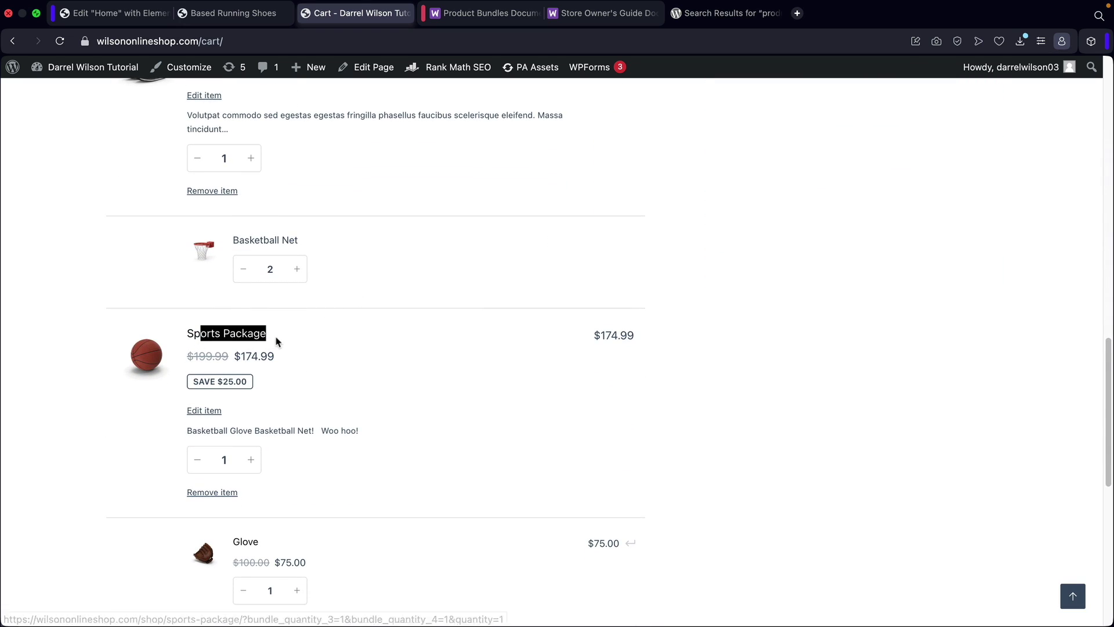
pyautogui.moveTo(247, 543); pyautogui.dragTo(325, 480)
pyautogui.scroll(-3, 313, 470)
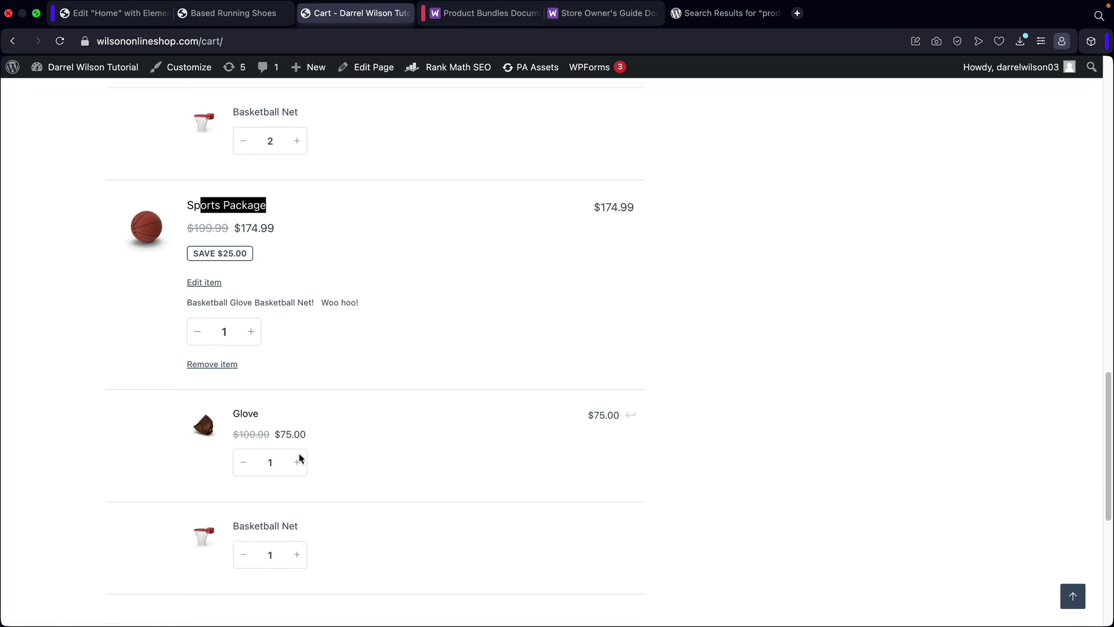
pyautogui.scroll(2, 395, 380)
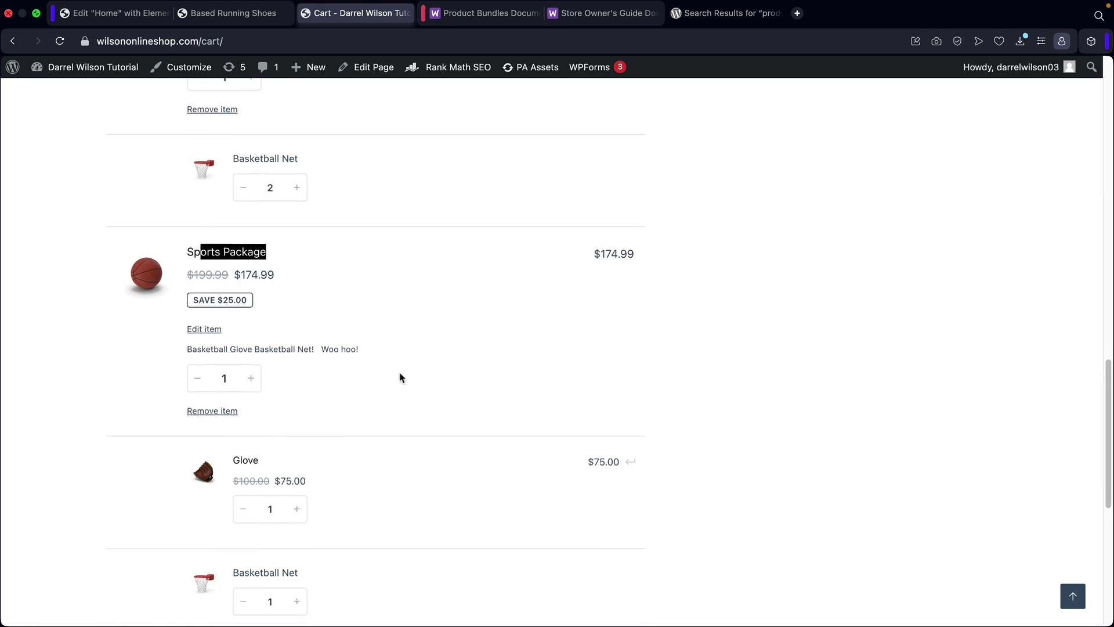
pyautogui.click(460, 331)
pyautogui.scroll(6, 460, 330)
pyautogui.scroll(-2, 403, 346)
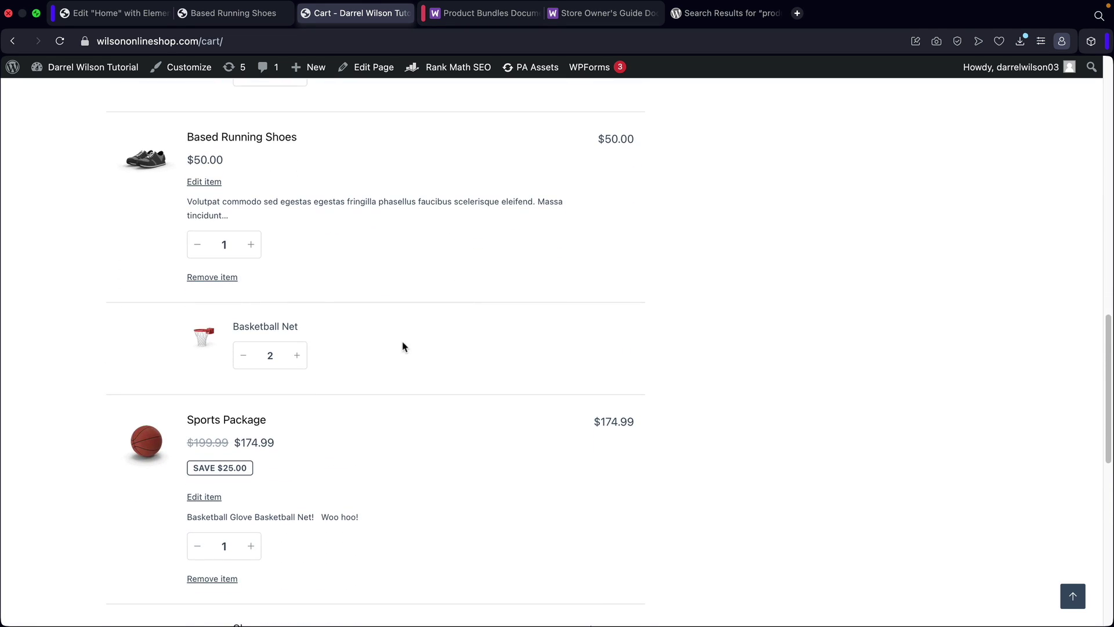
# Look through the Based Running Shoes product page, from its title and extra features to the bundled basketball and net options.
pyautogui.click(242, 13)
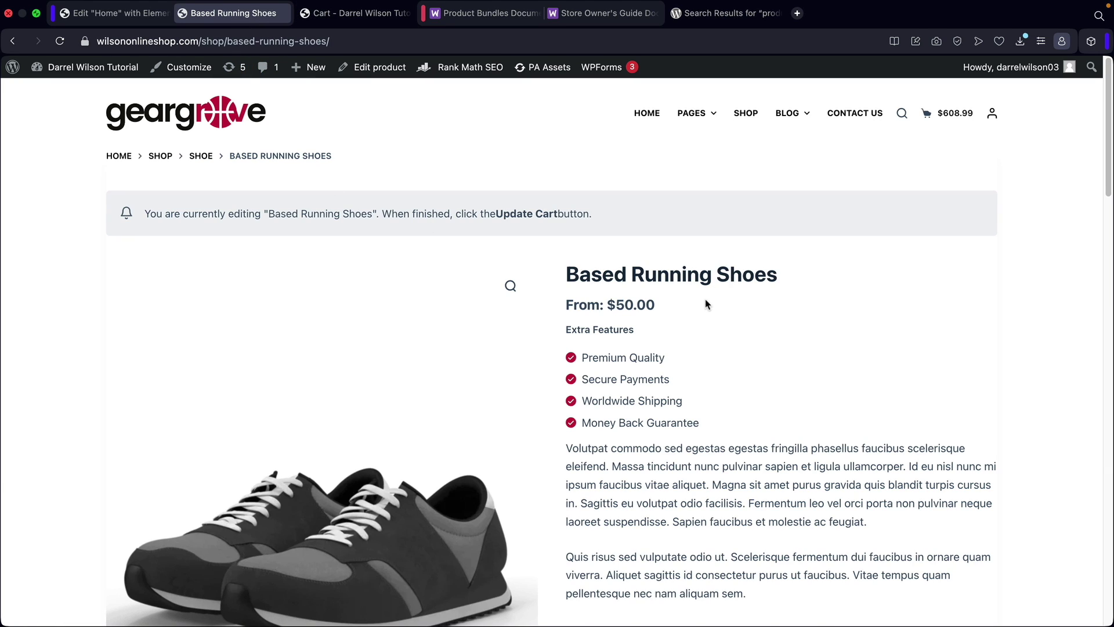
pyautogui.scroll(-1, 707, 304)
pyautogui.moveTo(621, 207); pyautogui.dragTo(798, 215)
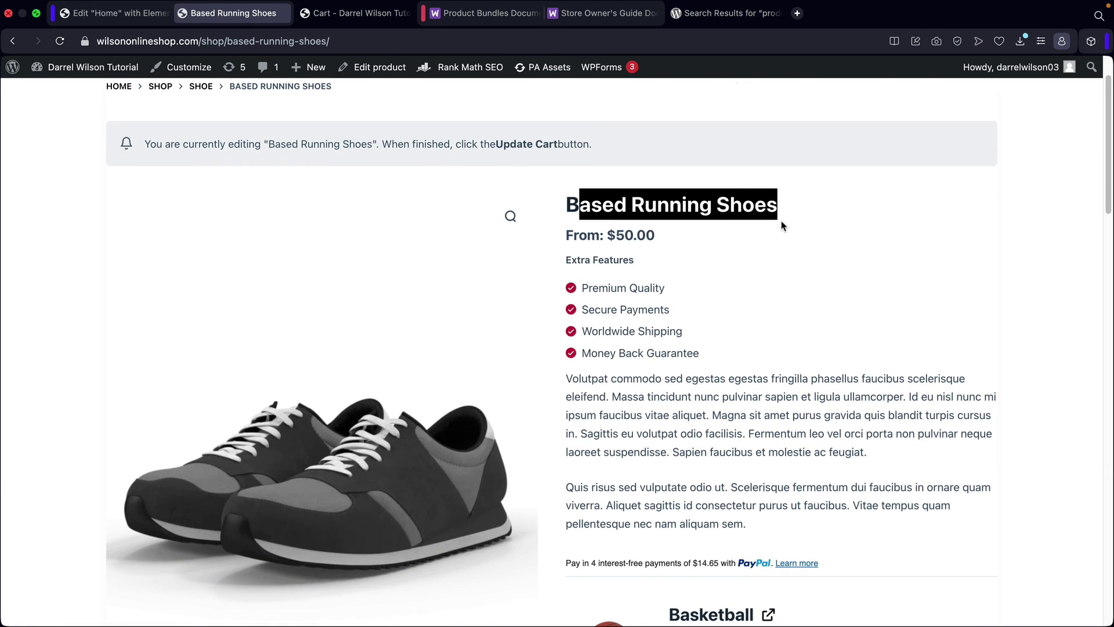
pyautogui.moveTo(603, 284); pyautogui.dragTo(686, 293)
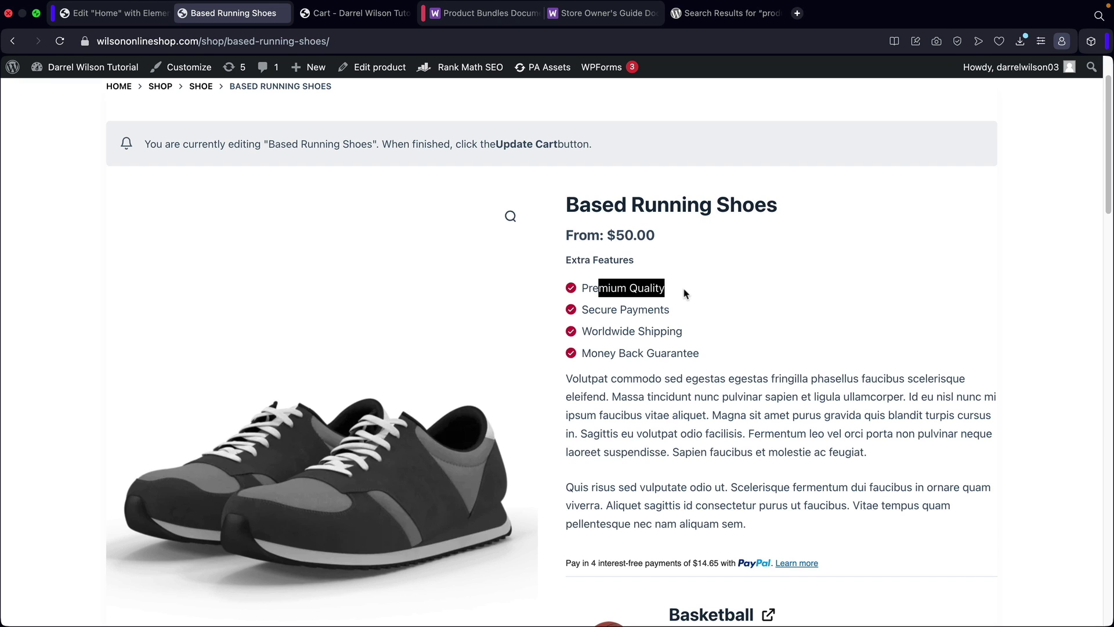
pyautogui.moveTo(593, 312); pyautogui.dragTo(667, 312)
pyautogui.scroll(-4, 667, 312)
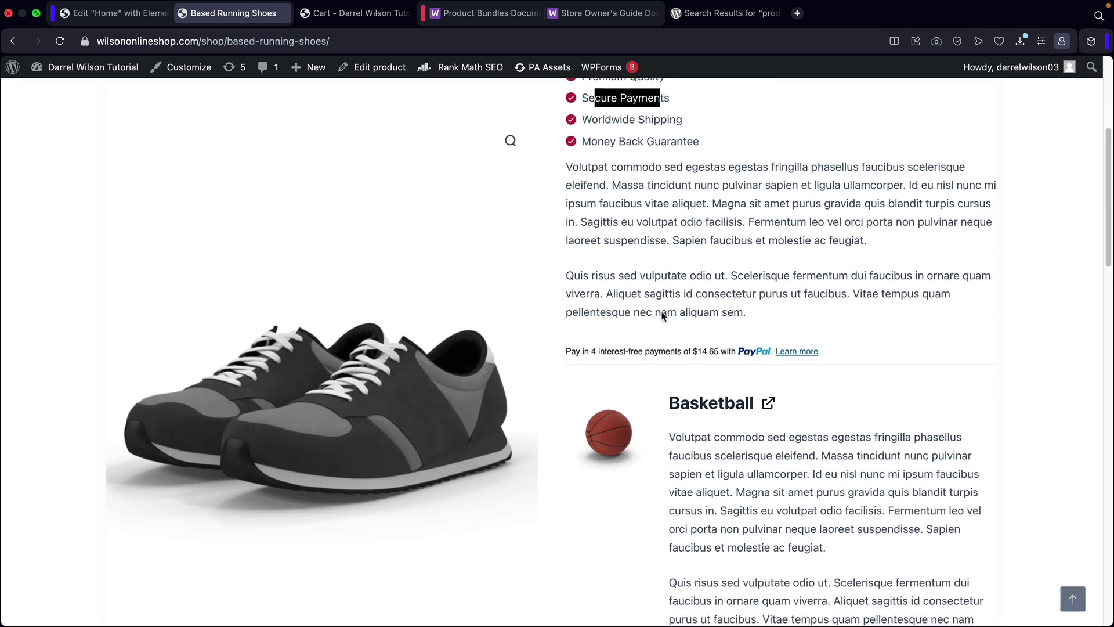
pyautogui.scroll(-6, 745, 387)
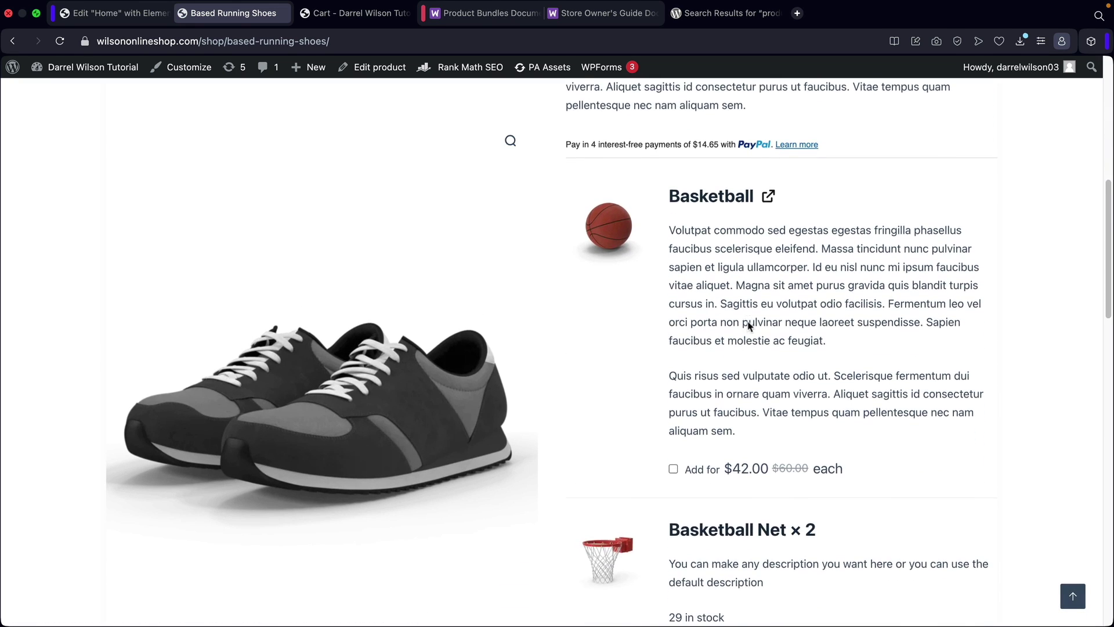
pyautogui.scroll(-2, 747, 325)
pyautogui.scroll(5, 747, 324)
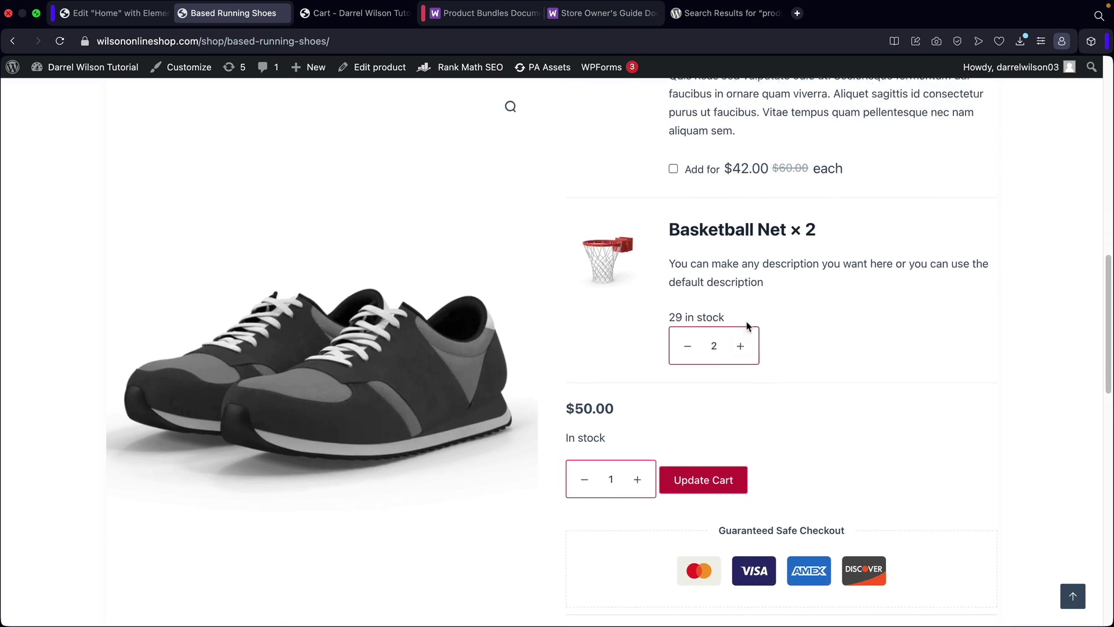
pyautogui.scroll(10, 746, 324)
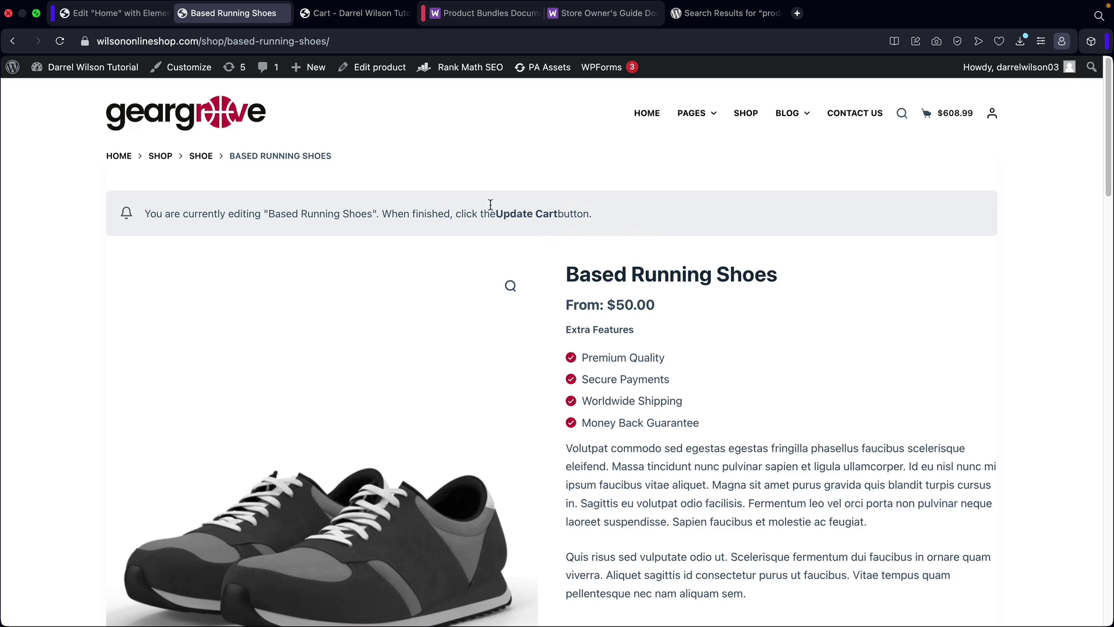
# Go to the WordPress admin's page for adding plugins and search for "product bundles".
pyautogui.moveTo(105, 68)
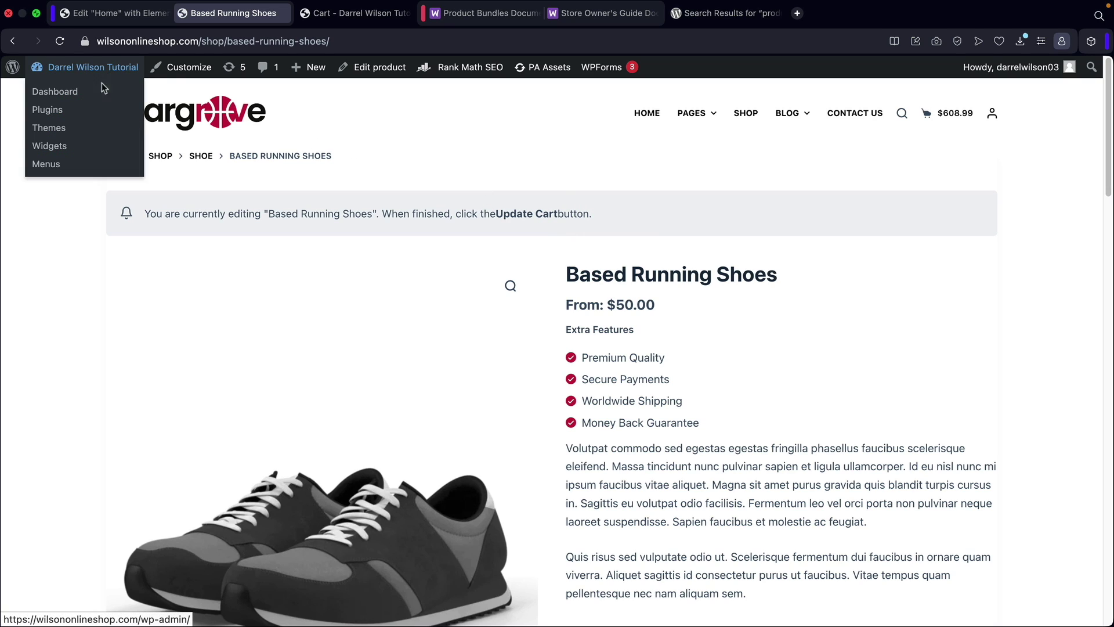
pyautogui.click(95, 96)
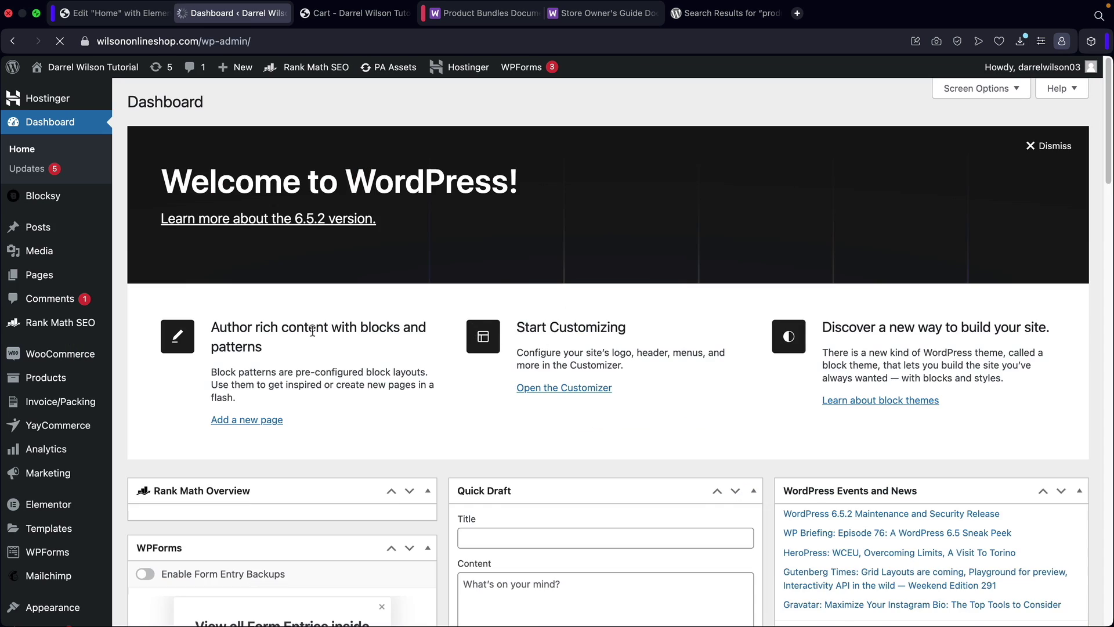
pyautogui.scroll(-4, 50, 500)
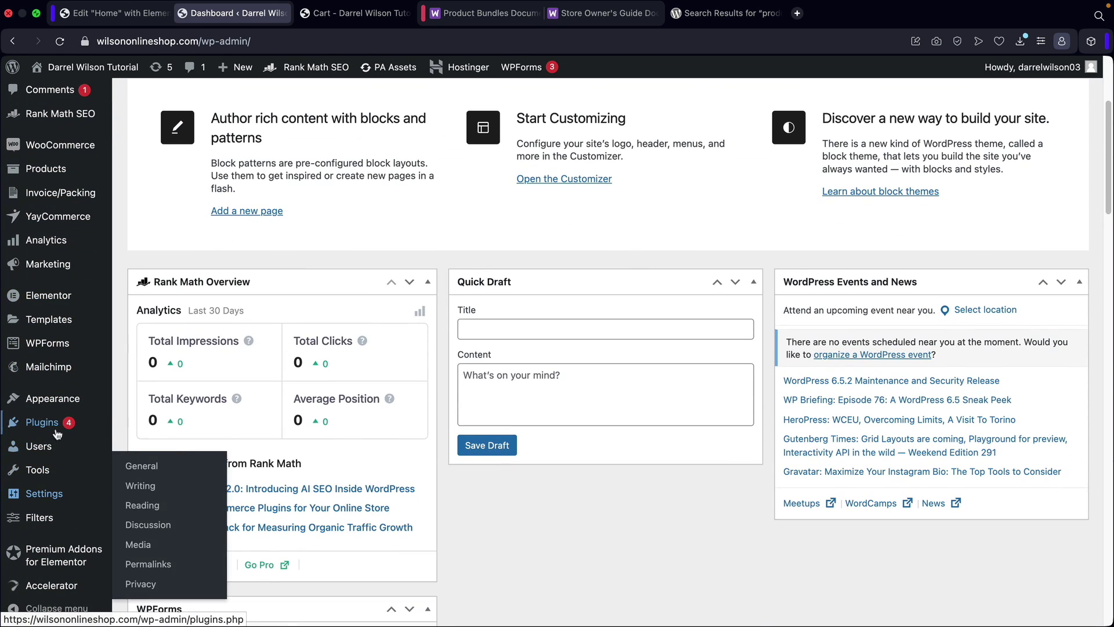
pyautogui.moveTo(40, 422)
pyautogui.click(169, 451)
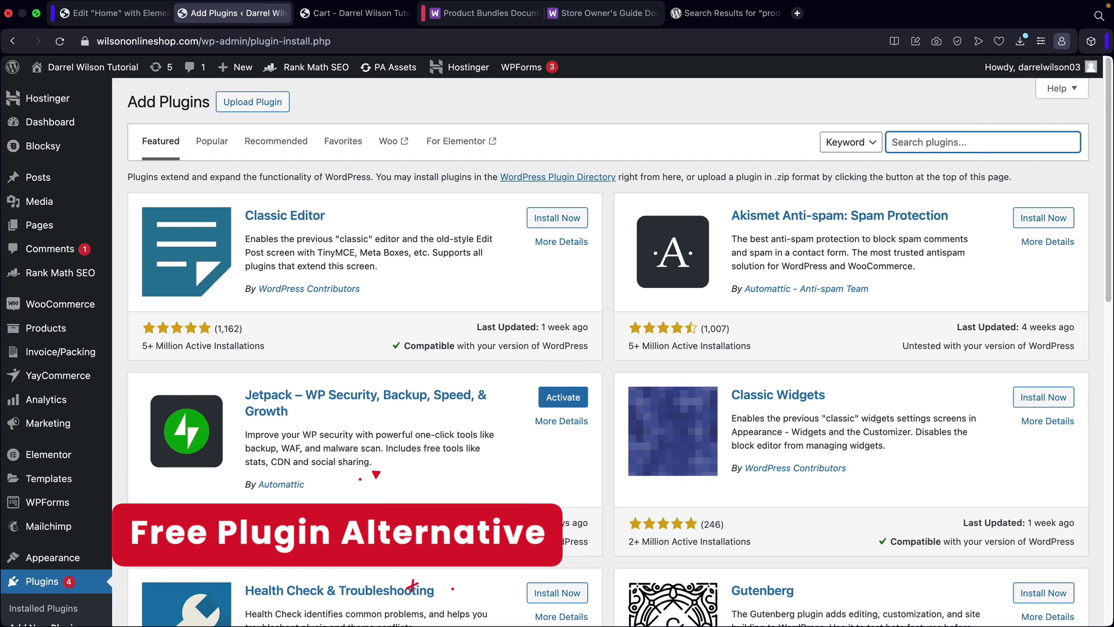
pyautogui.write('product bundle')
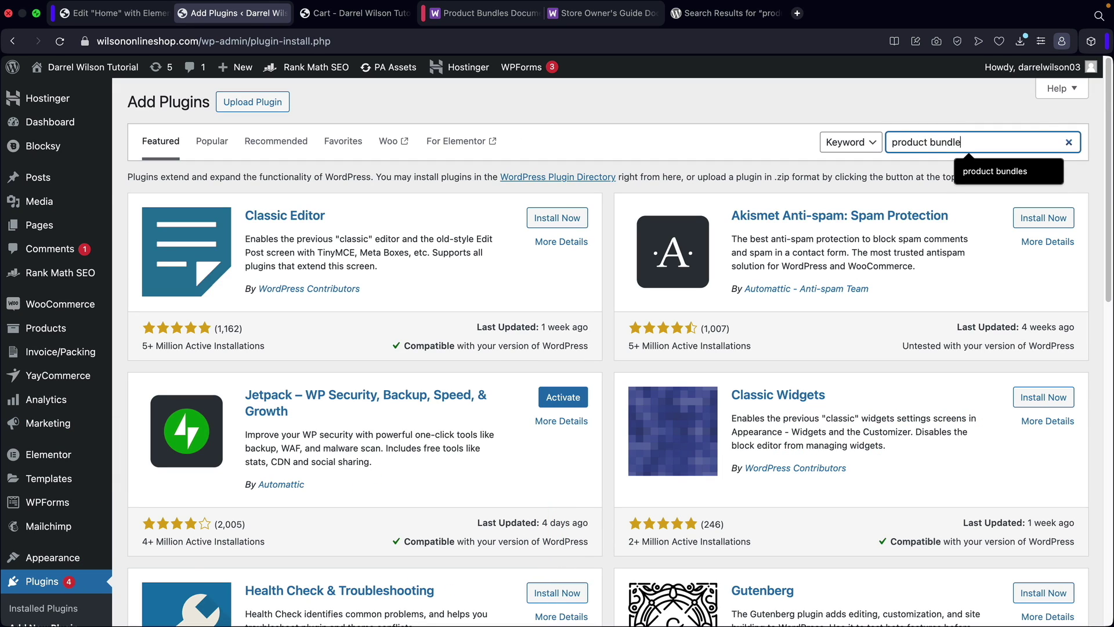
pyautogui.write('s')
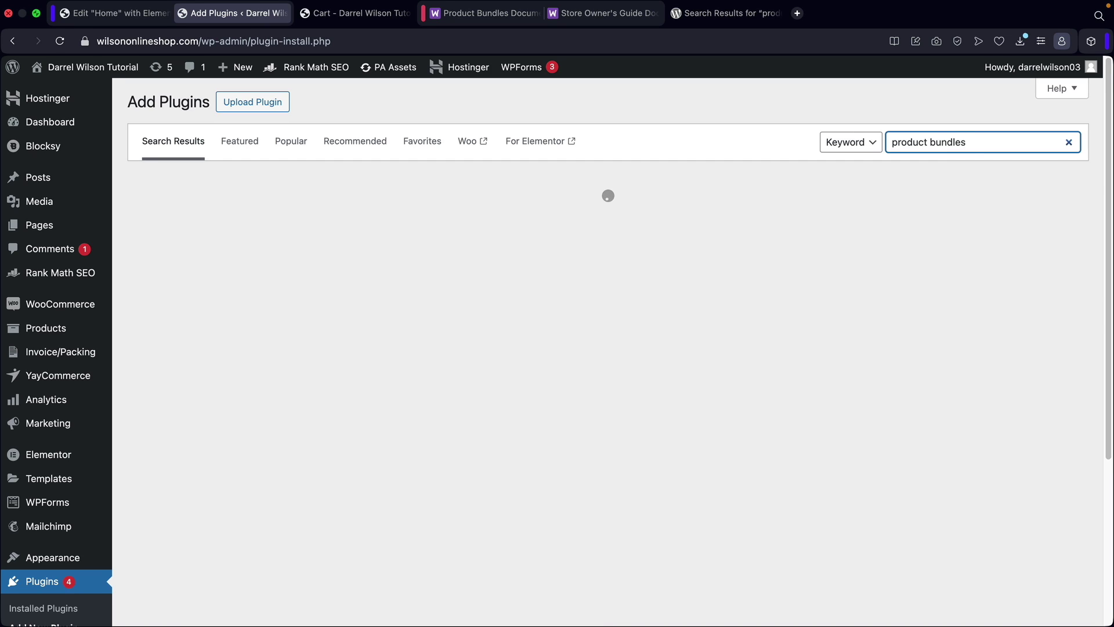
# Activate the YITH WooCommerce Product Bundles plugin and reload the page to find its entry in the admin menu.
pyautogui.scroll(-4, 847, 169)
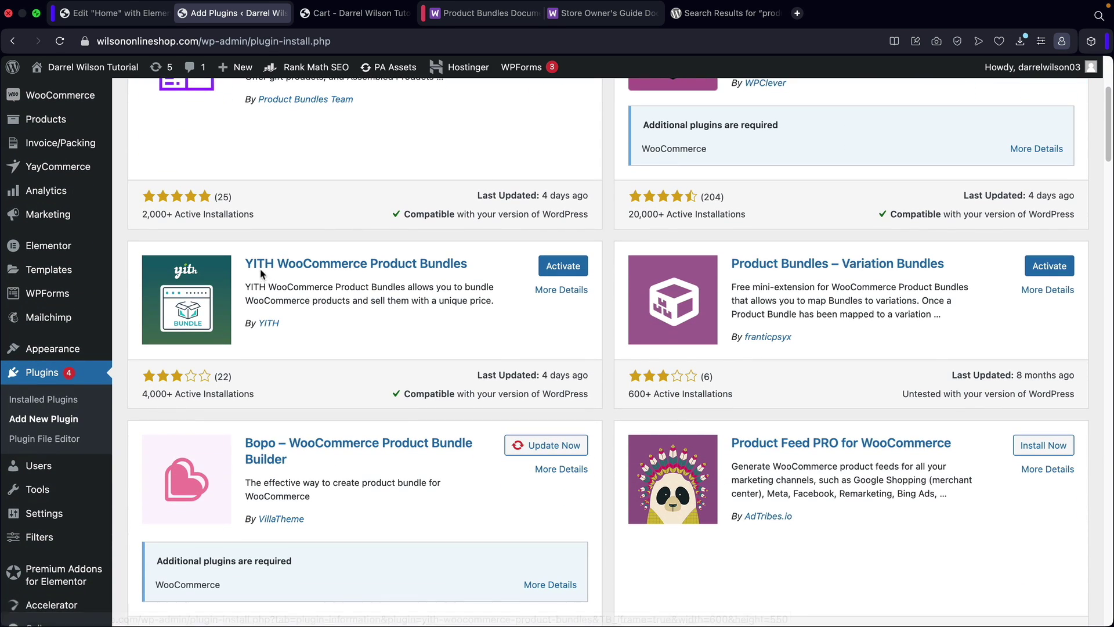
pyautogui.click(555, 268)
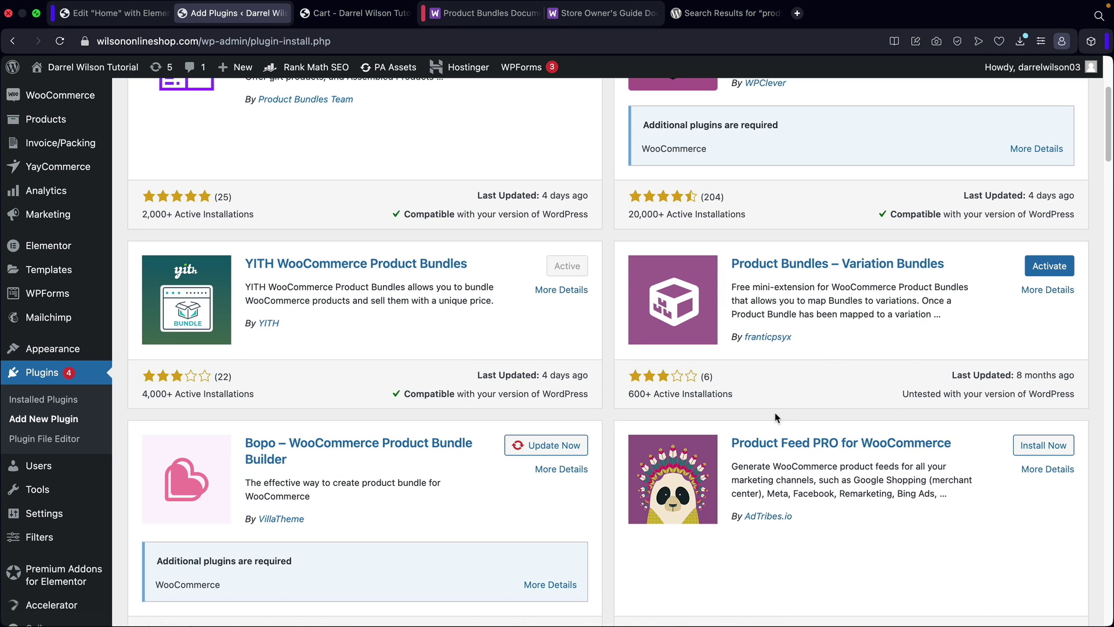
pyautogui.scroll(-3, 913, 459)
pyautogui.scroll(5, 730, 304)
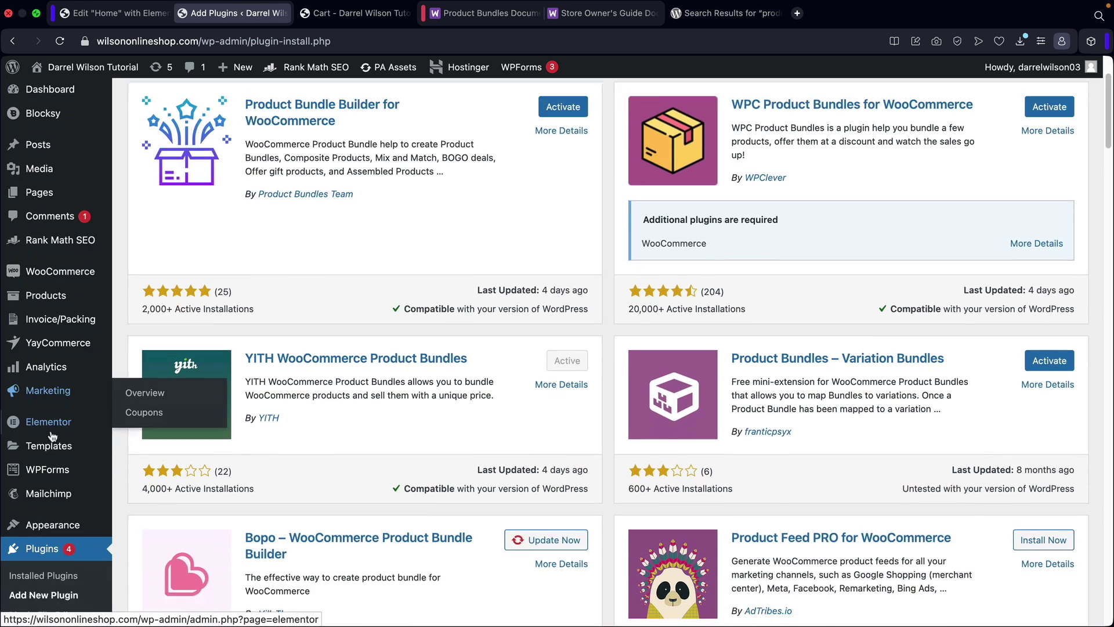
pyautogui.scroll(-6, 53, 429)
pyautogui.scroll(5, 50, 429)
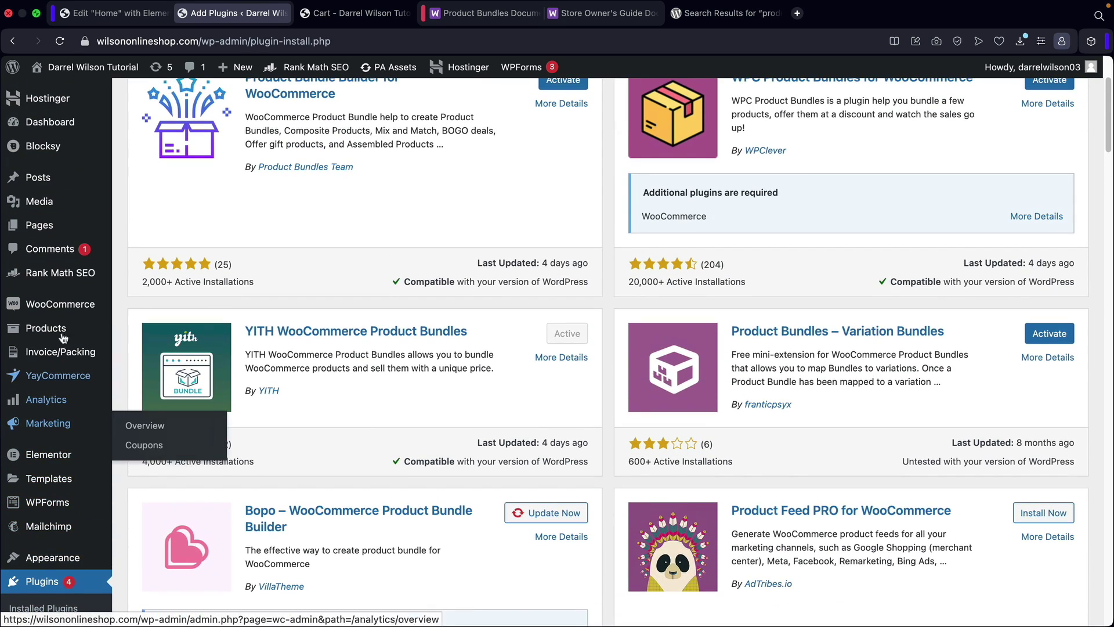
pyautogui.click(60, 42)
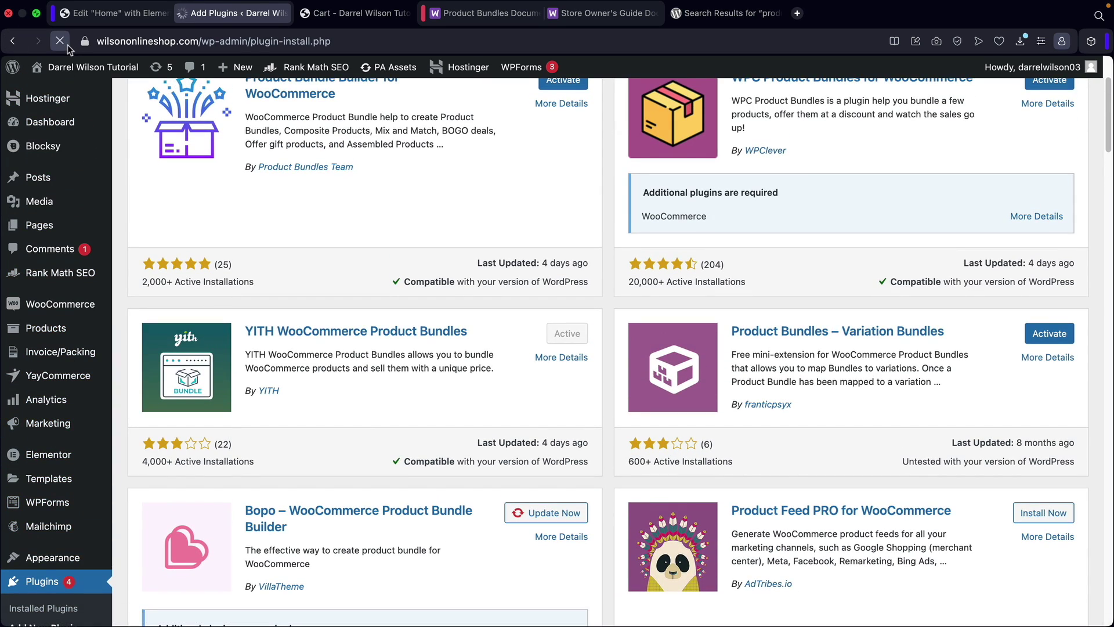
pyautogui.moveTo(46, 443)
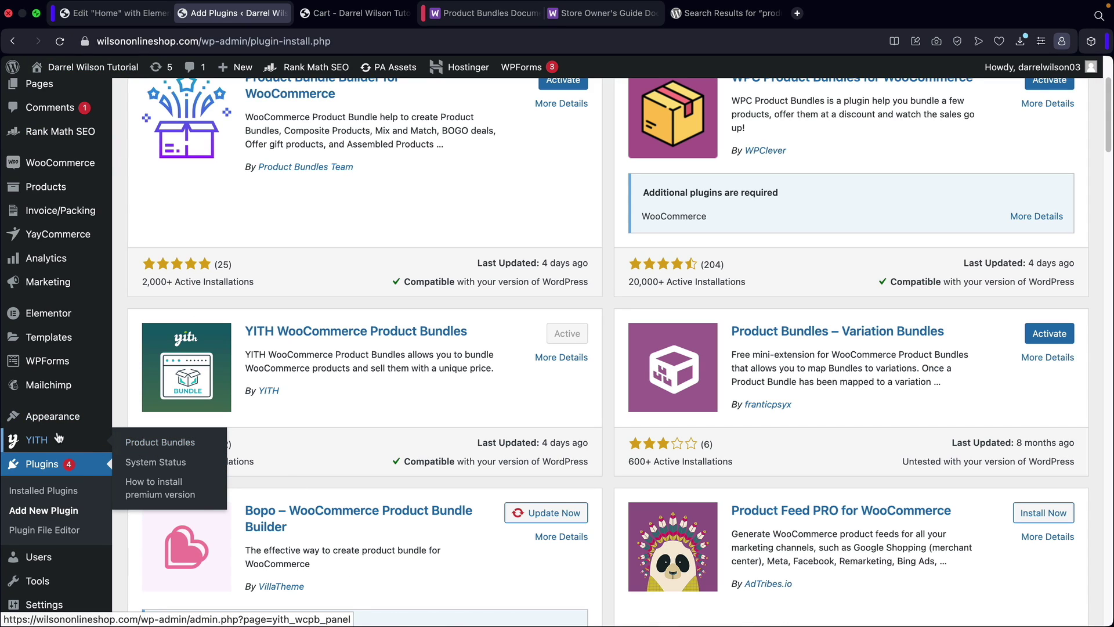
# Create a new WooCommerce product named Demo Product.
pyautogui.moveTo(52, 187)
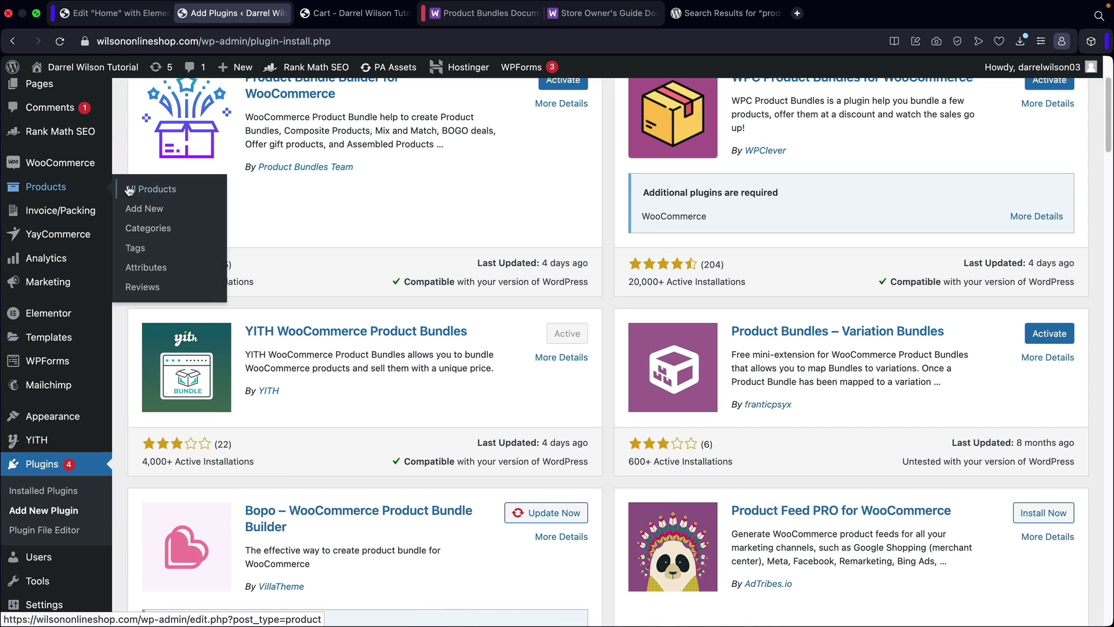
pyautogui.click(151, 215)
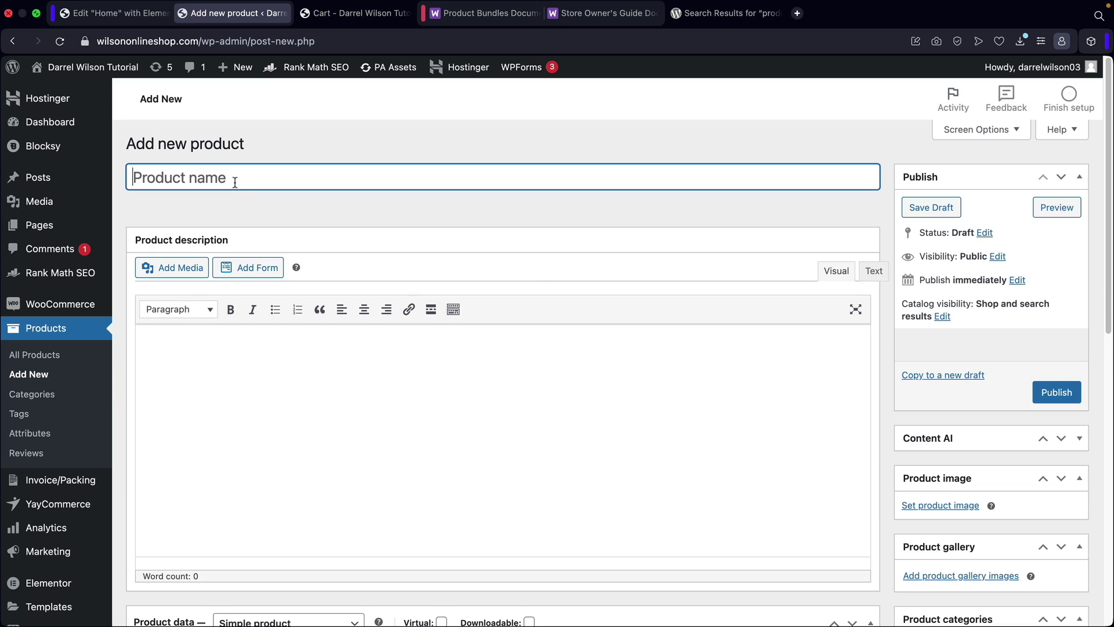
pyautogui.write('Demo Product')
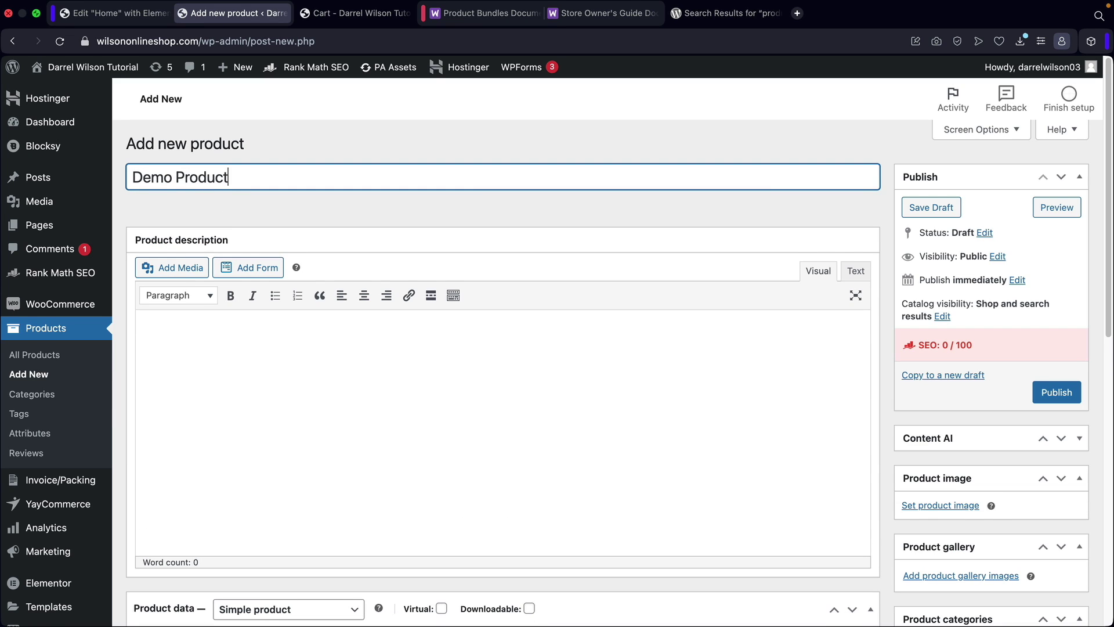
pyautogui.click(405, 245)
# Set the product data type to Product Bundle, the capitalized option provided by YITH.
pyautogui.scroll(-6, 406, 249)
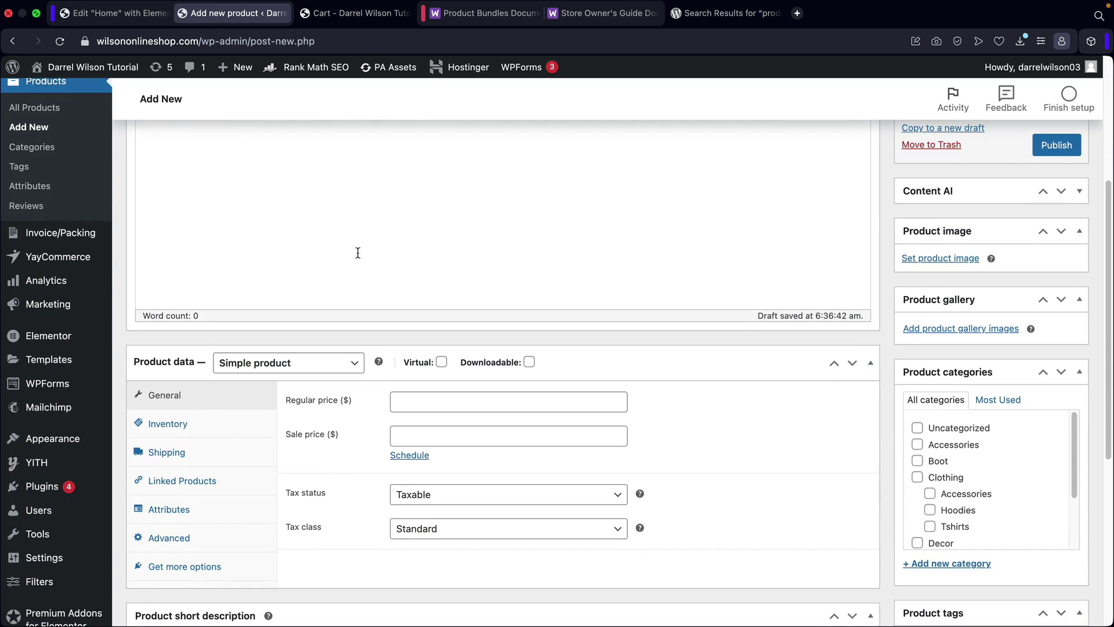
pyautogui.scroll(-2, 293, 294)
pyautogui.click(265, 156)
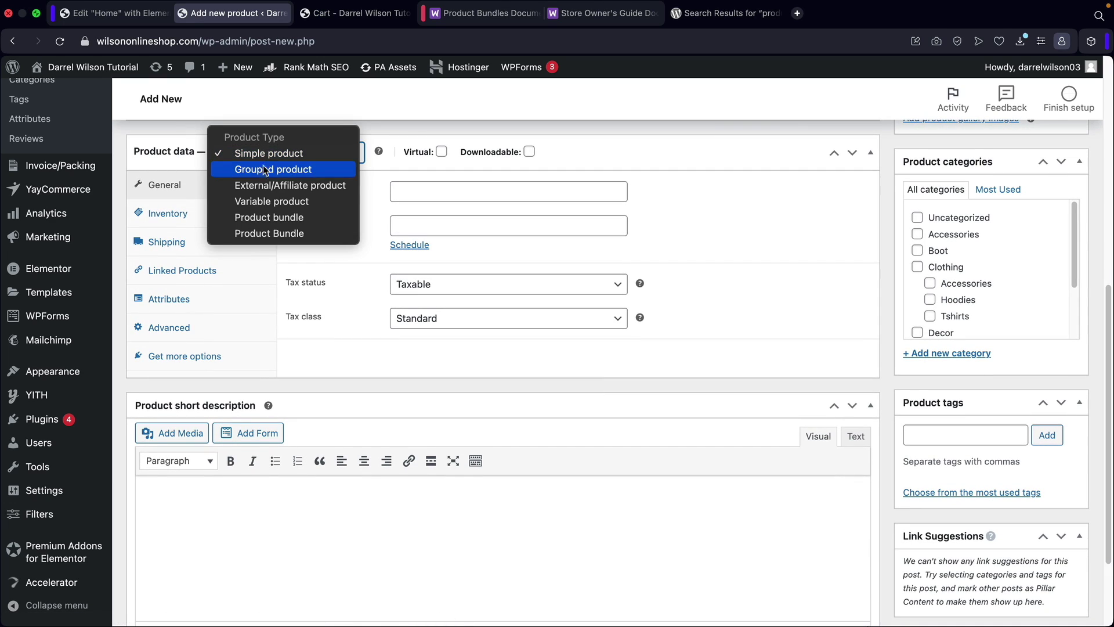
pyautogui.click(259, 235)
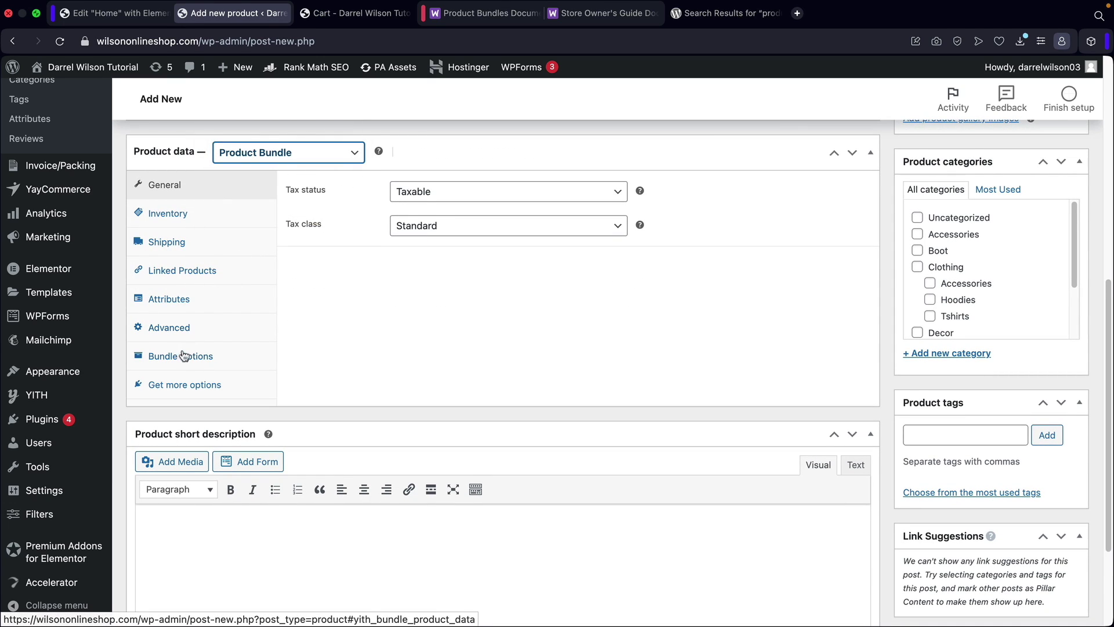
# Add the Basketball Net and Running Shoes products to the bundle in the product's bundle options.
pyautogui.click(179, 357)
pyautogui.scroll(-2, 261, 366)
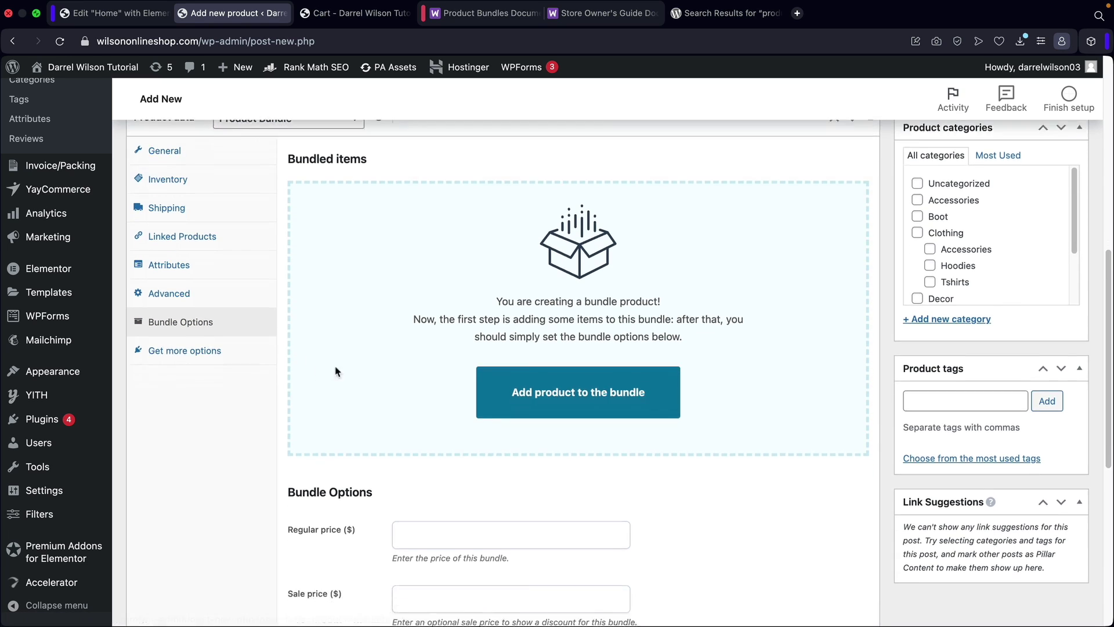
pyautogui.scroll(2, 429, 388)
pyautogui.click(538, 436)
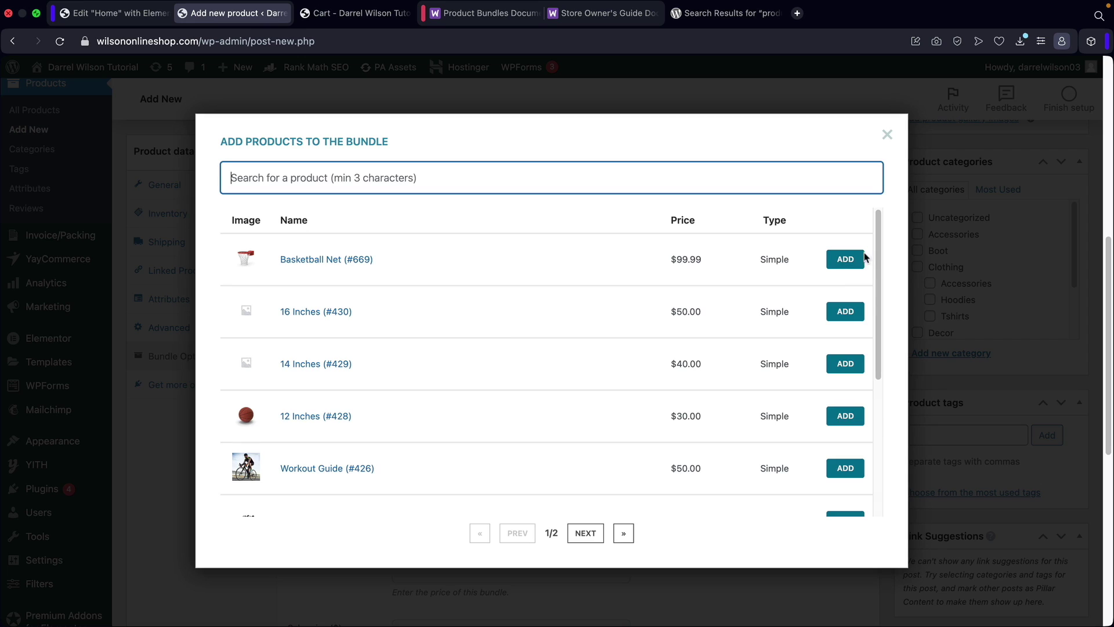
pyautogui.click(845, 260)
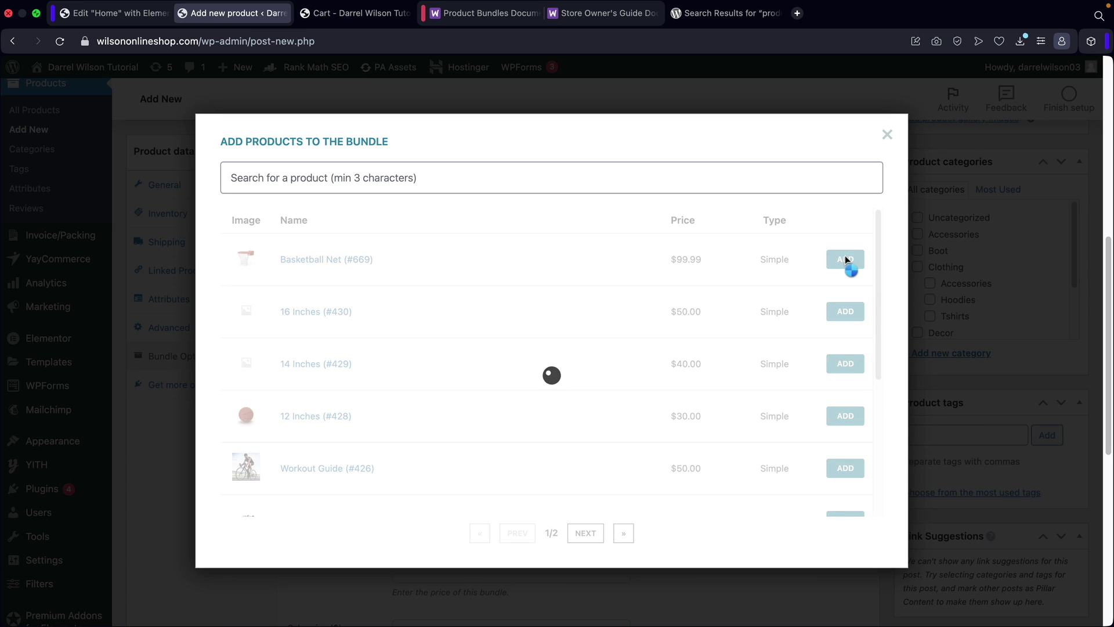
pyautogui.scroll(-5, 841, 316)
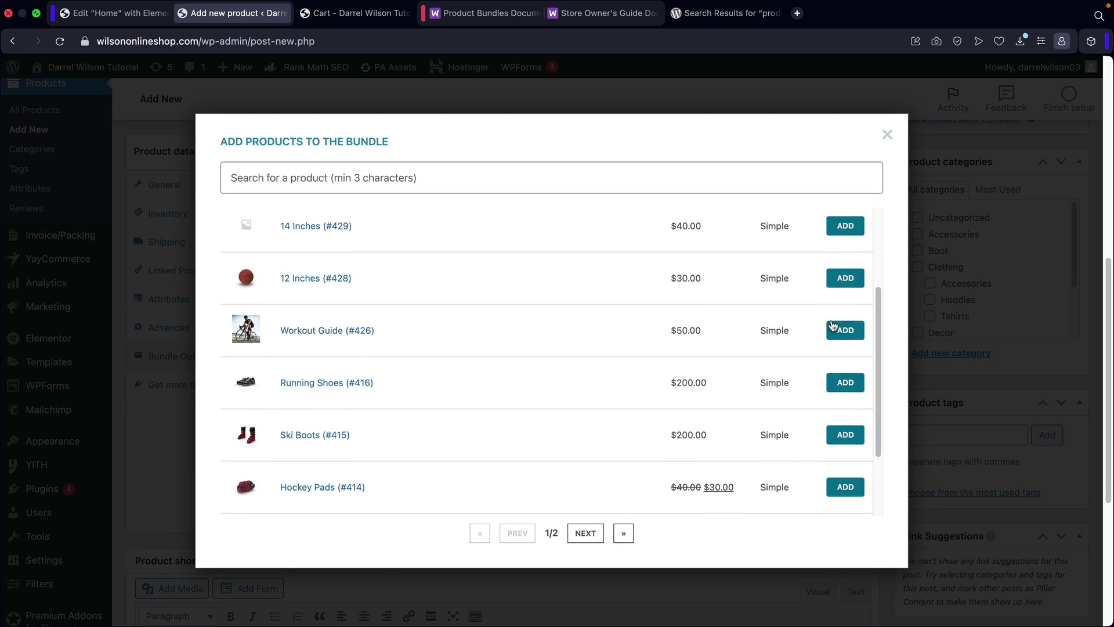
pyautogui.click(839, 382)
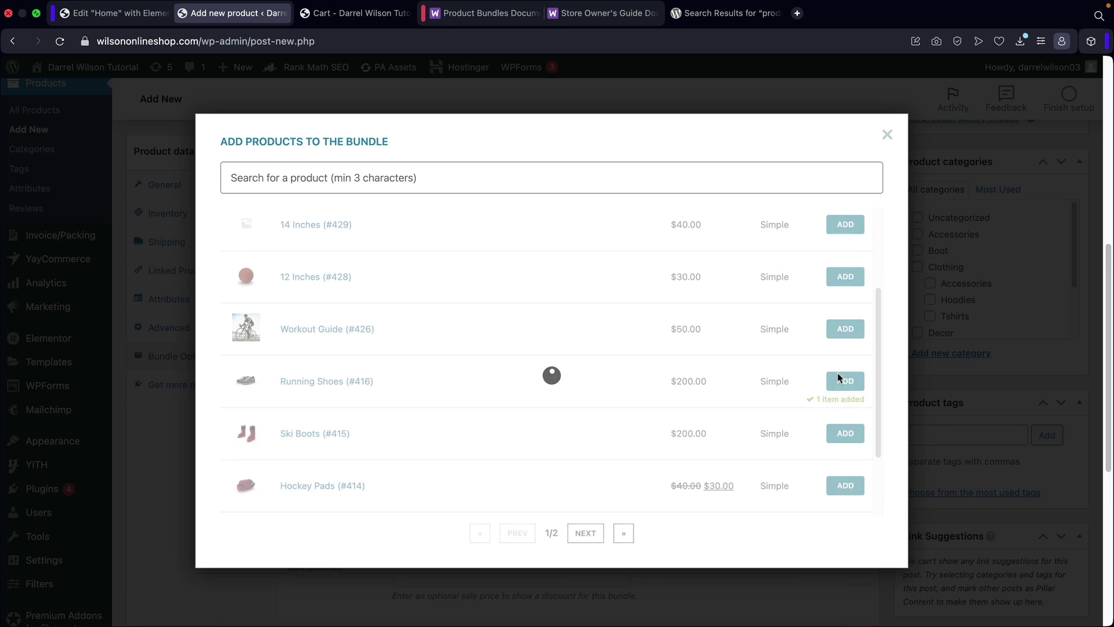
pyautogui.click(888, 135)
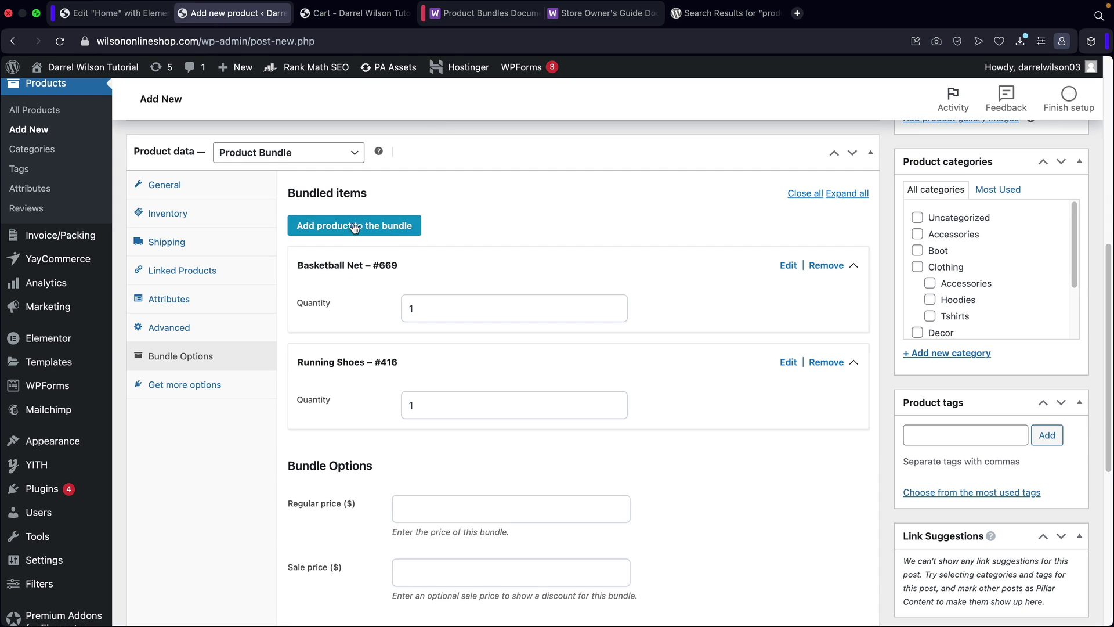
# Set the bundle's regular price to 100 and its sale price to 49.99.
pyautogui.scroll(-2, 485, 371)
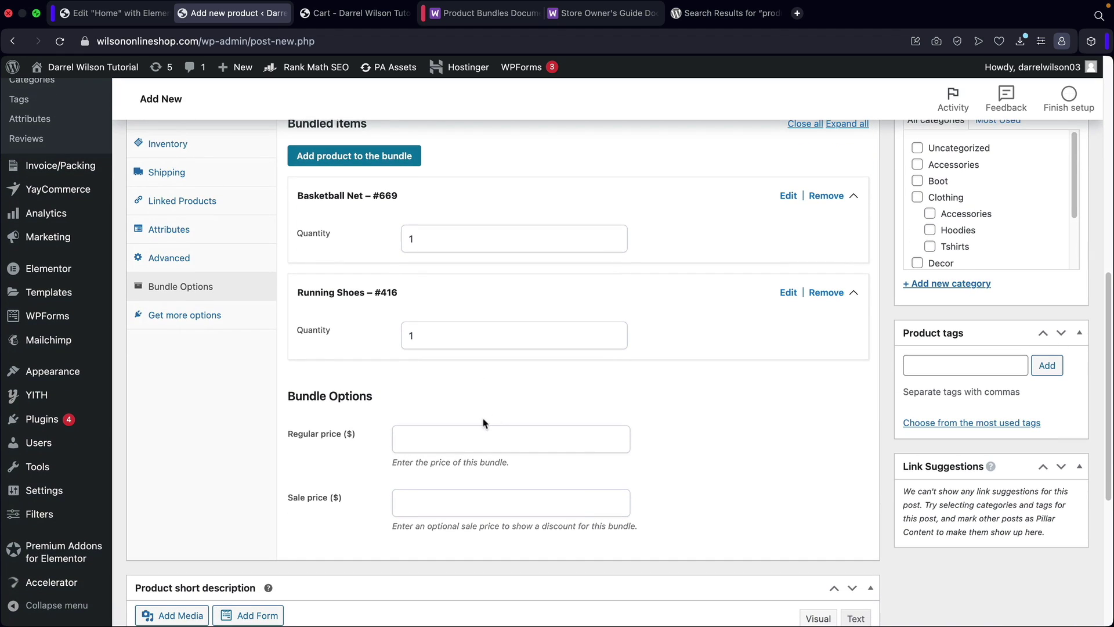
pyautogui.click(444, 440)
pyautogui.click(477, 471)
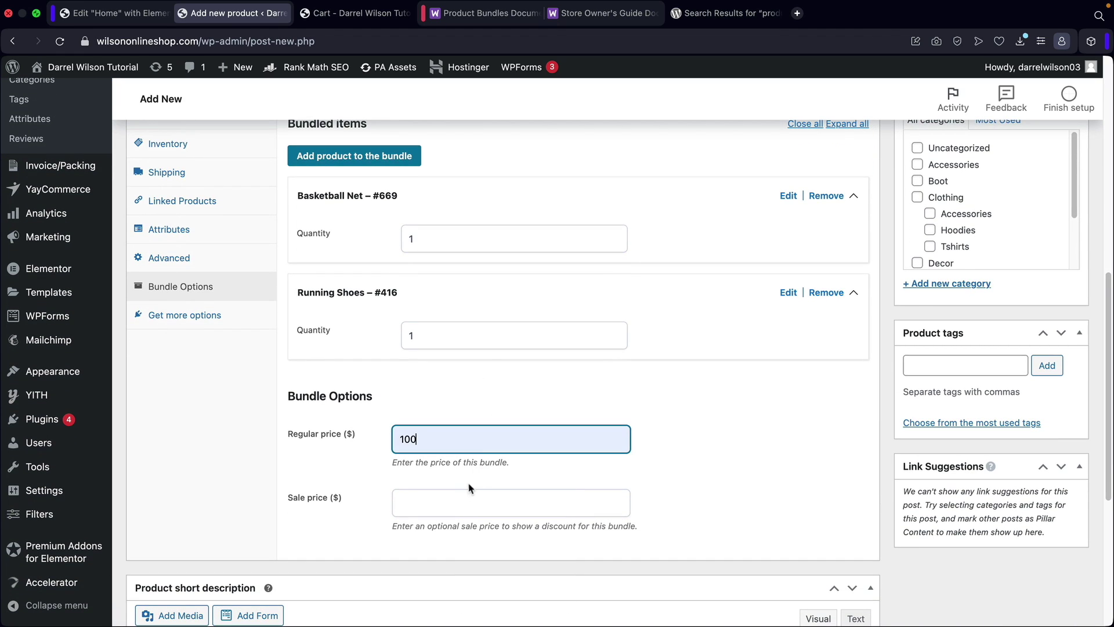
pyautogui.click(462, 503)
pyautogui.click(493, 559)
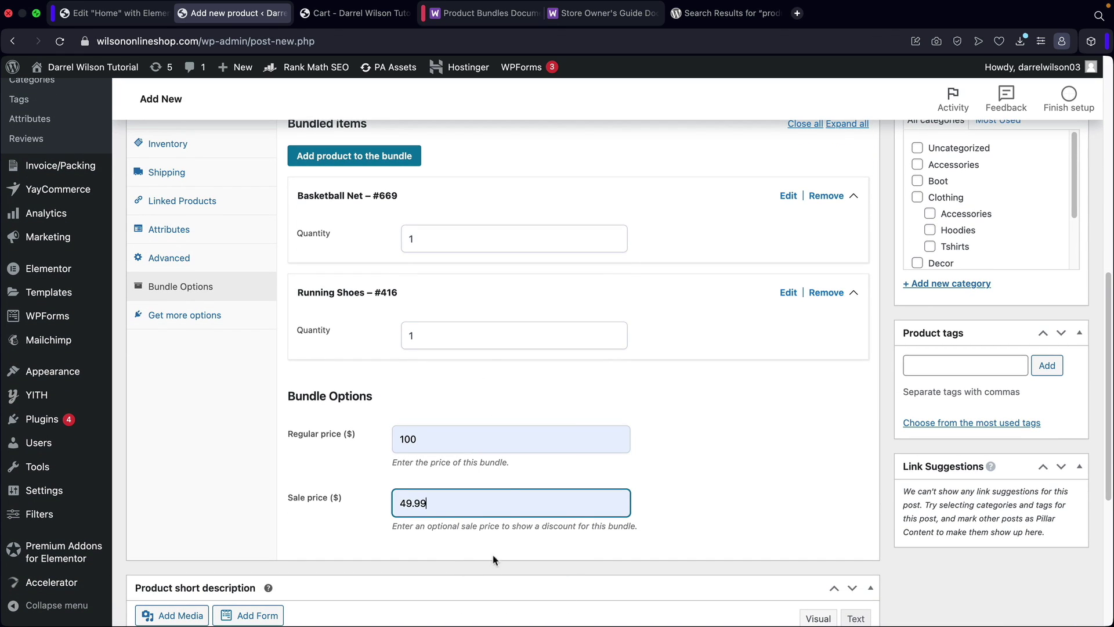
pyautogui.scroll(2, 442, 460)
pyautogui.click(454, 460)
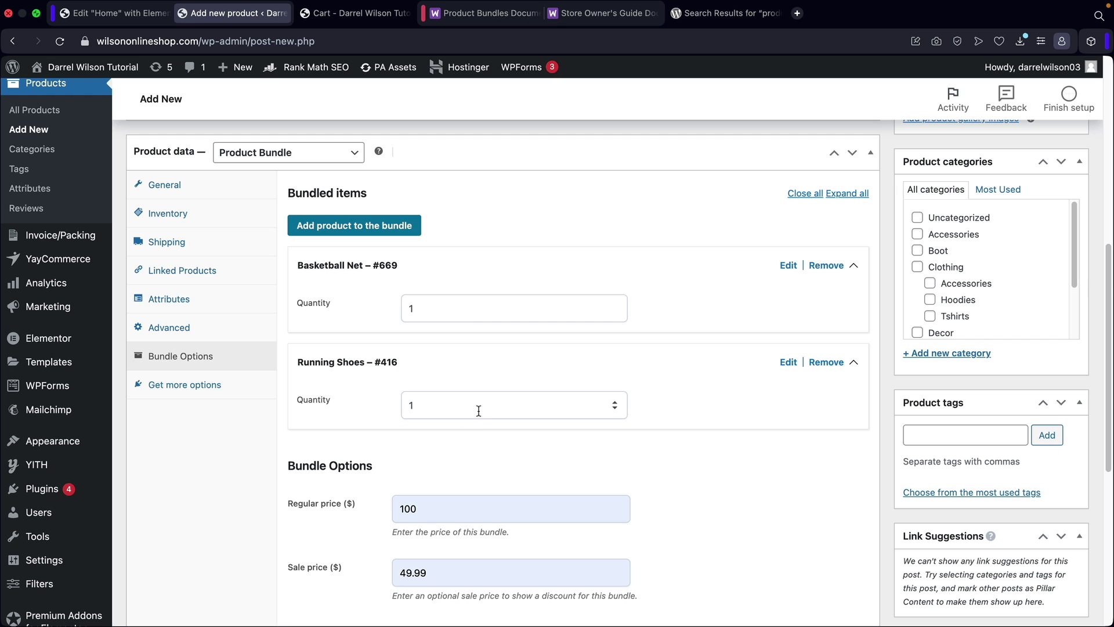
# Enter "this is short description" as the product short description.
pyautogui.scroll(-5, 510, 370)
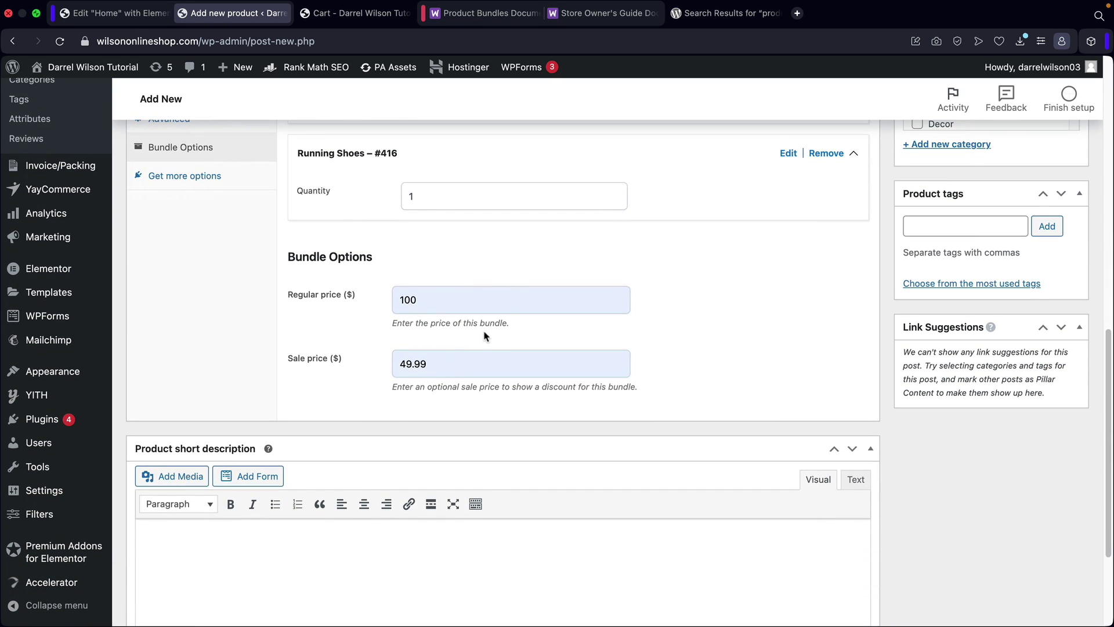
pyautogui.scroll(-2, 377, 406)
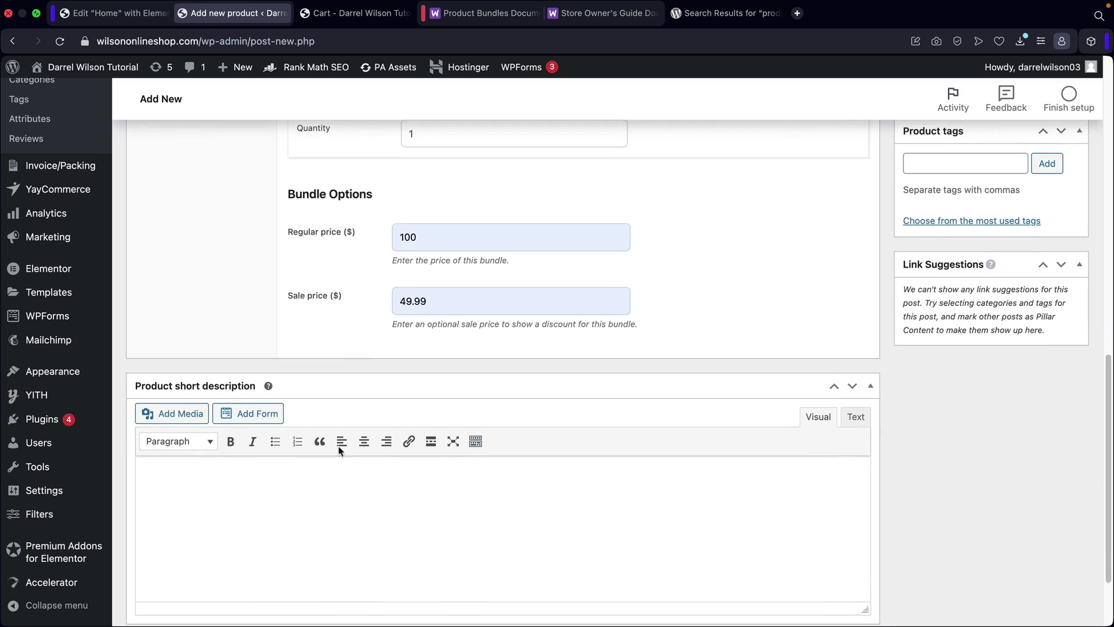
pyautogui.click(330, 502)
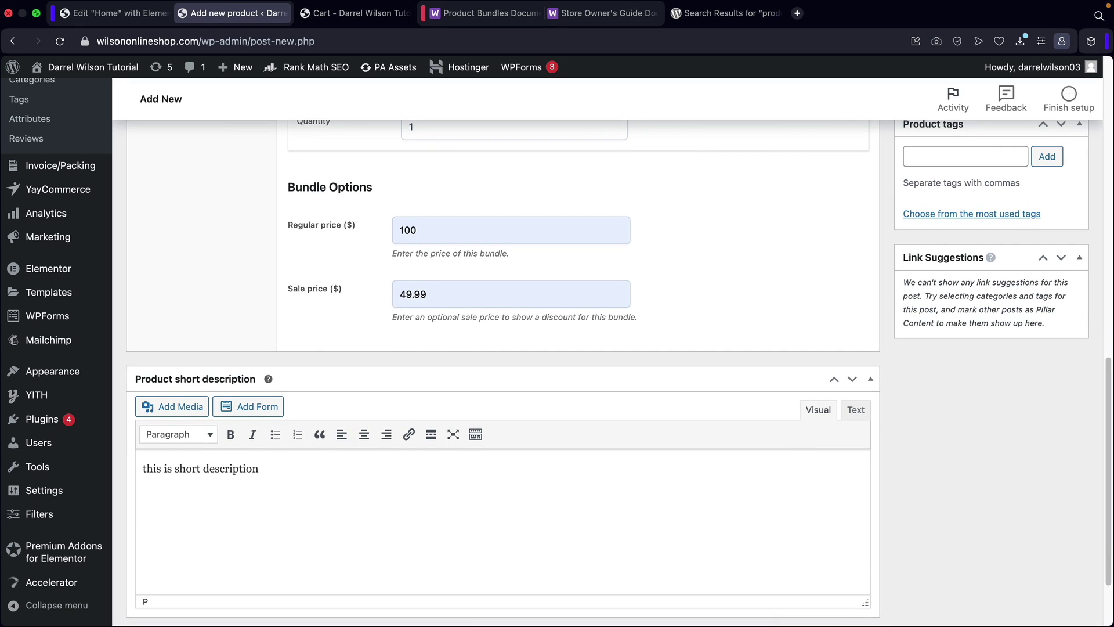
# Set the baseball glove picture Baseball-Glove.H03.2k.png from the media library as the product image.
pyautogui.scroll(15, 949, 504)
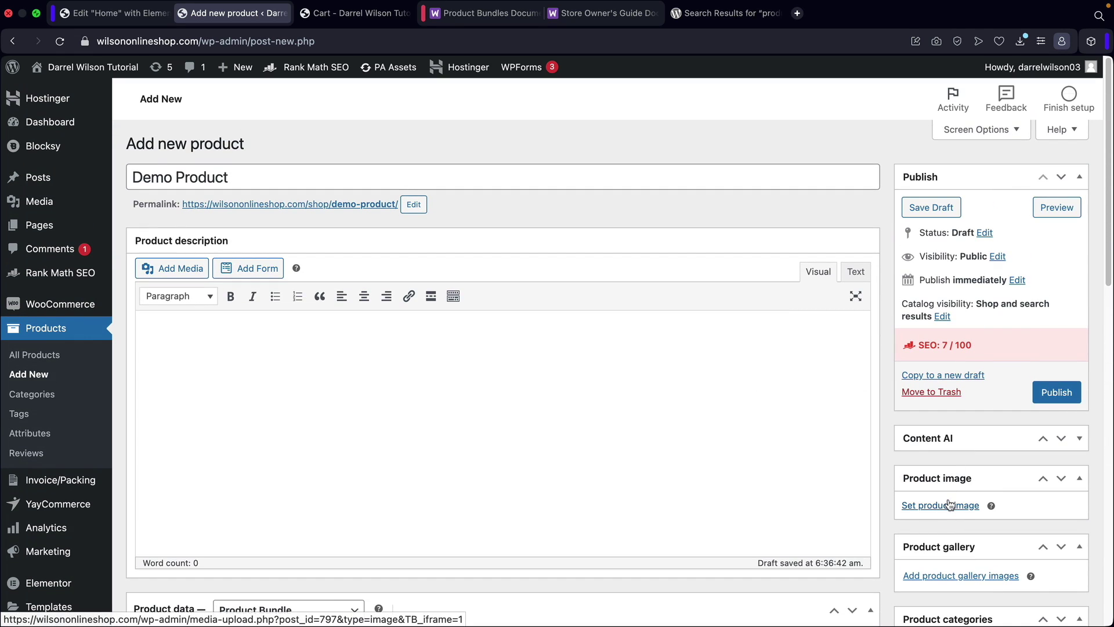
pyautogui.click(950, 504)
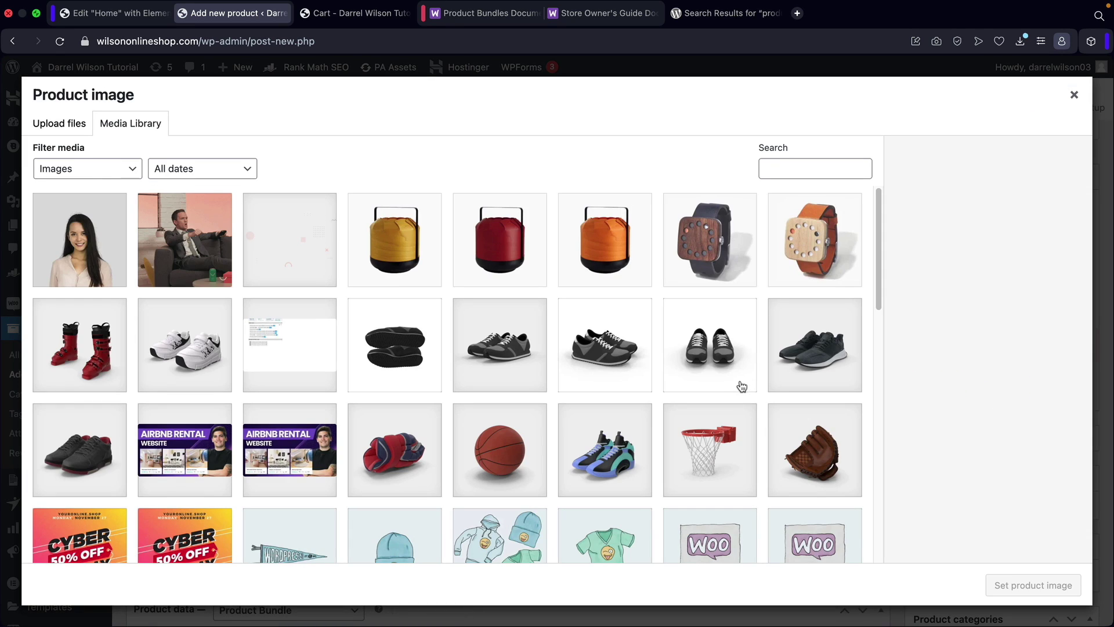
pyautogui.click(783, 451)
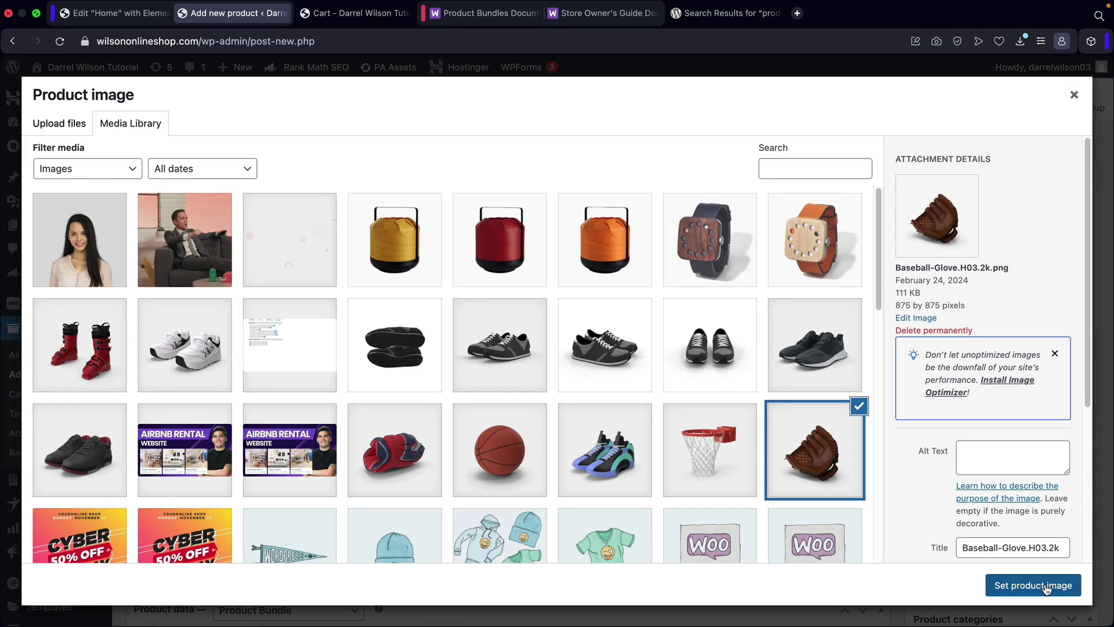
pyautogui.click(998, 585)
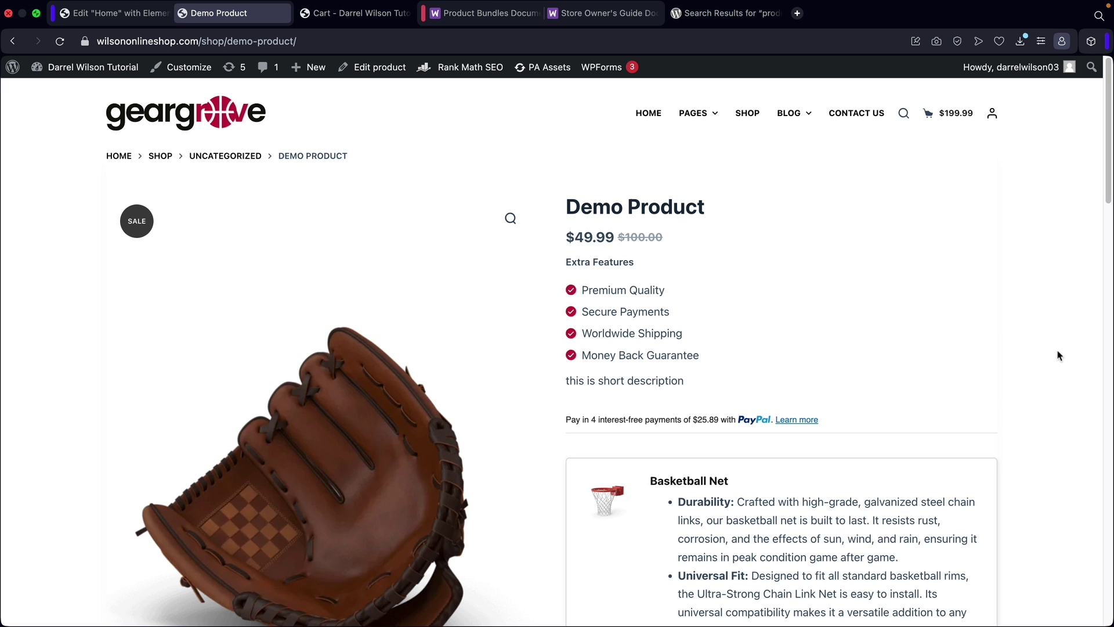
# Examine the Demo Product page in the store, including its pricing, bundled items and add-to-cart area.
pyautogui.scroll(-5, 1039, 361)
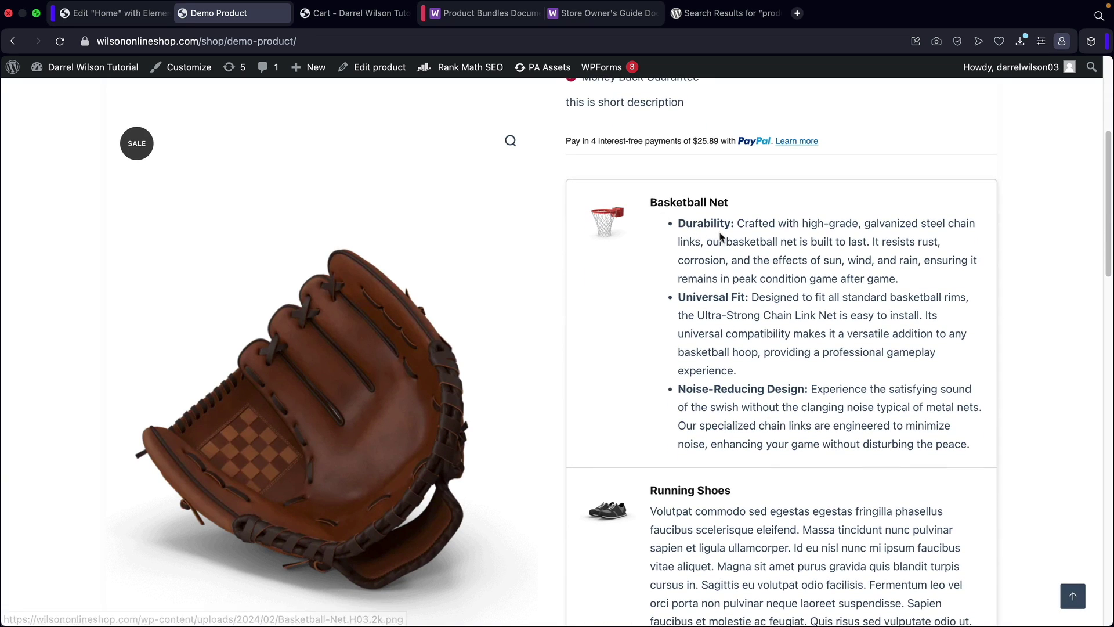
pyautogui.scroll(-4, 873, 308)
pyautogui.scroll(10, 946, 431)
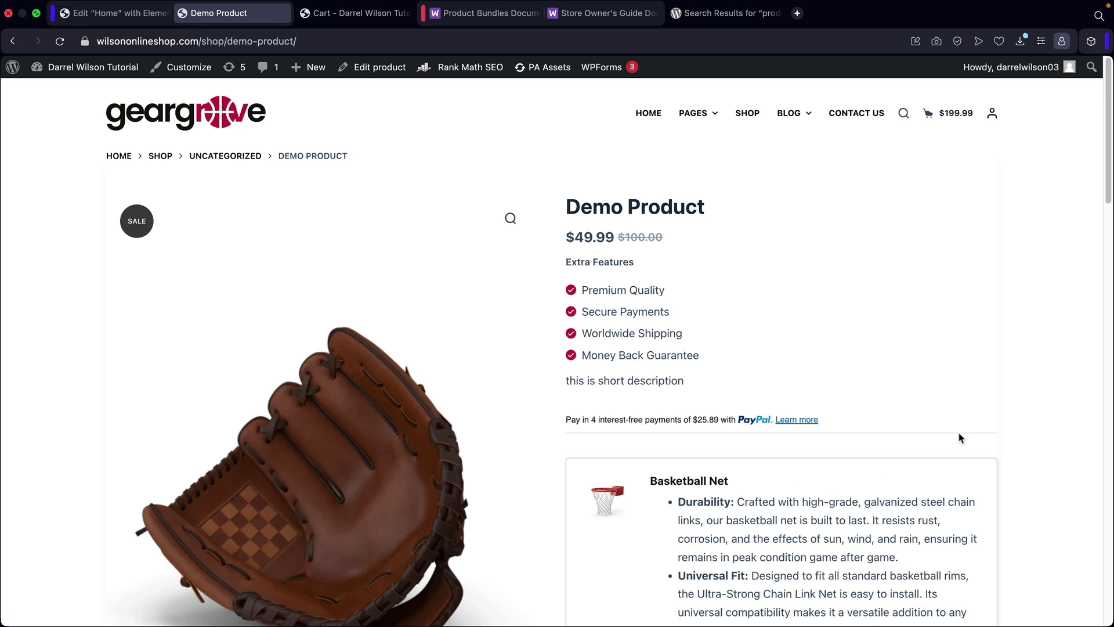
pyautogui.scroll(-10, 959, 438)
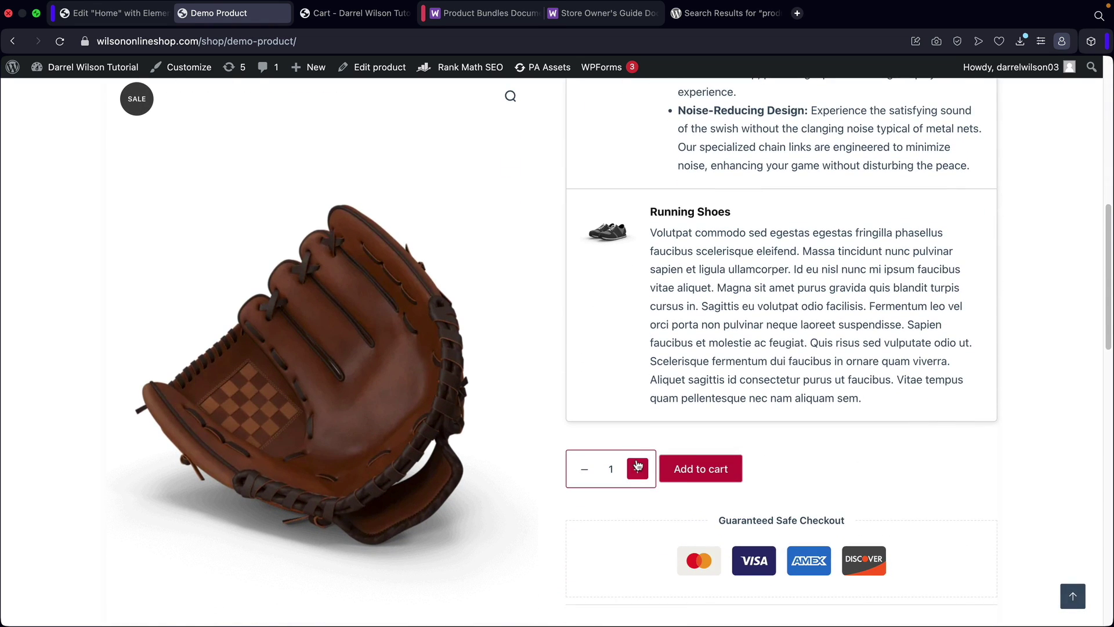
pyautogui.scroll(5, 673, 464)
pyautogui.scroll(3, 696, 462)
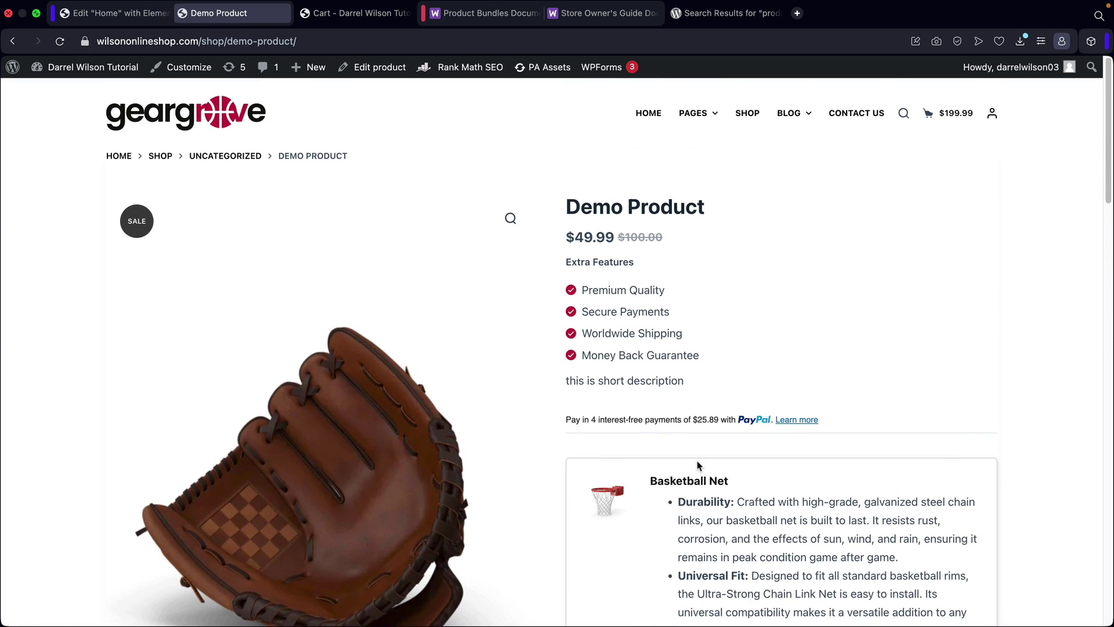